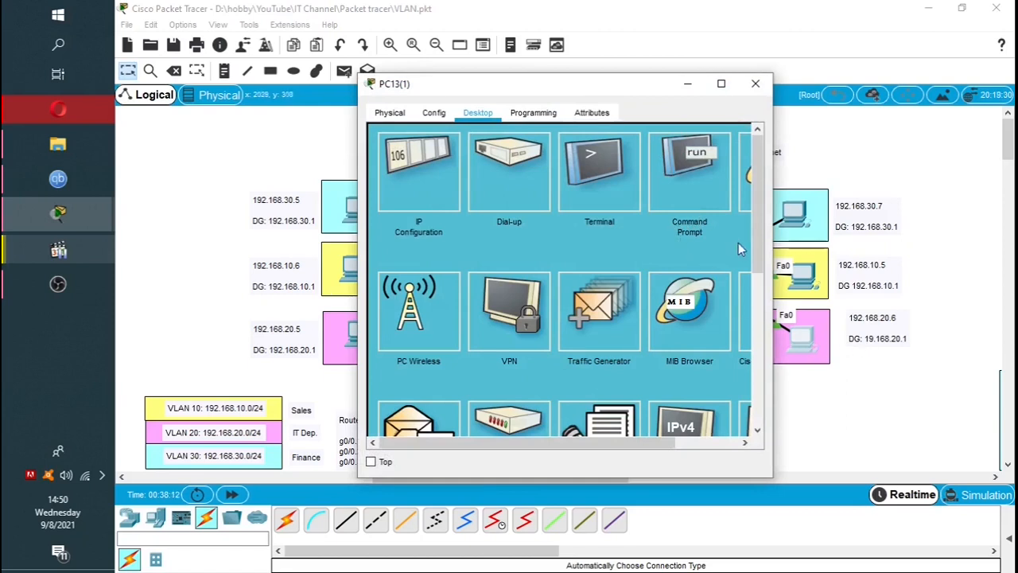
Ping the VLAN 10 broadcast address 192.168.10.255 from the command prompt of PC14(1), the 192.168.10.5 host
{"action": "left_click", "coordinate": [756, 83]}
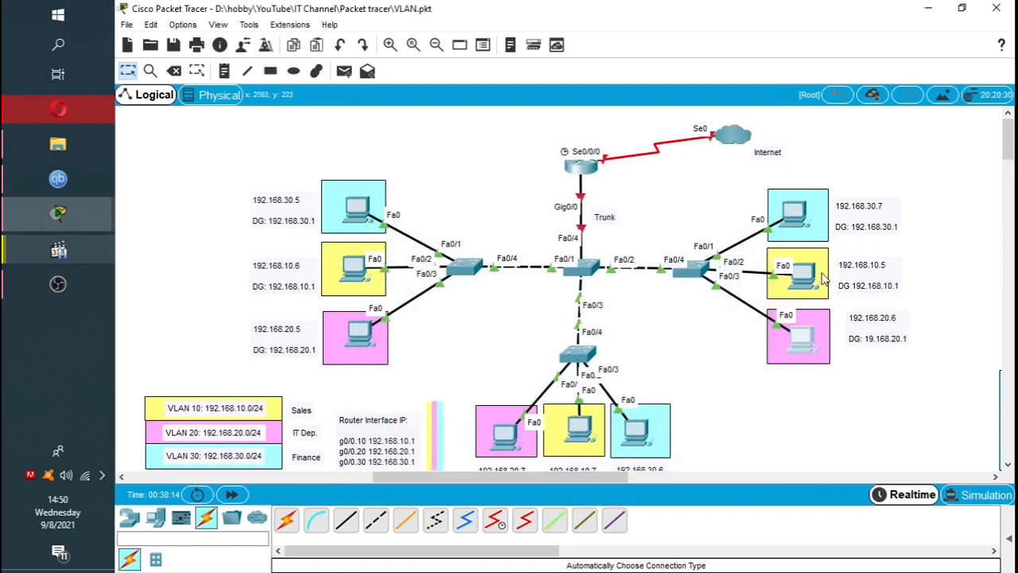
{"action": "left_click", "coordinate": [805, 277]}
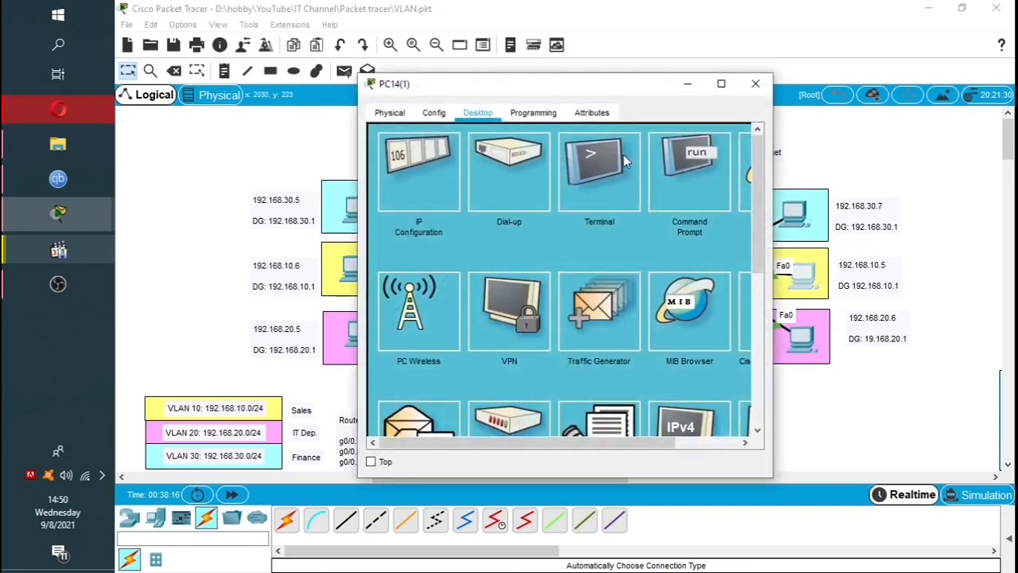
{"action": "left_click", "coordinate": [689, 157]}
{"action": "left_click_drag", "start_coordinate": [634, 93], "coordinate": [622, 151]}
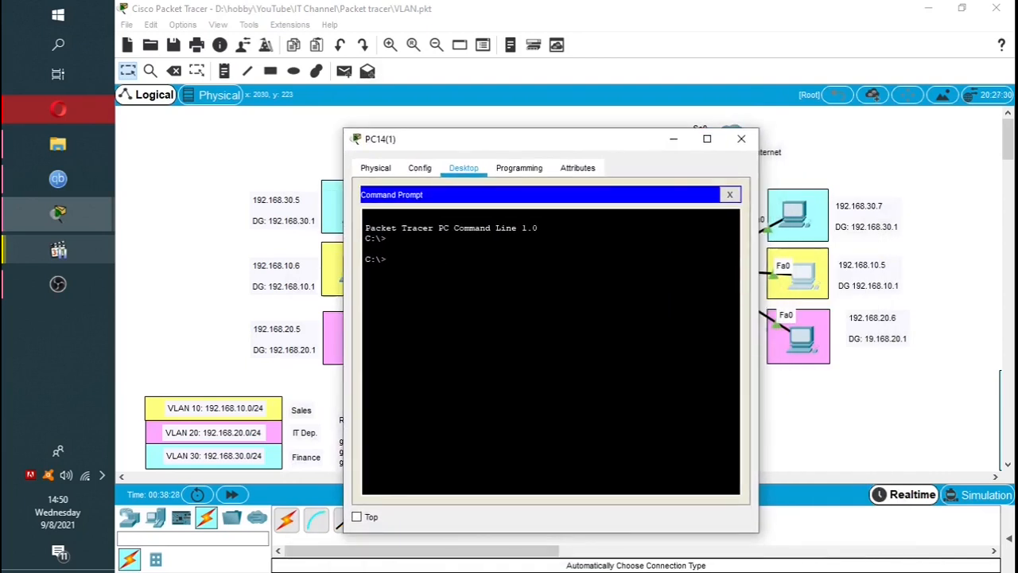
{"action": "type", "text": "ping 192.168.10.255"}
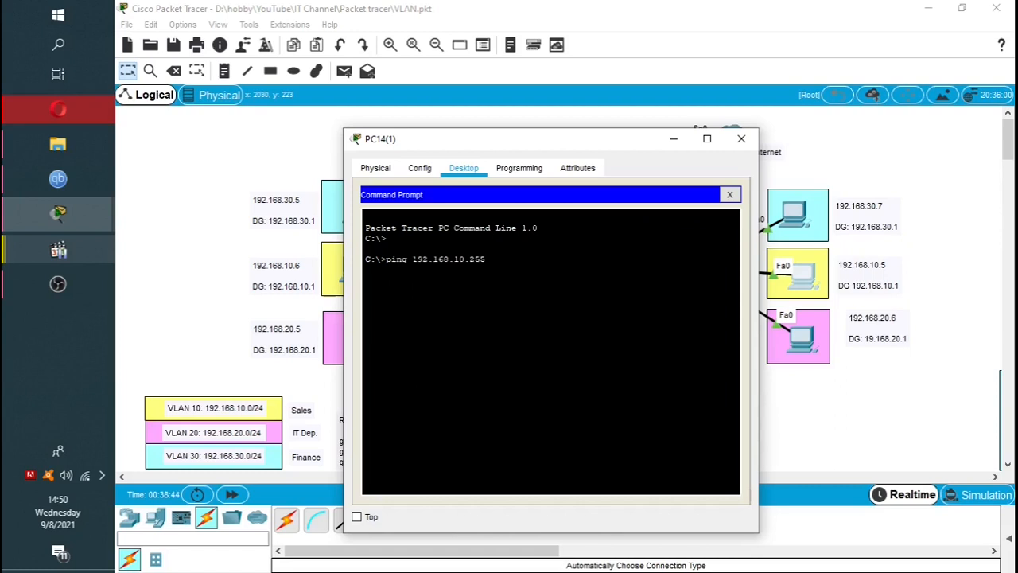
{"action": "key", "text": "Return"}
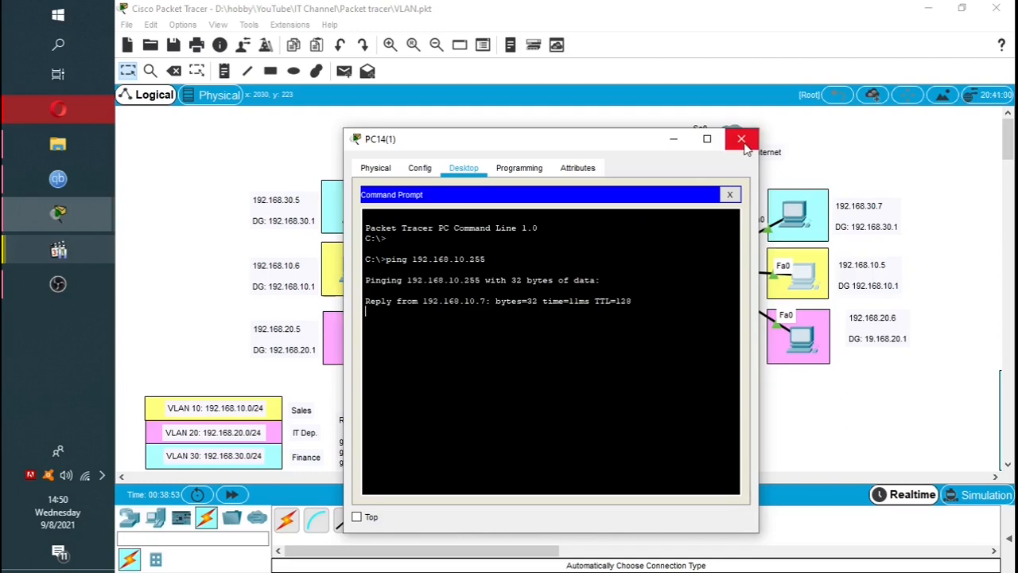
{"action": "left_click", "coordinate": [741, 141]}
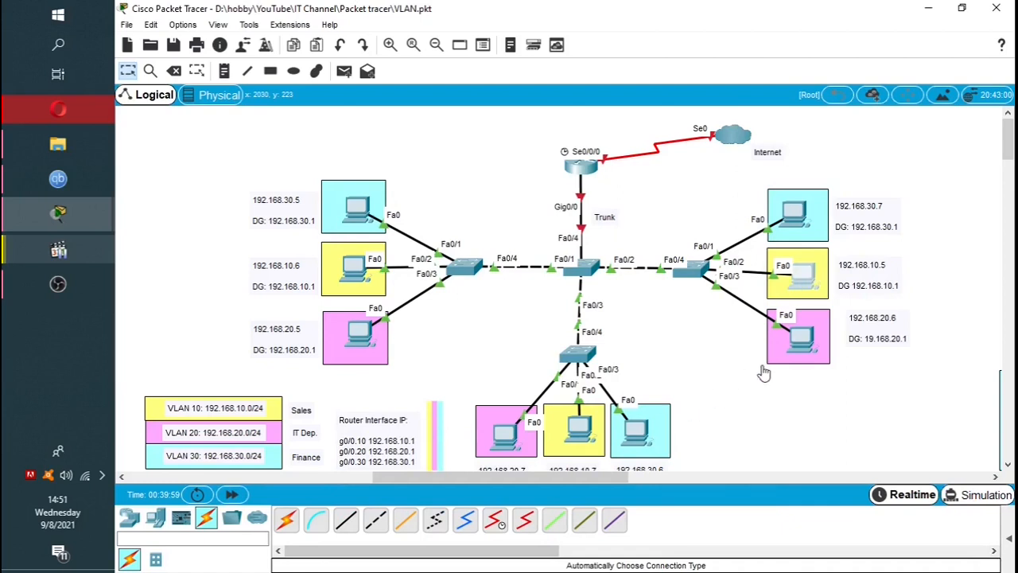
Repeat the 192.168.10.255 ping from PC14(1) in simulation mode and play the packet flow, ending back in realtime mode
{"action": "key", "text": "shift+s"}
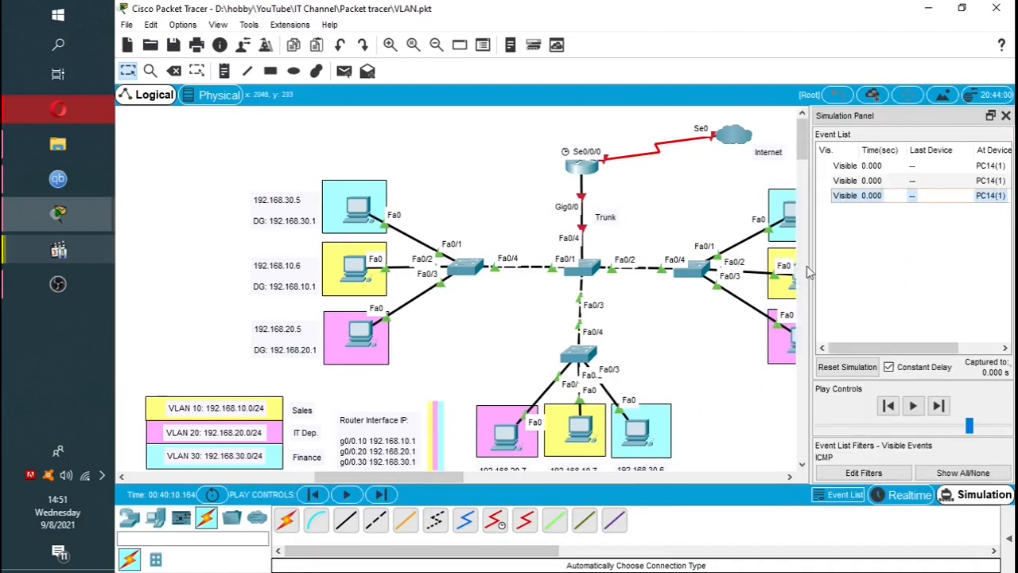
{"action": "left_click_drag", "start_coordinate": [425, 482], "coordinate": [433, 485]}
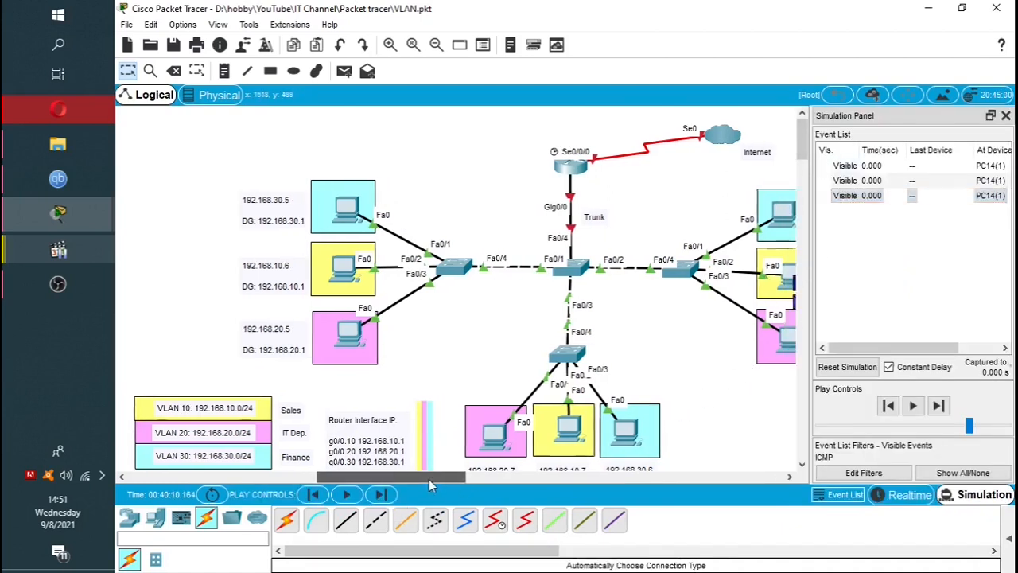
{"action": "left_click", "coordinate": [774, 278]}
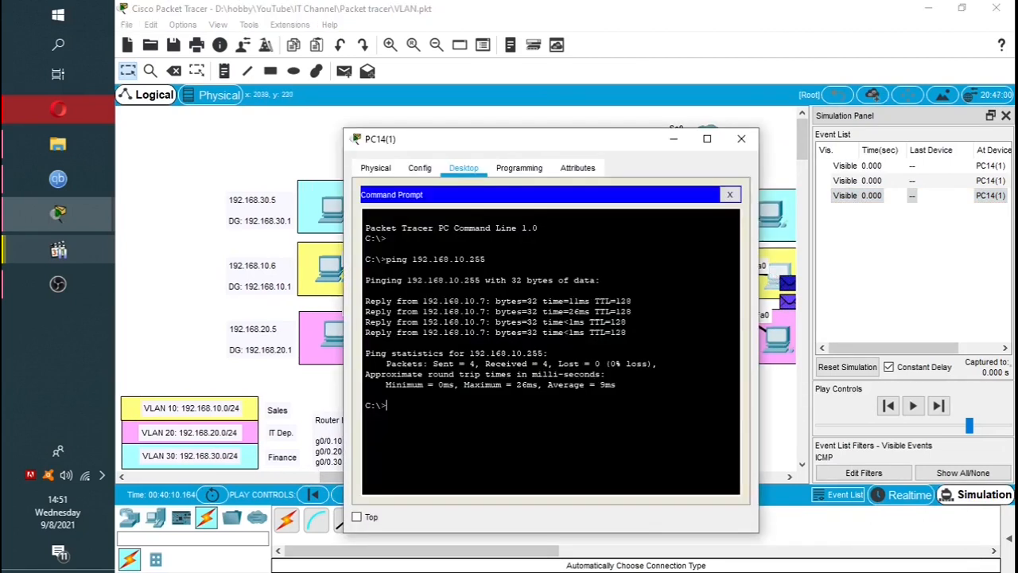
{"action": "key", "text": "Up"}
{"action": "key", "text": "Return"}
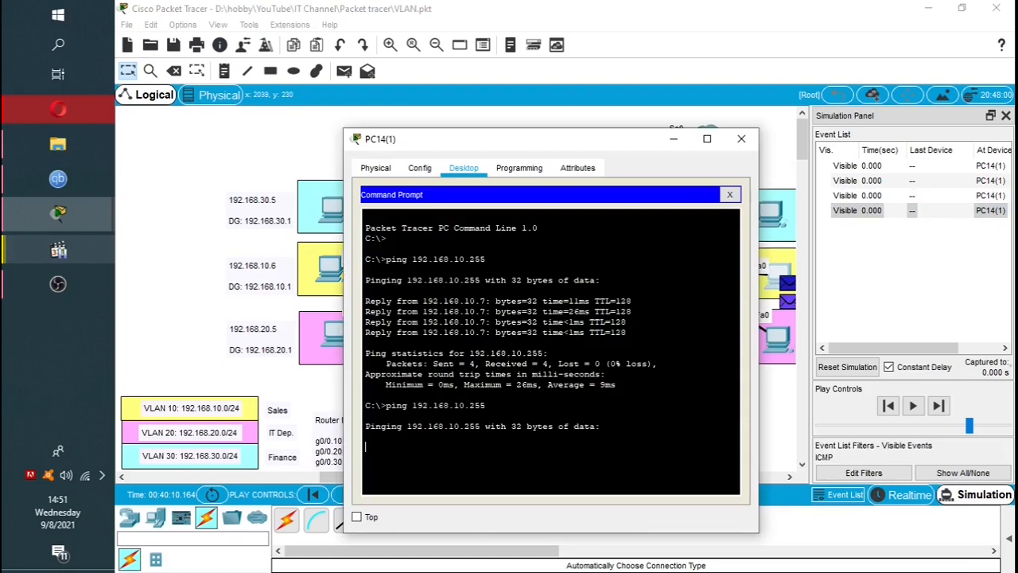
{"action": "left_click", "coordinate": [913, 407]}
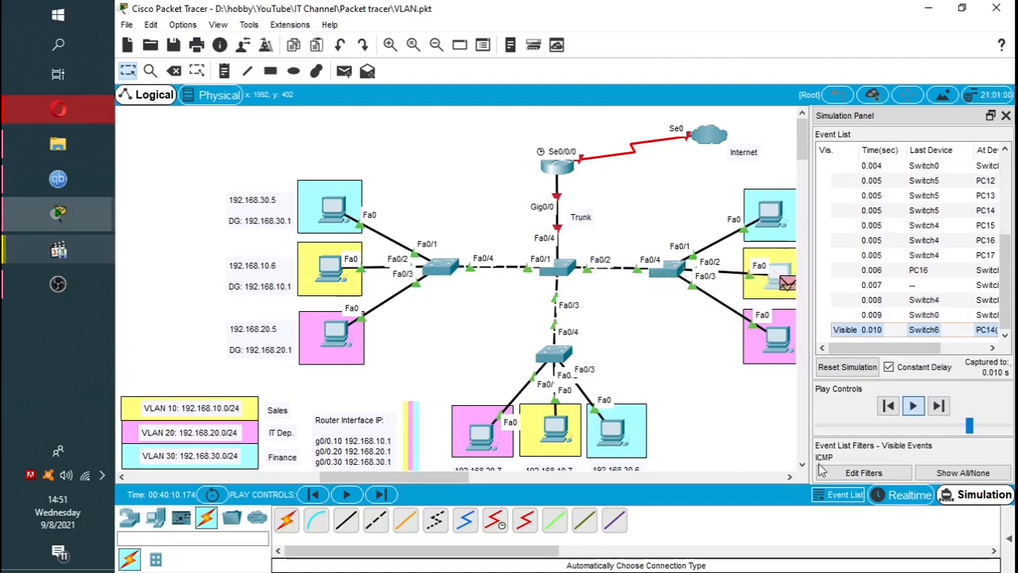
{"action": "left_click", "coordinate": [909, 497]}
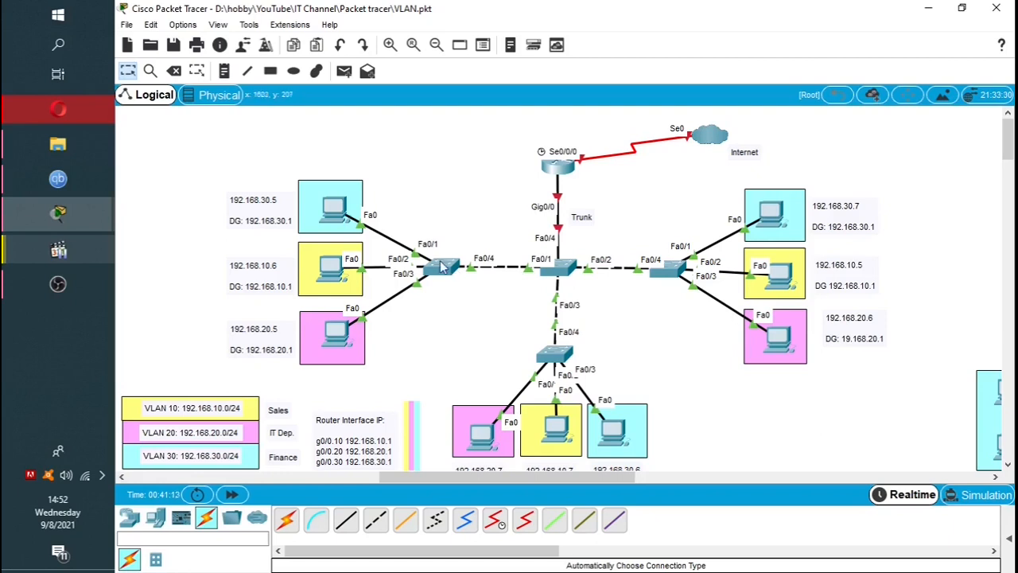
Assign PC12, the upper Finance host, the static IP address 192.168.30.5 with subnet mask 255.255.255.0
{"action": "left_click", "coordinate": [335, 208]}
{"action": "left_click_drag", "start_coordinate": [492, 88], "coordinate": [708, 89]}
{"action": "left_click", "coordinate": [628, 161]}
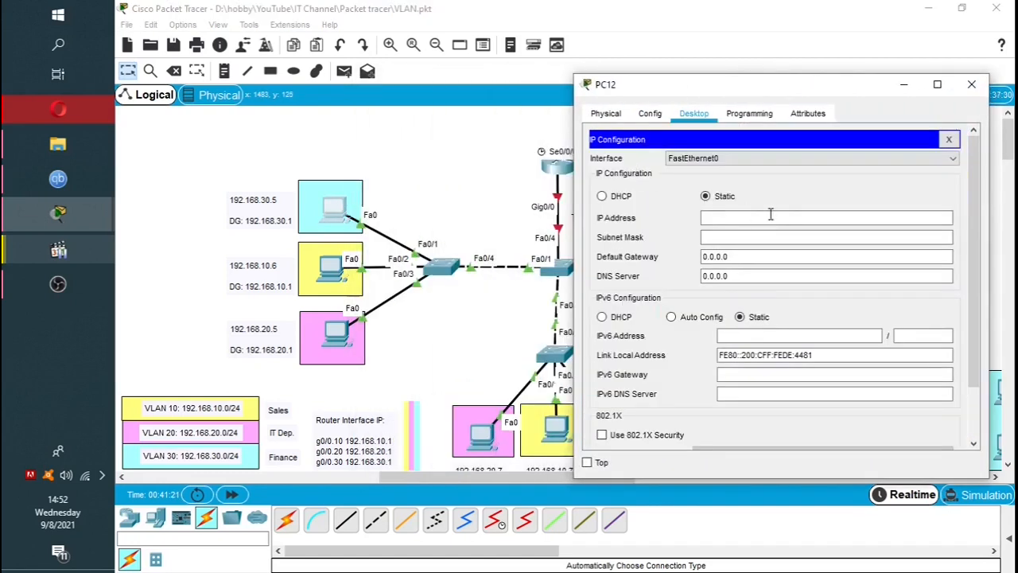
{"action": "left_click", "coordinate": [711, 219]}
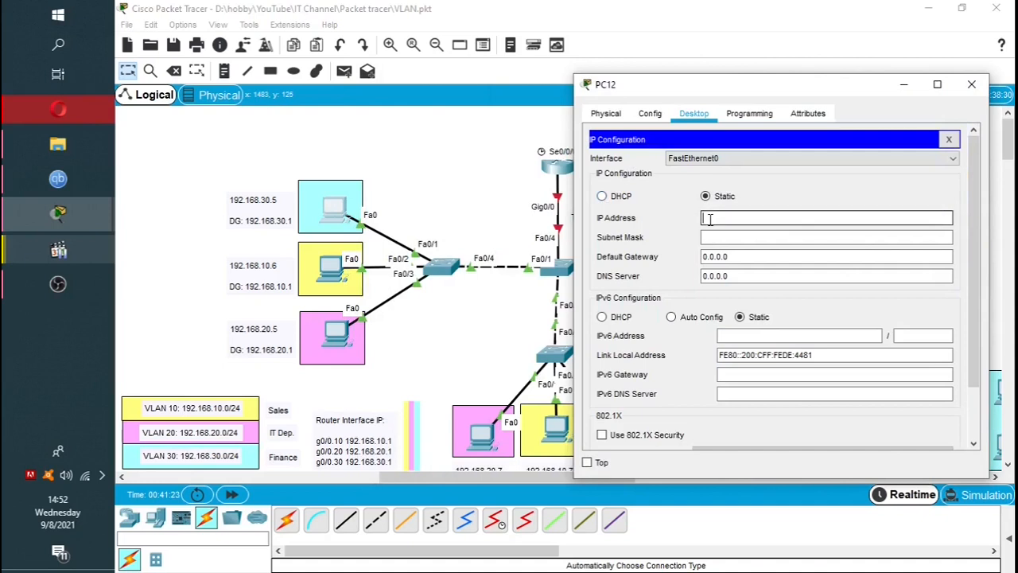
{"action": "type", "text": "192.168"}
{"action": "key", "text": "BackSpace"}
{"action": "key", "text": "BackSpace"}
{"action": "type", "text": "30.5"}
{"action": "left_click", "coordinate": [710, 237]}
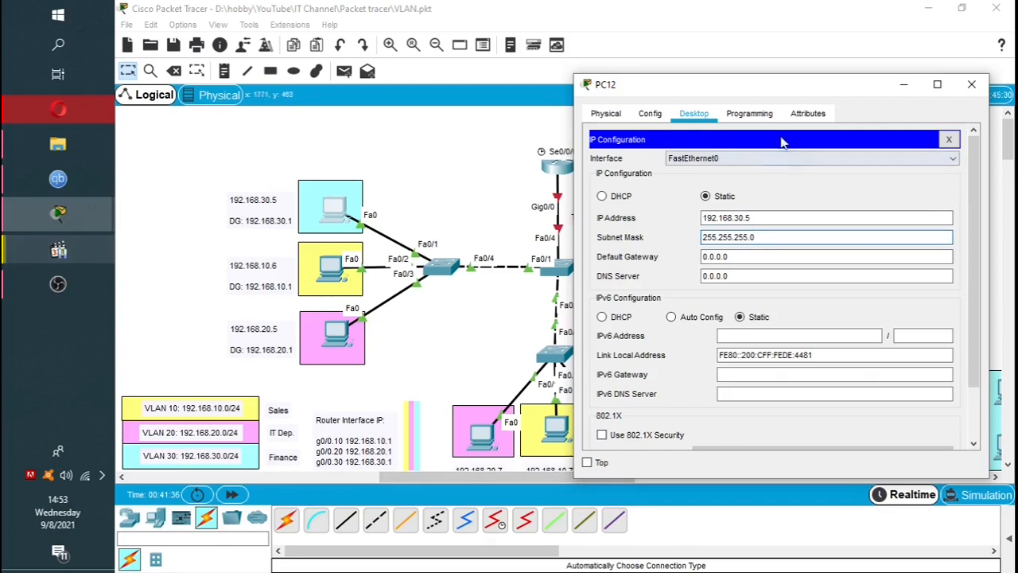
Set PC12's default gateway to 192.168.30.1 and close its configuration
{"action": "key", "text": "Tab"}
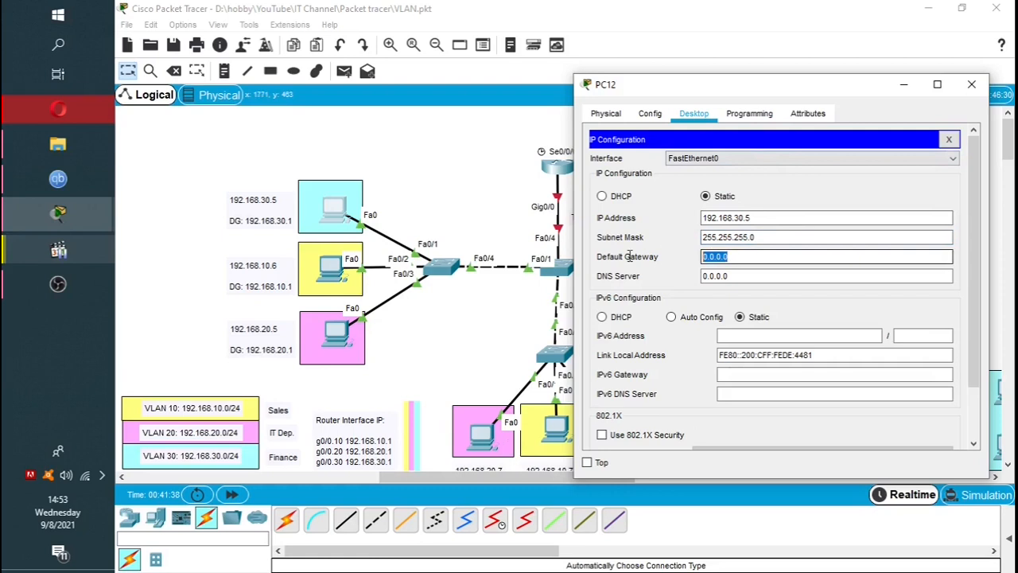
{"action": "type", "text": "192.1689"}
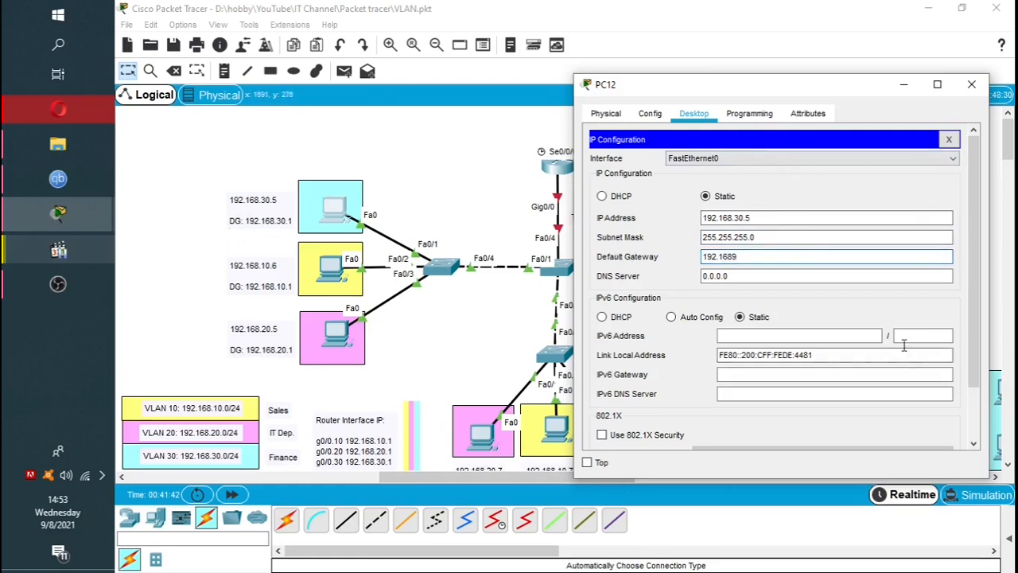
{"action": "key", "text": "BackSpace"}
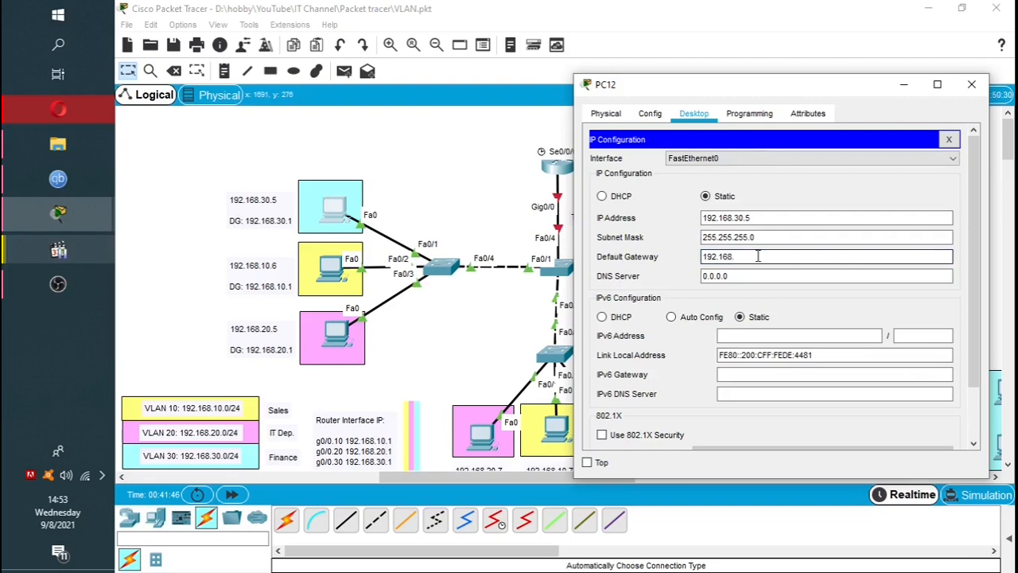
{"action": "type", "text": ".30.1"}
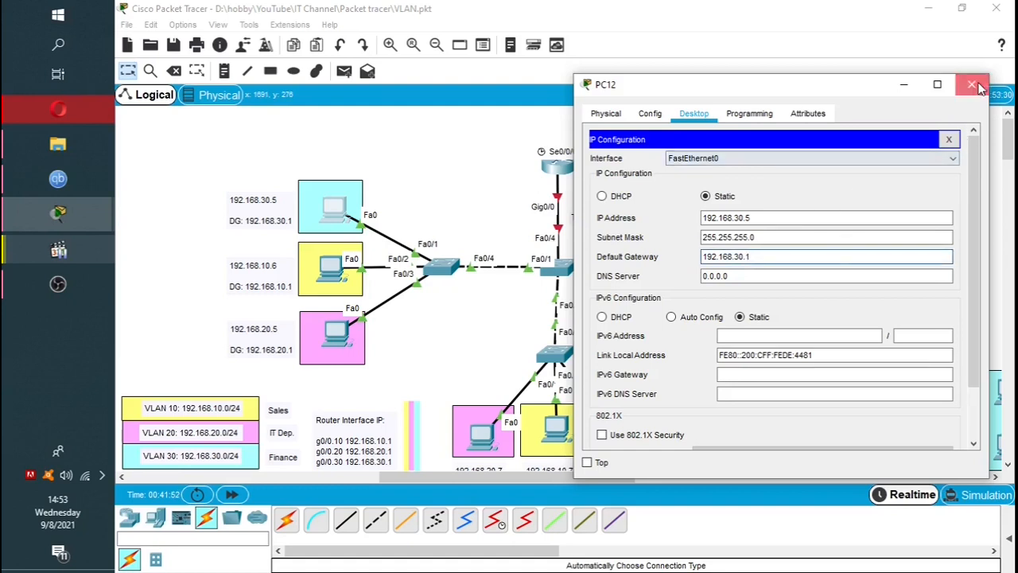
{"action": "left_click", "coordinate": [971, 84]}
Assign PC13, the yellow Sales host below PC12, the static IP address 192.168.10.6 with subnet mask 255.255.255.0
{"action": "left_click", "coordinate": [332, 268]}
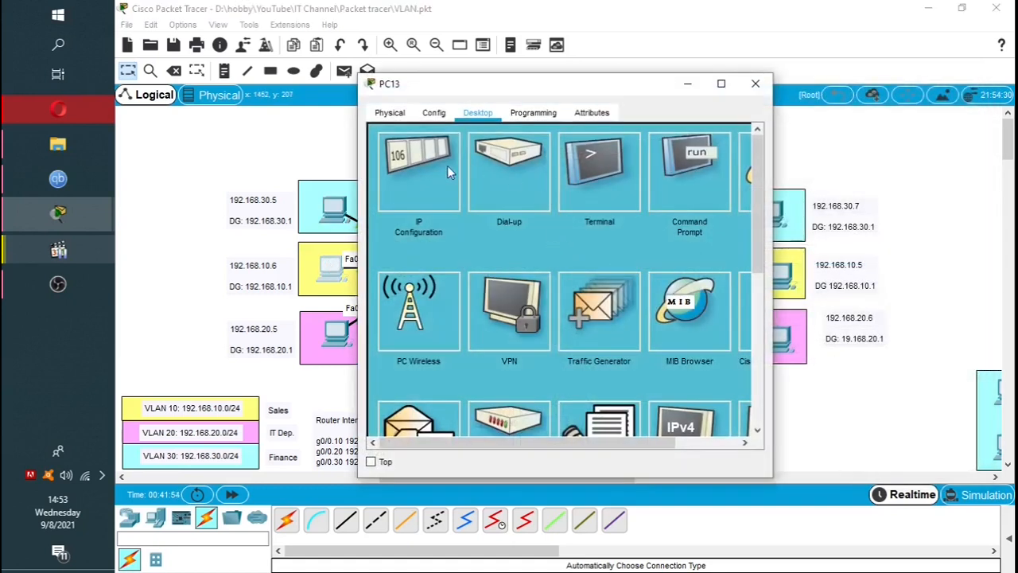
{"action": "left_click", "coordinate": [445, 165]}
{"action": "left_click_drag", "start_coordinate": [495, 75], "coordinate": [612, 85]}
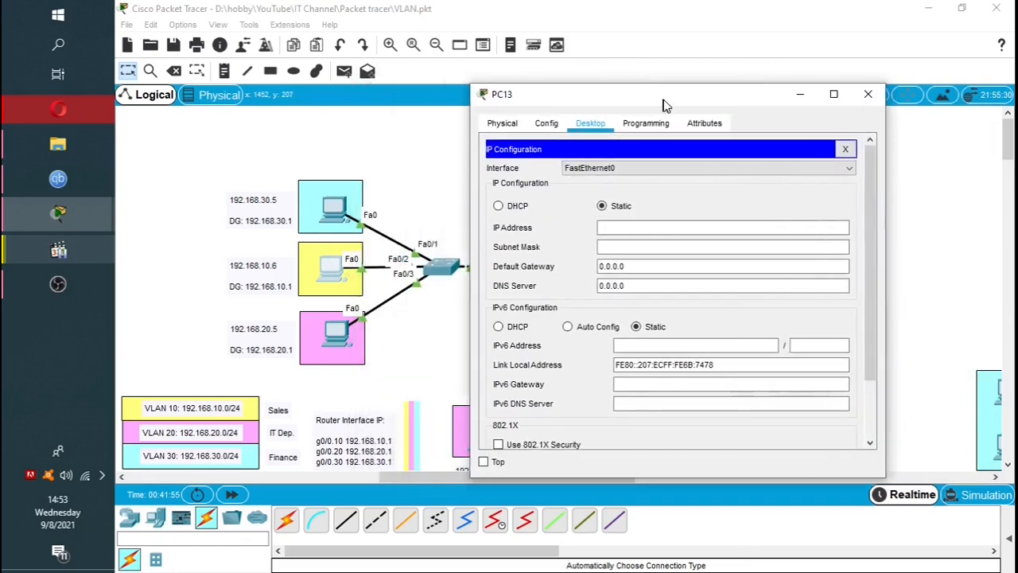
{"action": "left_click", "coordinate": [617, 226]}
{"action": "type", "text": "192"}
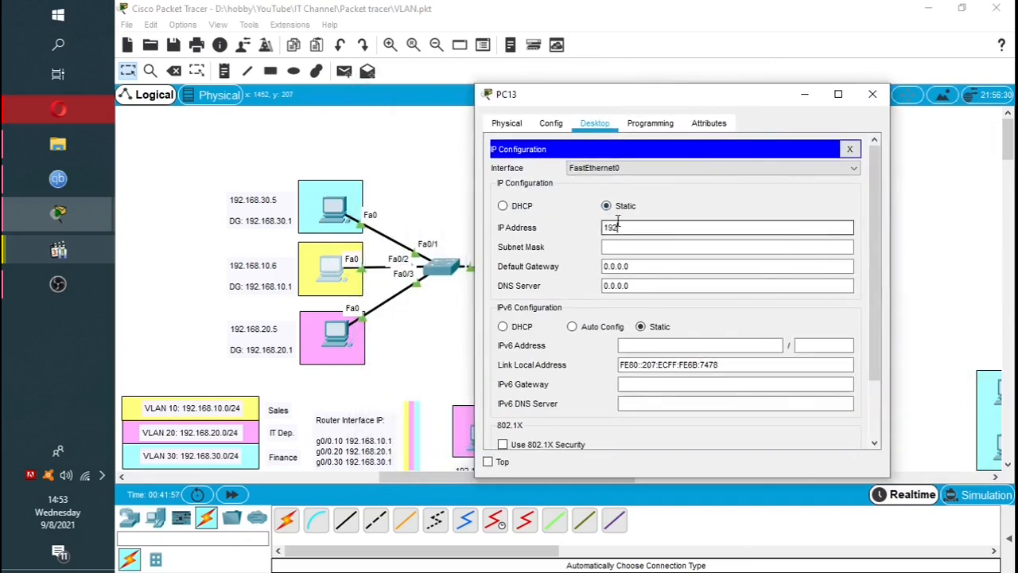
{"action": "type", "text": ".168.10.6"}
{"action": "key", "text": "Tab"}
Set PC13's default gateway to 192.168.10.1 and close its configuration
{"action": "key", "text": "Tab"}
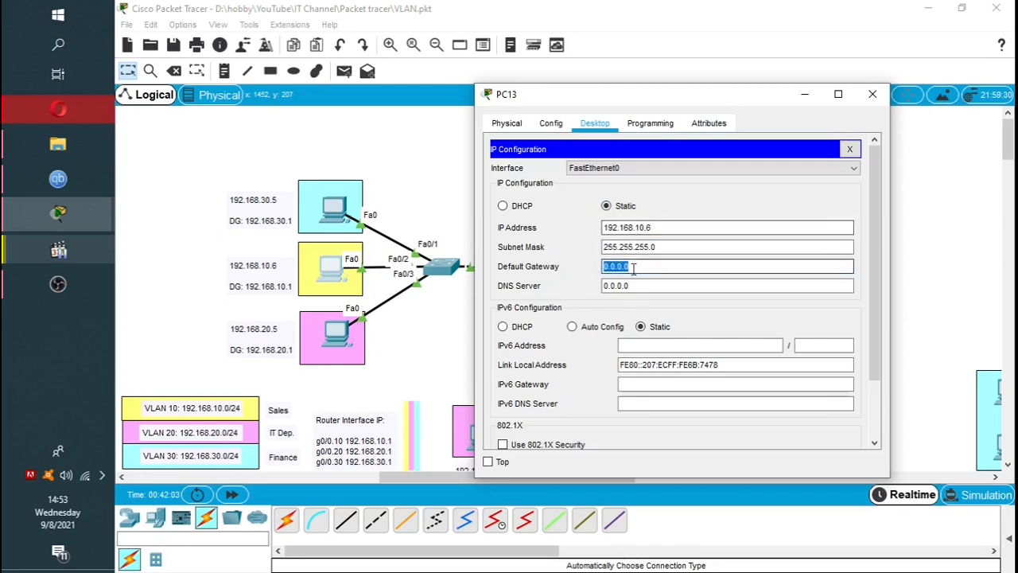
{"action": "type", "text": "192.168"}
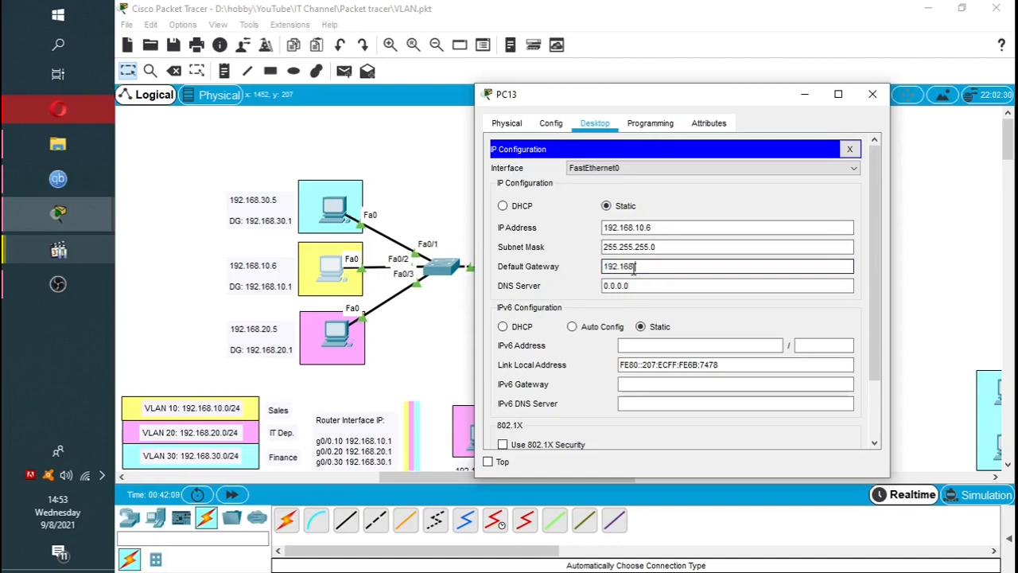
{"action": "type", "text": ".10"}
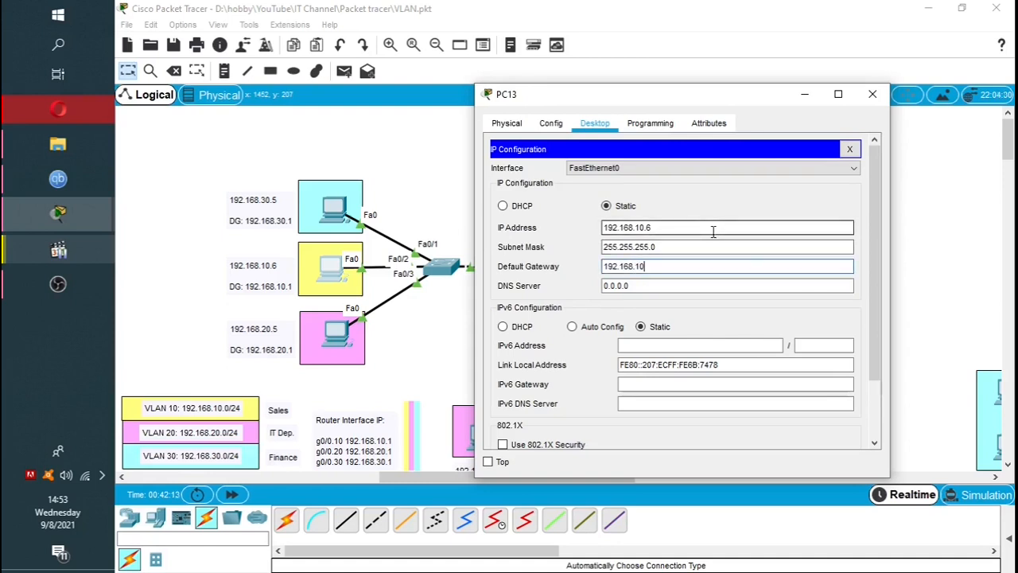
{"action": "type", "text": ".1"}
{"action": "left_click", "coordinate": [873, 94]}
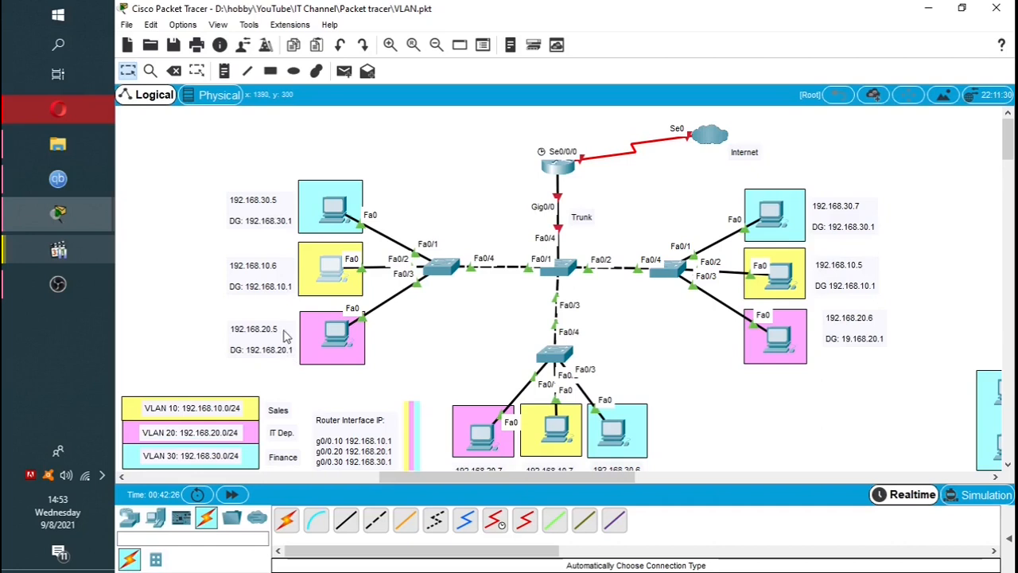
Assign PC14, the pink IT department host below PC13, the static IP address 192.168.20.1 with subnet mask 255.255.255.0
{"action": "left_click", "coordinate": [273, 350]}
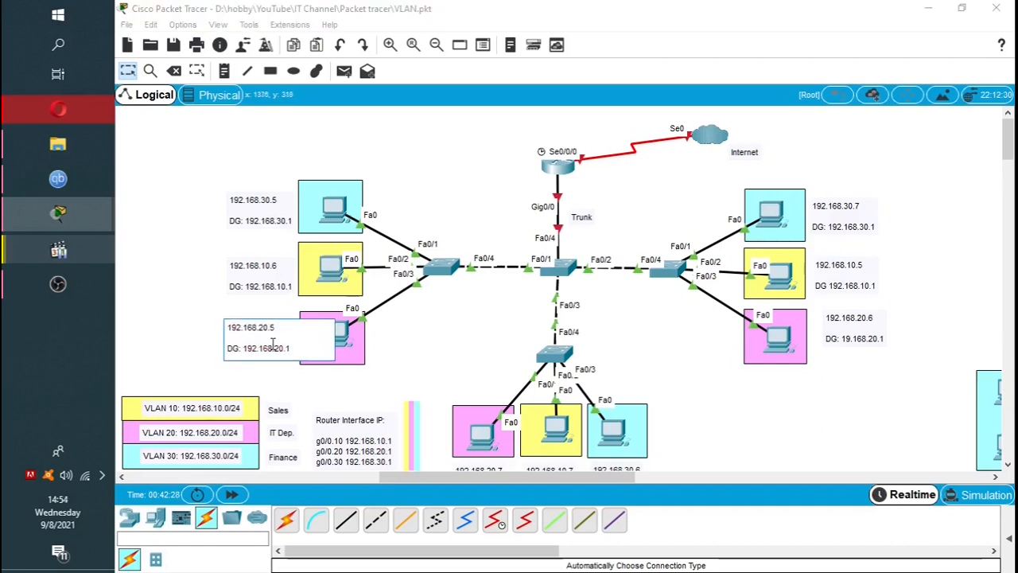
{"action": "left_click", "coordinate": [357, 350]}
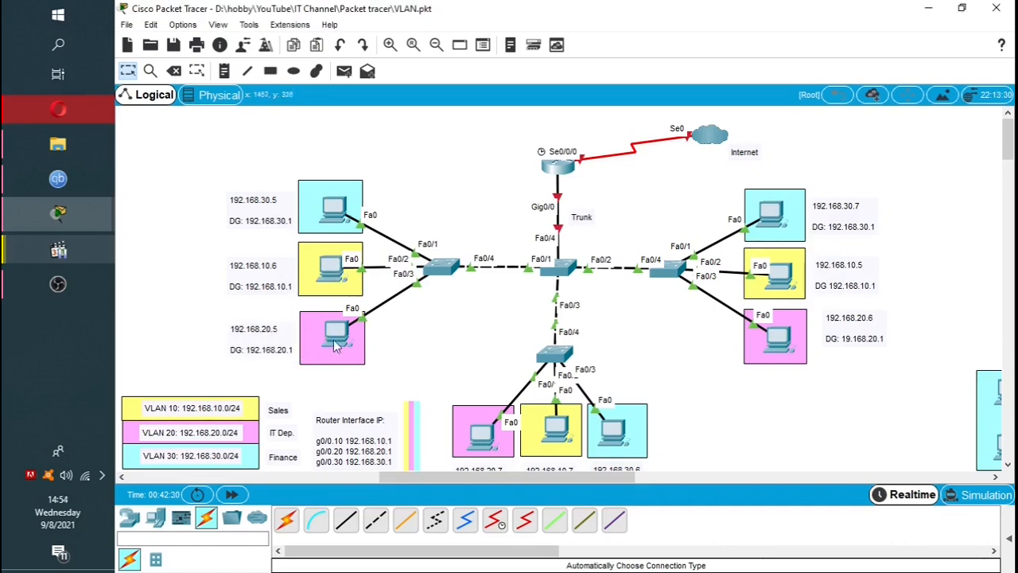
{"action": "left_click", "coordinate": [340, 337]}
{"action": "left_click", "coordinate": [455, 191]}
{"action": "left_click", "coordinate": [570, 216]}
{"action": "type", "text": "19"}
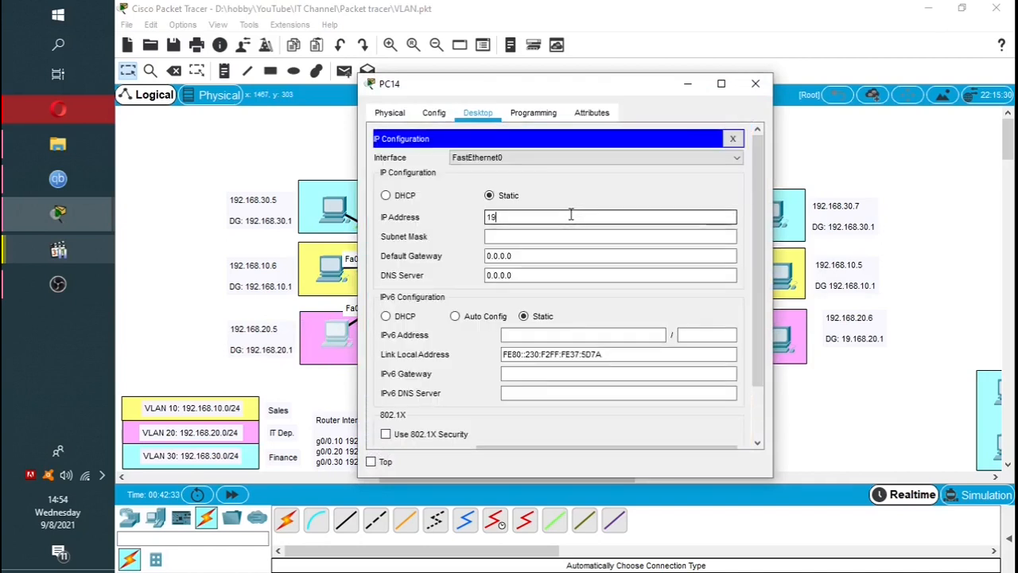
{"action": "type", "text": "2.168.20.1"}
{"action": "key", "text": "Tab"}
Set PC14's default gateway to 192.168.20.1 and close its configuration
{"action": "key", "text": "Tab"}
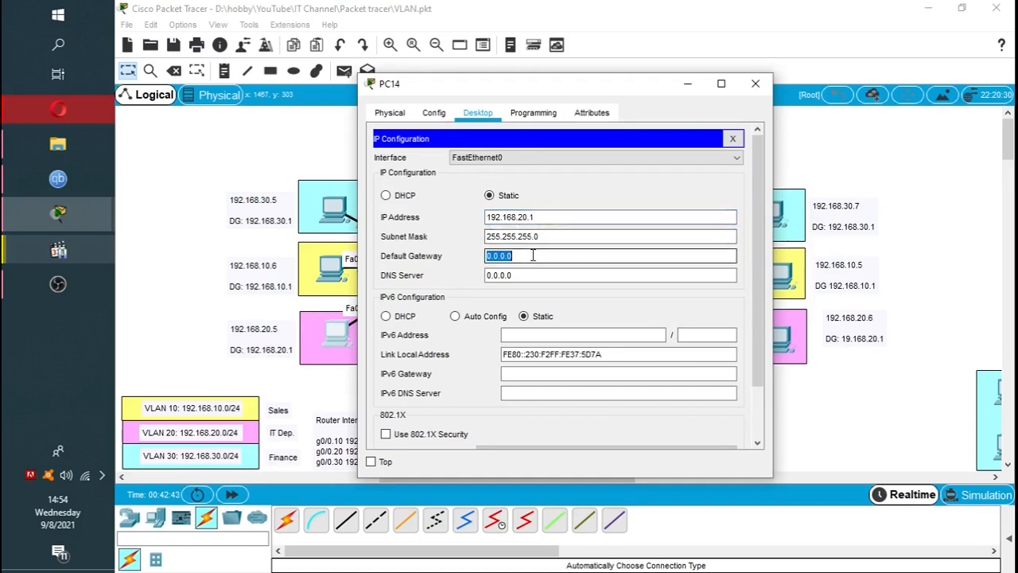
{"action": "type", "text": "192.168.1"}
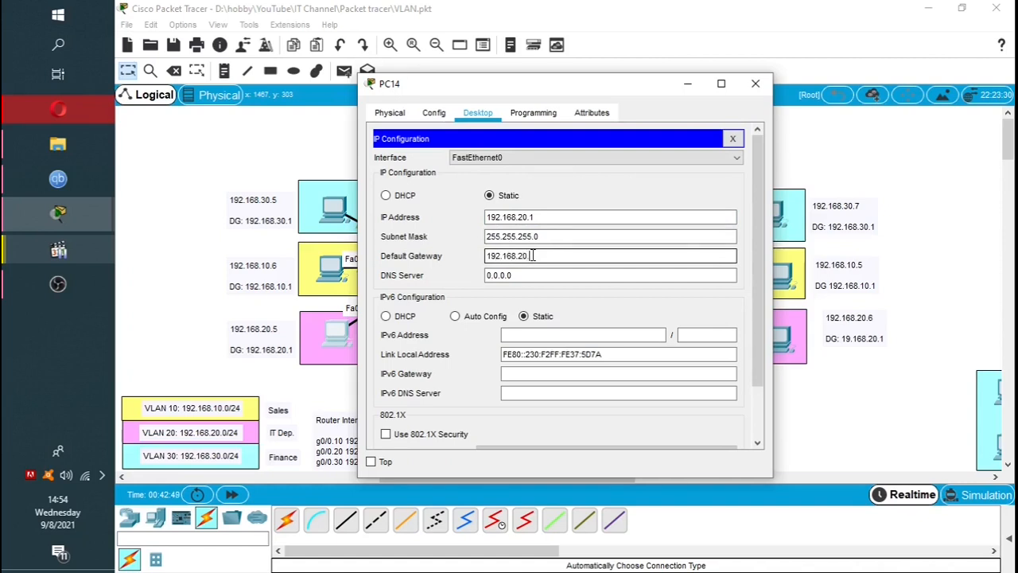
{"action": "type", "text": "0.1"}
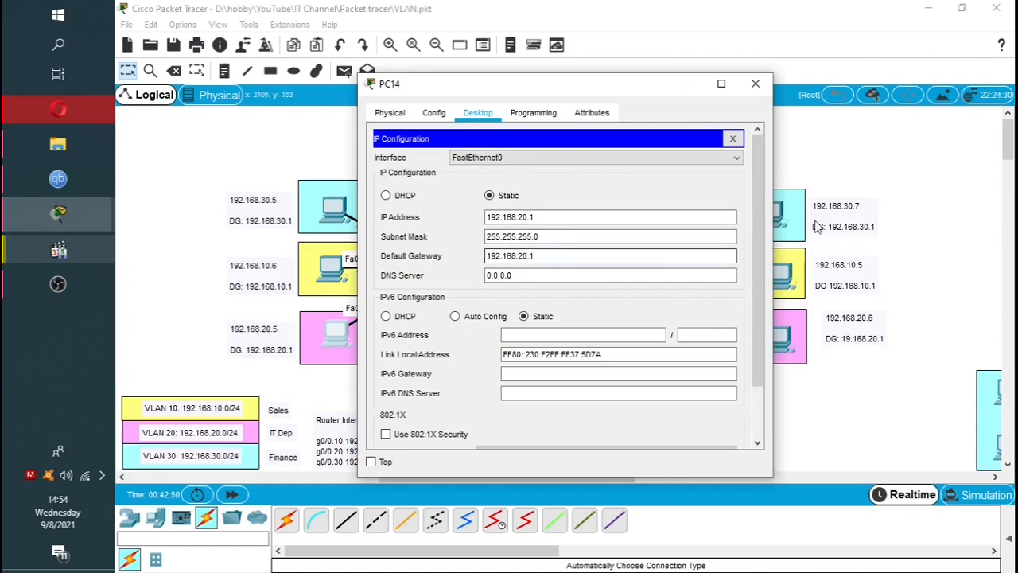
{"action": "left_click", "coordinate": [755, 83]}
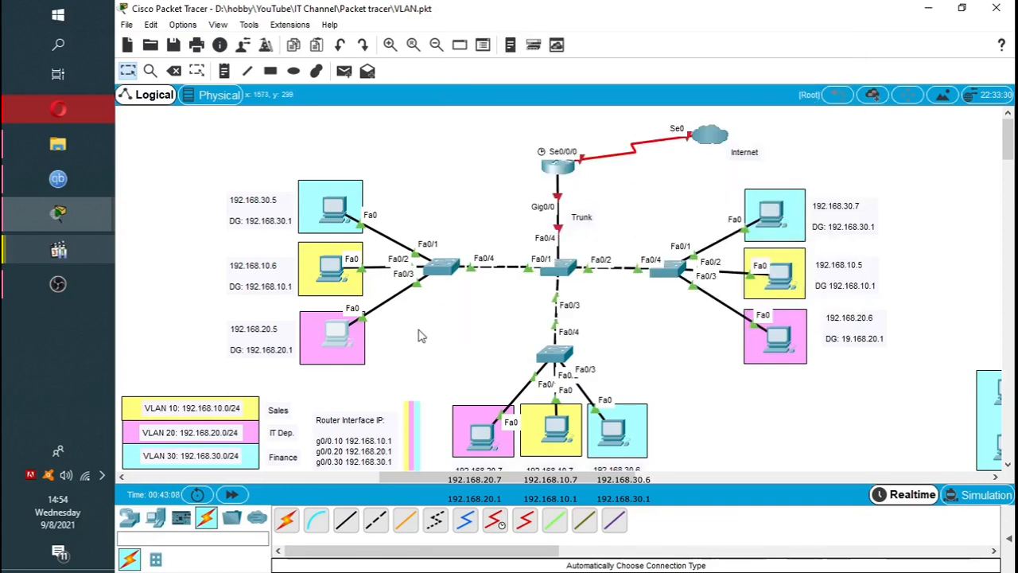
Open the command line of Switch5, the access switch beside the 192.168.30.5 host, and enter privileged mode with enable
{"action": "left_click", "coordinate": [441, 267]}
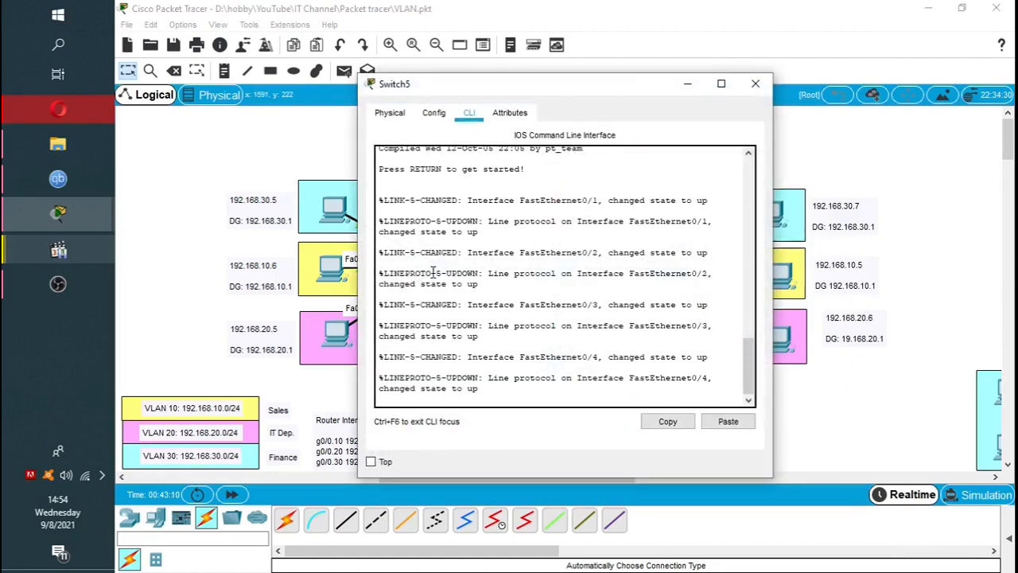
{"action": "left_click_drag", "start_coordinate": [605, 74], "coordinate": [801, 20]}
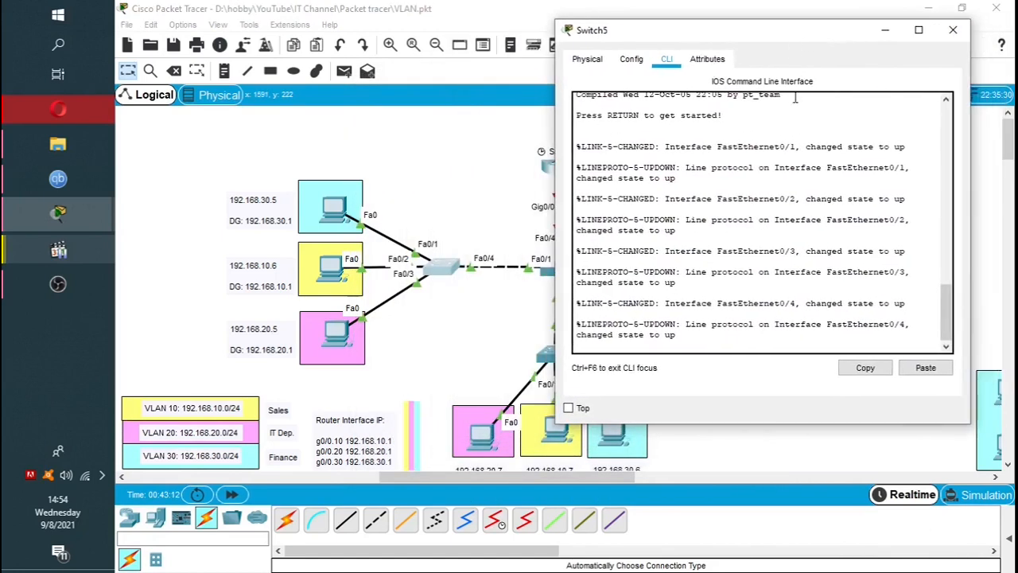
{"action": "left_click", "coordinate": [706, 342]}
{"action": "key", "text": "Return"}
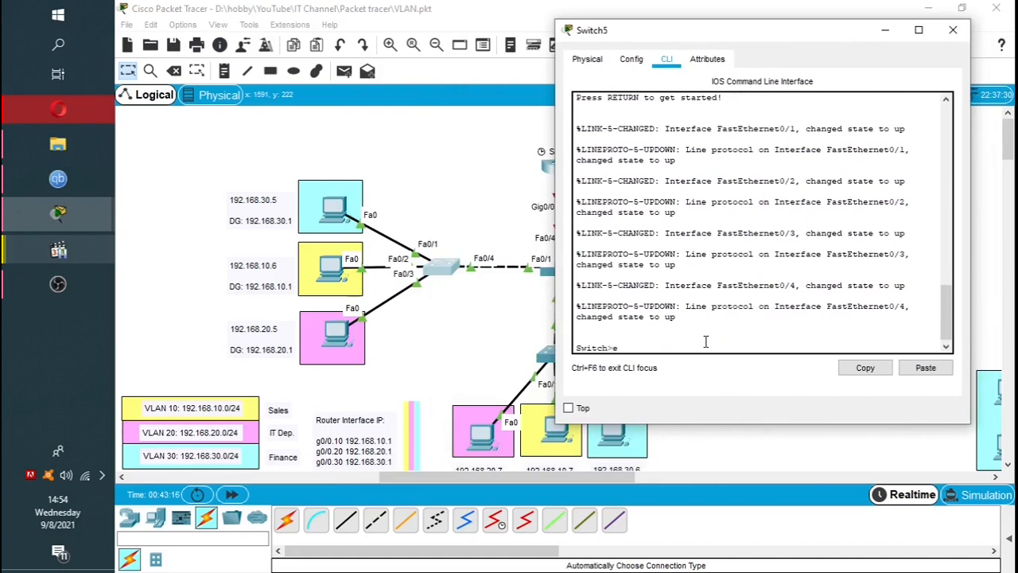
{"action": "type", "text": "e"}
{"action": "key", "text": "Tab"}
{"action": "type", "text": "na"}
{"action": "key", "text": "Tab"}
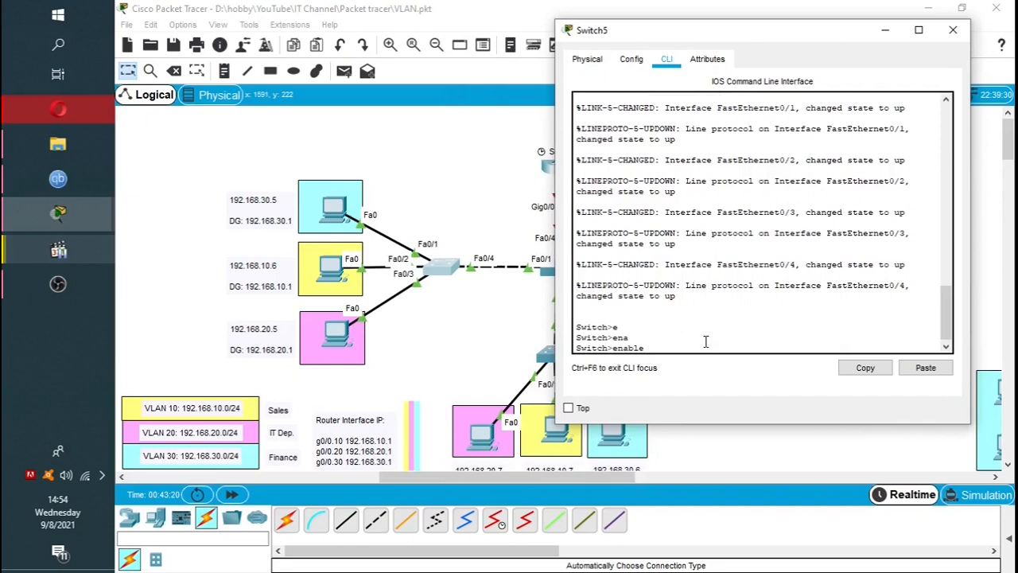
{"action": "key", "text": "Return"}
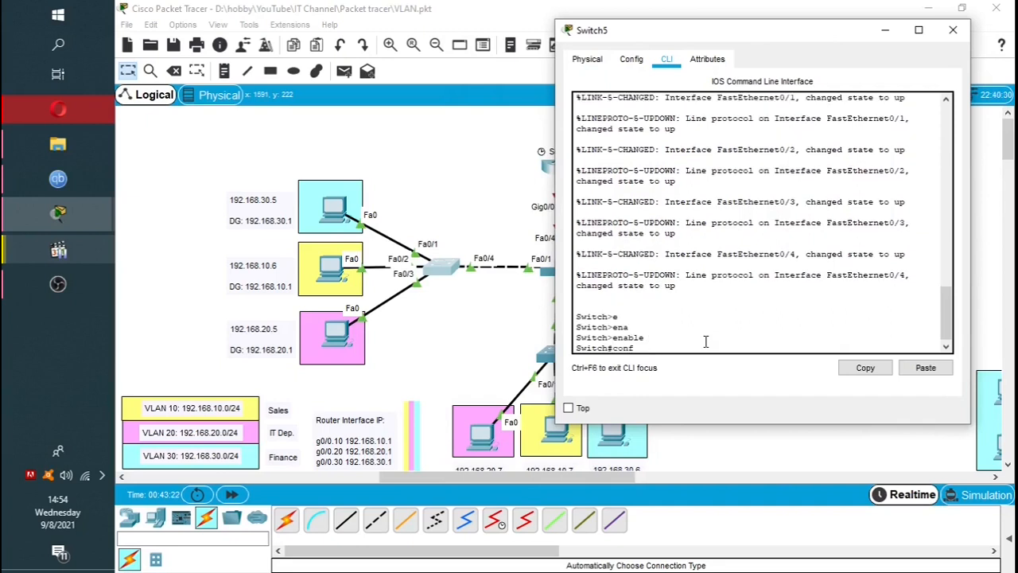
Enter global configuration mode on Switch5 with configure terminal
{"action": "type", "text": "conf"}
{"action": "key", "text": "Tab"}
{"action": "type", "text": "t"}
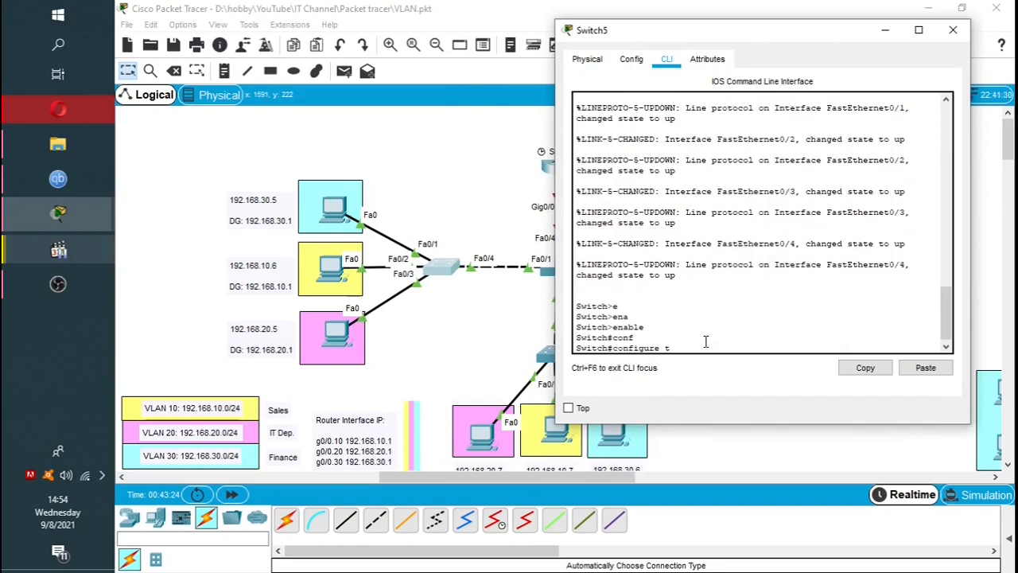
{"action": "key", "text": "Tab"}
{"action": "key", "text": "Return"}
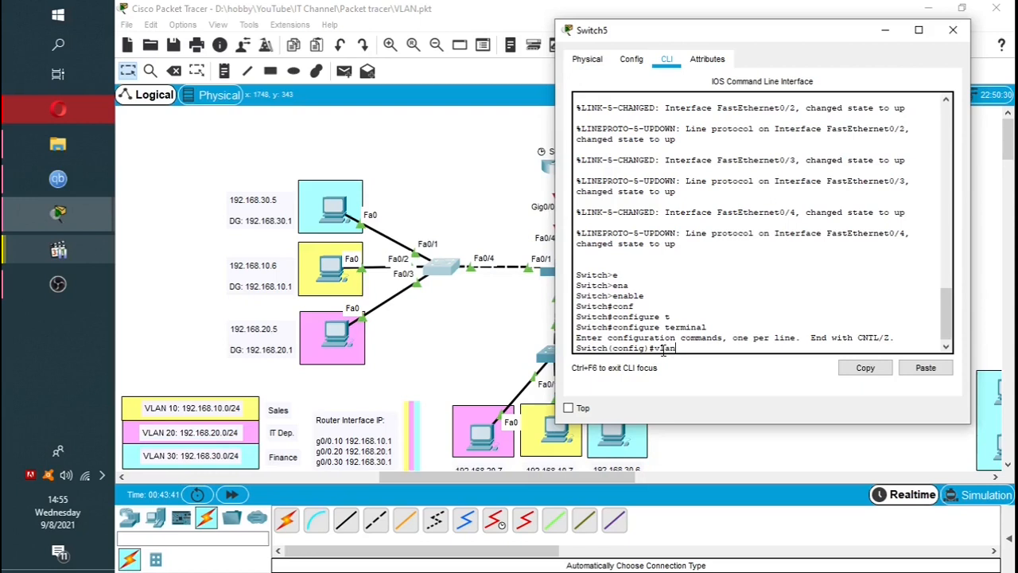
Create VLAN 10 on Switch5 and begin its name command
{"action": "type", "text": "10"}
{"action": "key", "text": "Return"}
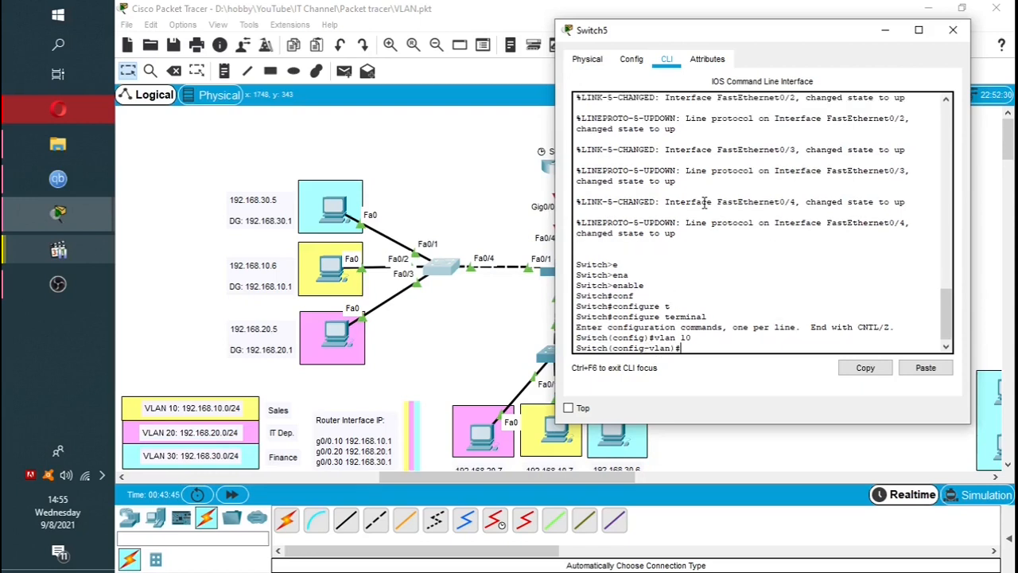
{"action": "left_click_drag", "start_coordinate": [618, 350], "coordinate": [670, 349]}
{"action": "left_click", "coordinate": [700, 346]}
{"action": "type", "text": "nma"}
Name VLAN 10 Sales to match the legend's department label, keeping the Switch5 window on top
{"action": "left_click", "coordinate": [289, 415]}
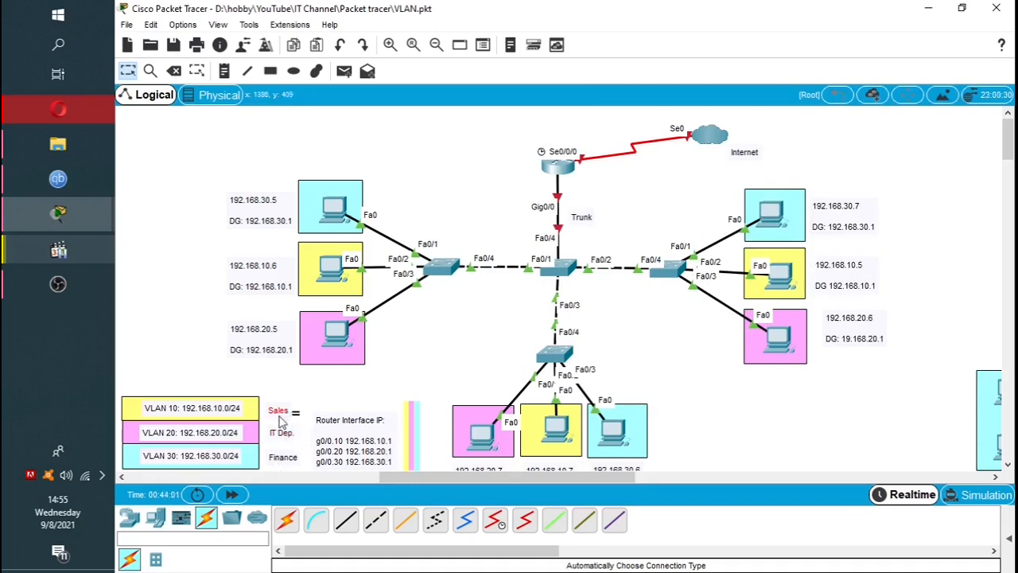
{"action": "double_click", "coordinate": [294, 455]}
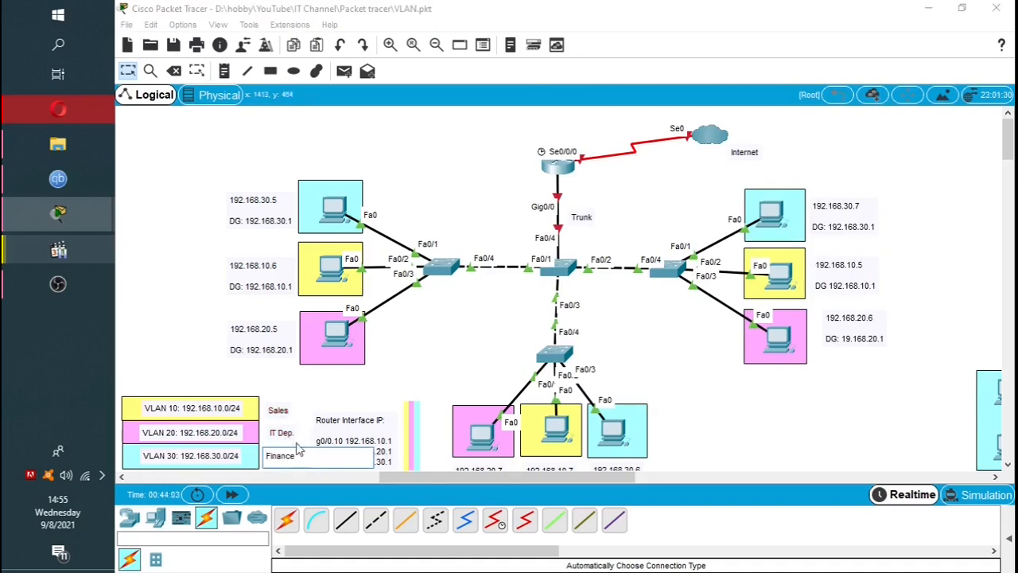
{"action": "double_click", "coordinate": [296, 433]}
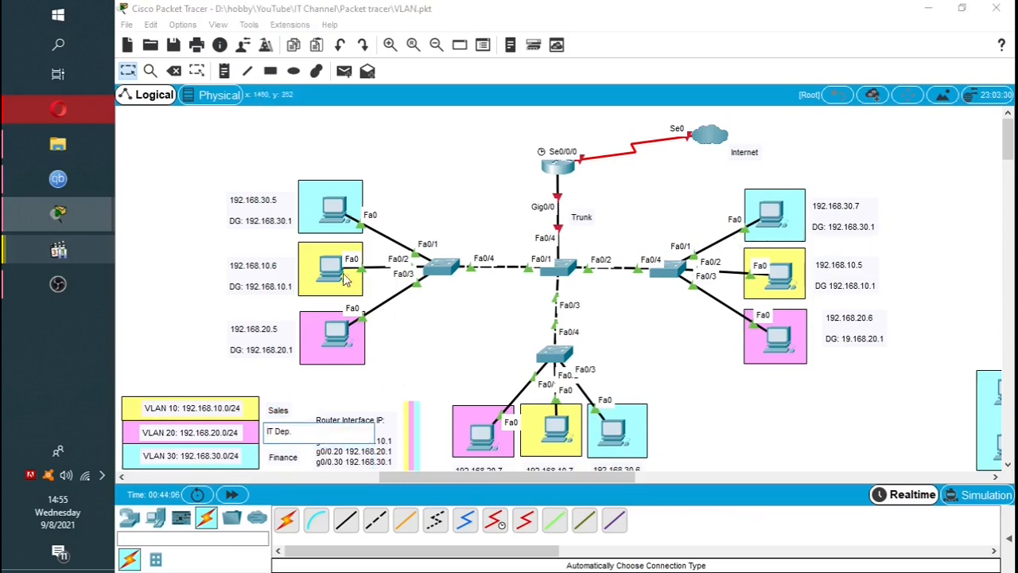
{"action": "left_click", "coordinate": [443, 268]}
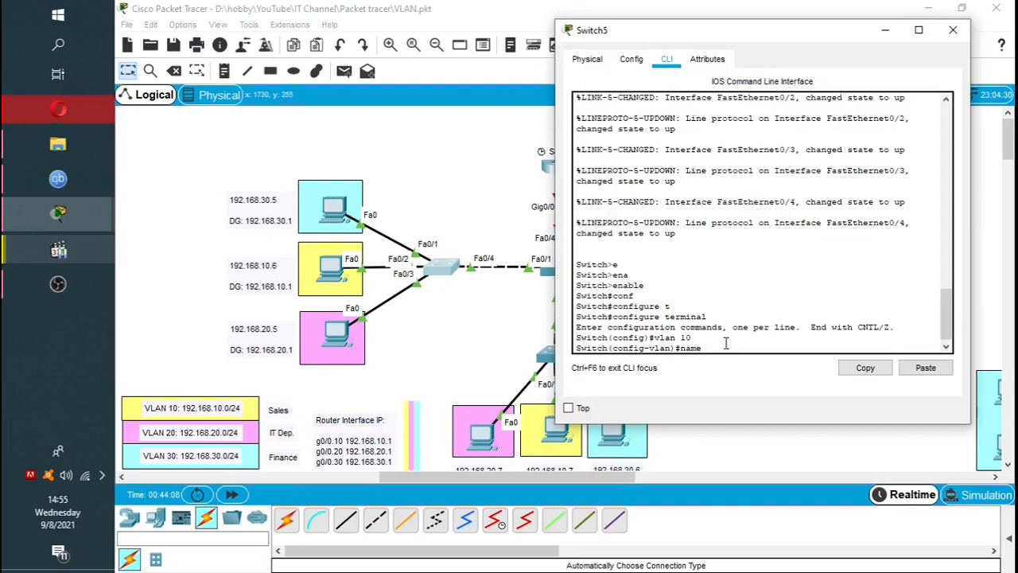
{"action": "left_click", "coordinate": [569, 408]}
{"action": "left_click", "coordinate": [716, 347]}
{"action": "type", "text": "Sales"}
{"action": "key", "text": "Return"}
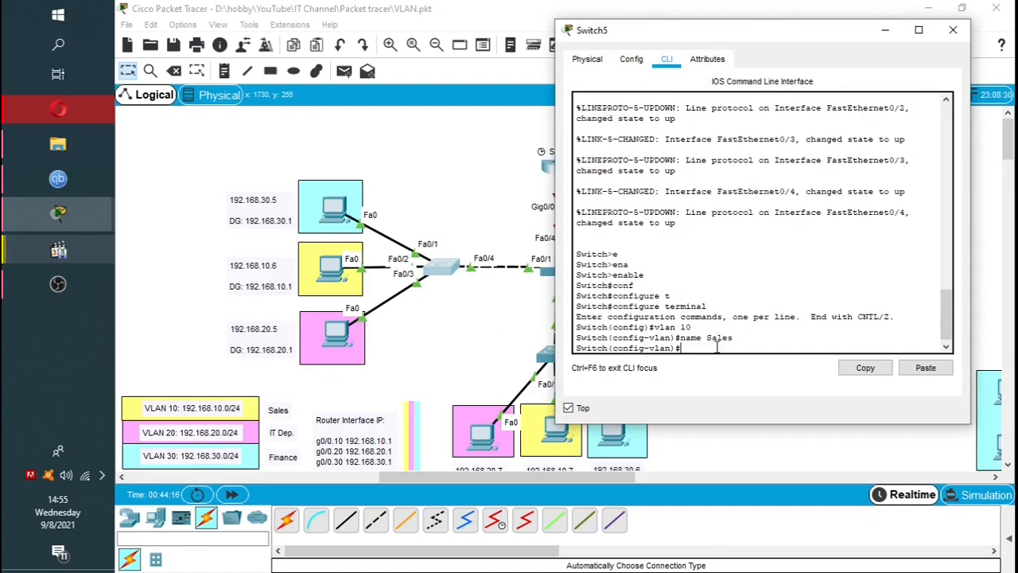
Create VLAN 20 on Switch5 and name it IT
{"action": "type", "text": "vlan 20"}
{"action": "key", "text": "Return"}
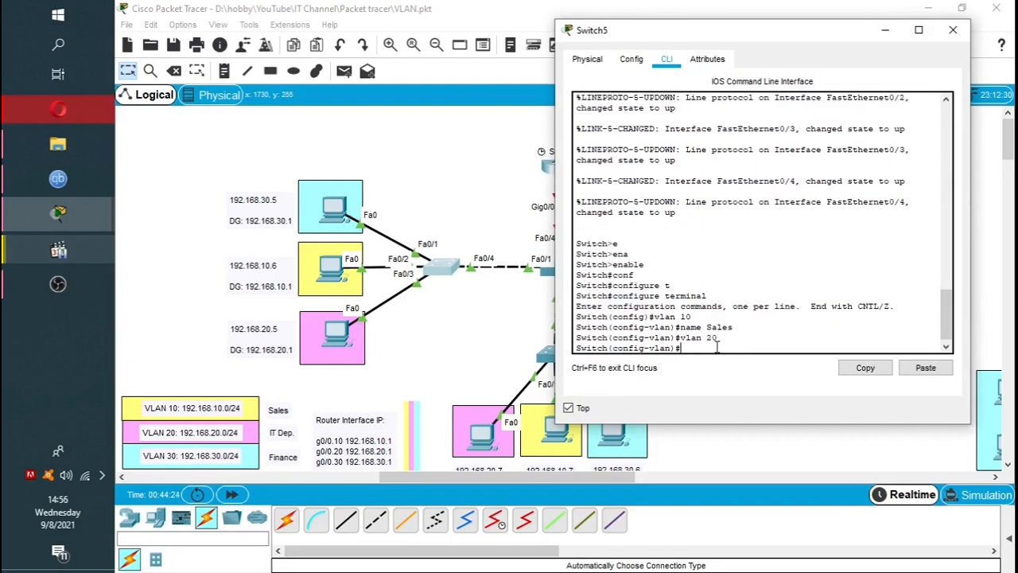
{"action": "type", "text": "name IT"}
{"action": "key", "text": "Return"}
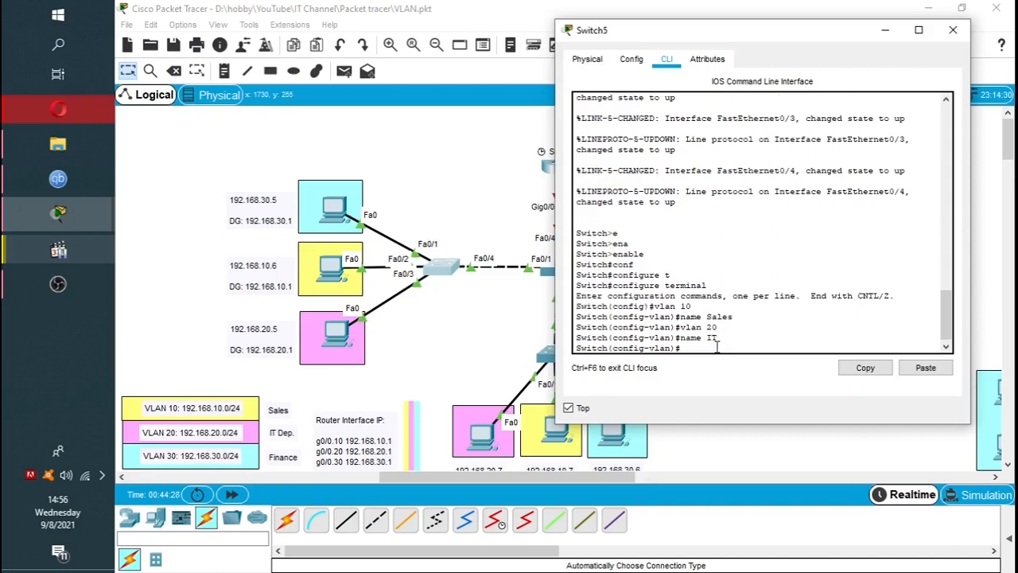
Create VLAN 30 on Switch5 and name it Finance
{"action": "type", "text": "vlan 30"}
{"action": "key", "text": "Return"}
{"action": "type", "text": "name"}
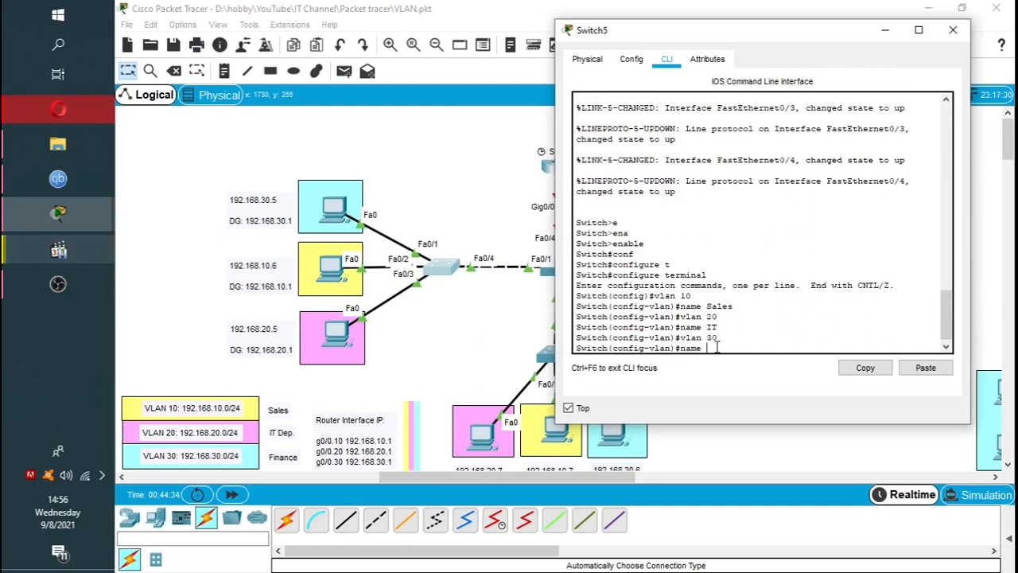
{"action": "type", "text": " Finance"}
{"action": "key", "text": "Return"}
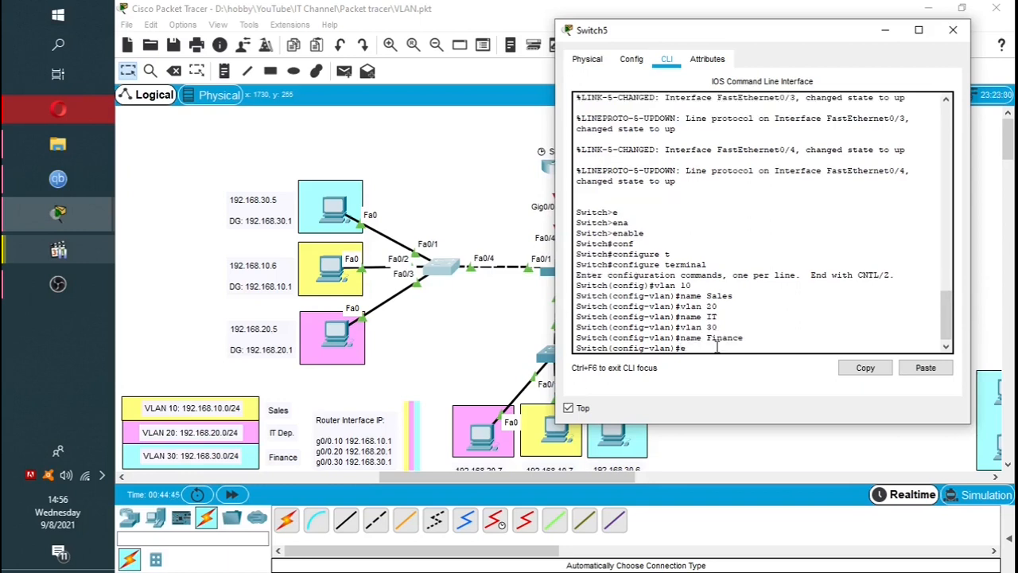
Leave VLAN configuration mode and display the VLAN summary with do sh vlan br
{"action": "type", "text": "exi"}
{"action": "key", "text": "Return"}
{"action": "type", "text": "do sh "}
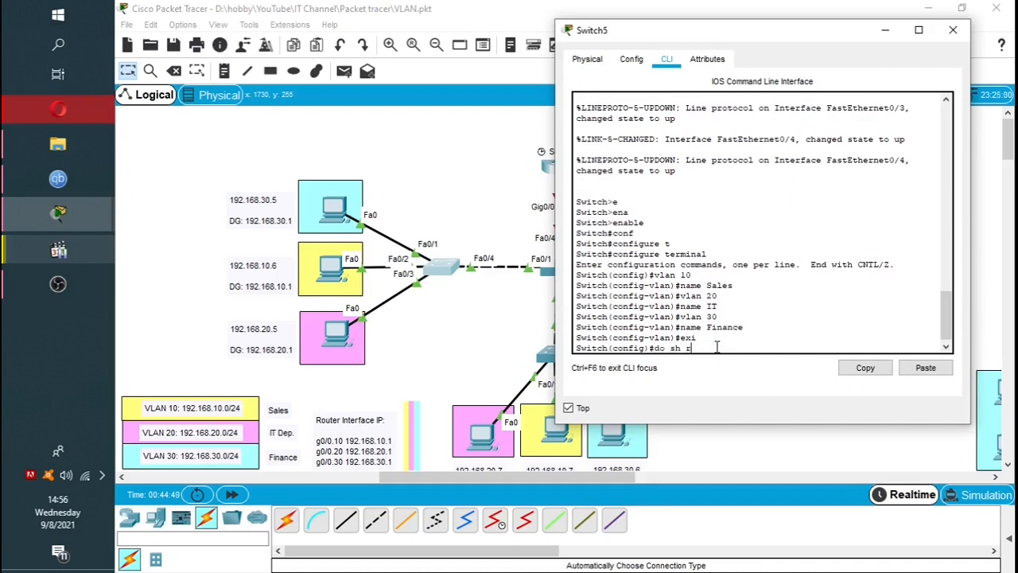
{"action": "type", "text": "vlan br"}
{"action": "key", "text": "Return"}
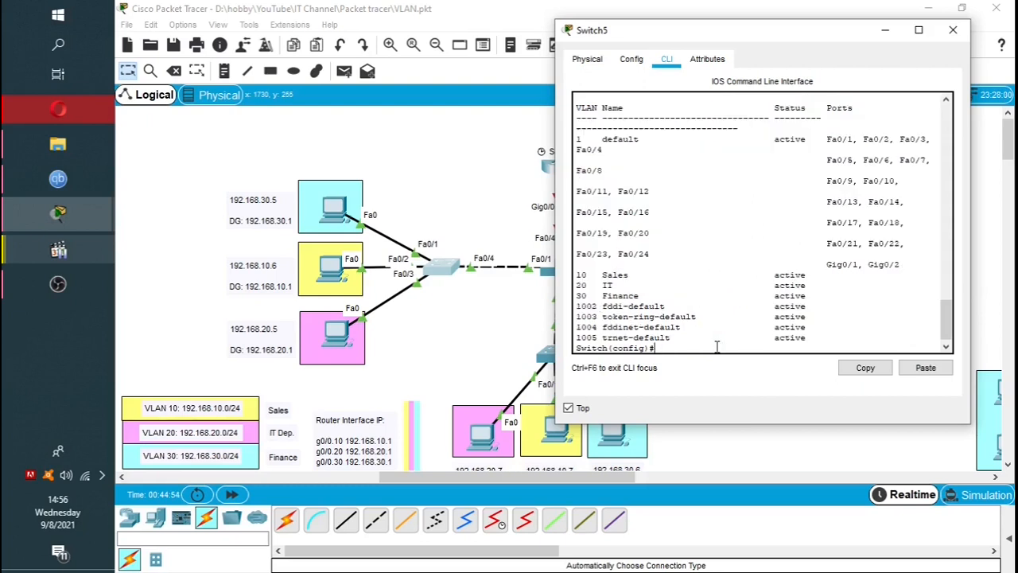
Examine the VLAN names and port assignments in the enlarged Switch5 window and compare them with the switch's physical ports
{"action": "left_click", "coordinate": [919, 30]}
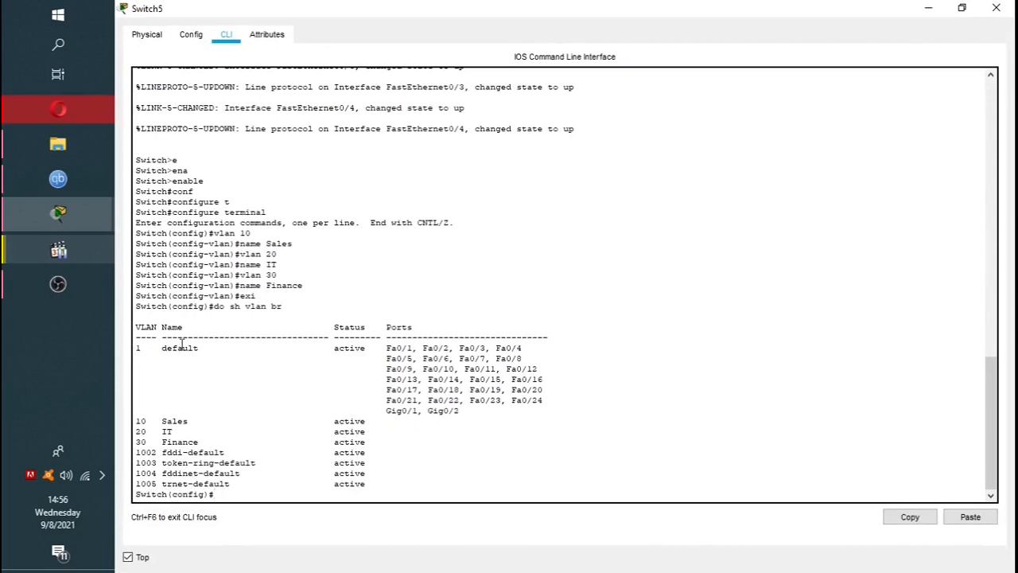
{"action": "left_click_drag", "start_coordinate": [136, 420], "coordinate": [362, 371]}
{"action": "left_click_drag", "start_coordinate": [160, 348], "coordinate": [241, 348]}
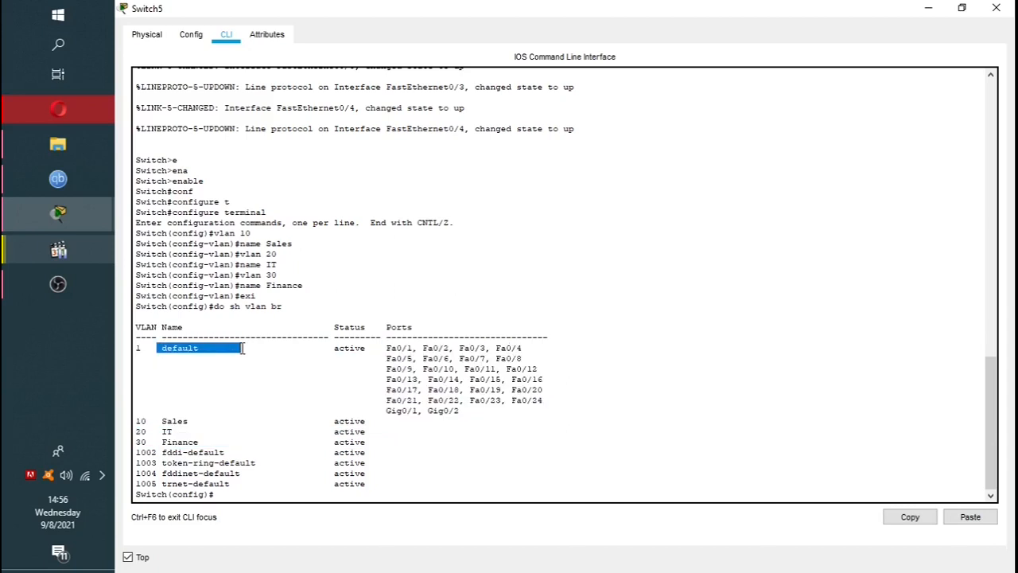
{"action": "left_click_drag", "start_coordinate": [150, 341], "coordinate": [549, 338]}
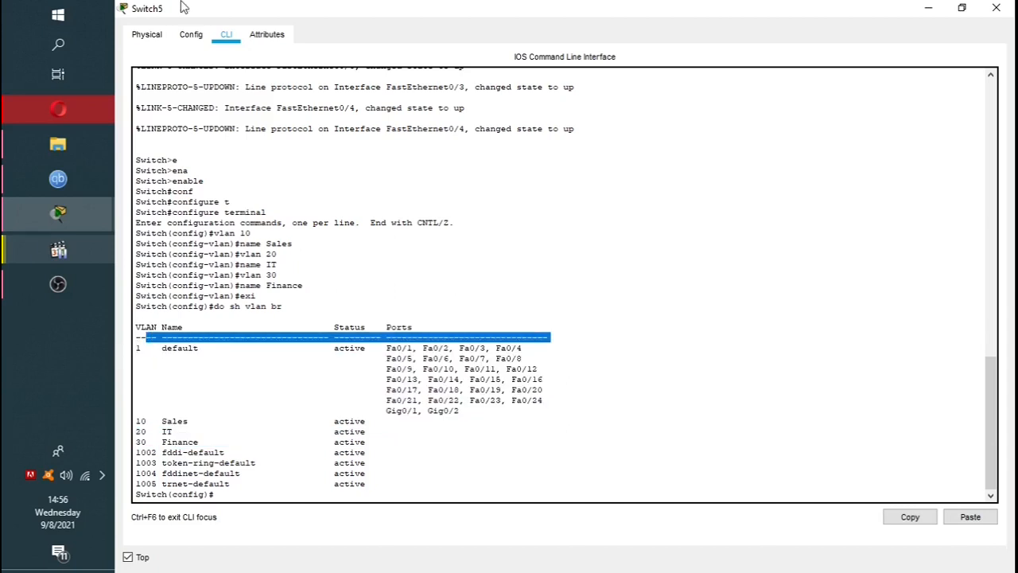
{"action": "left_click", "coordinate": [146, 34]}
{"action": "left_click", "coordinate": [332, 80]}
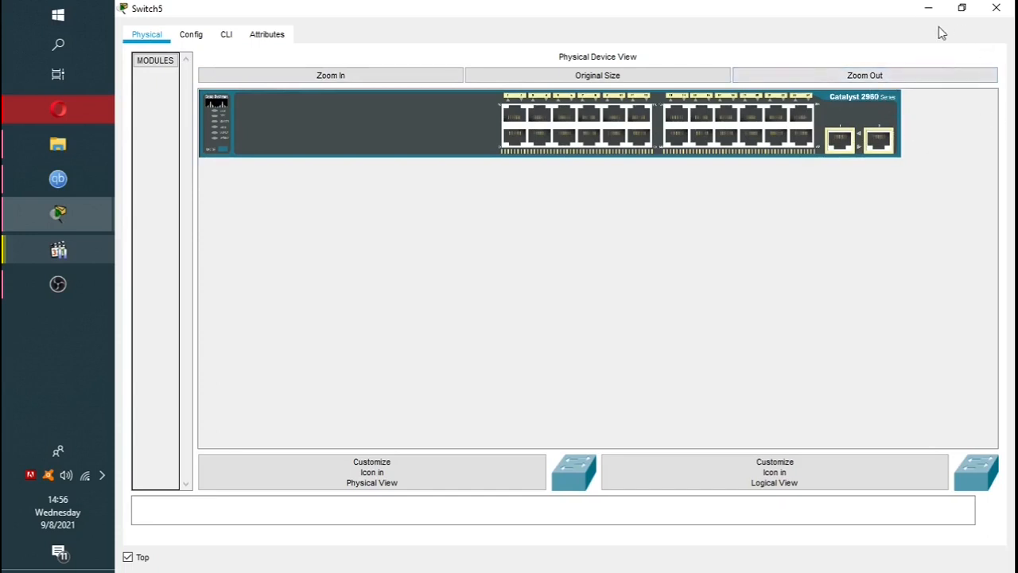
{"action": "left_click", "coordinate": [225, 35]}
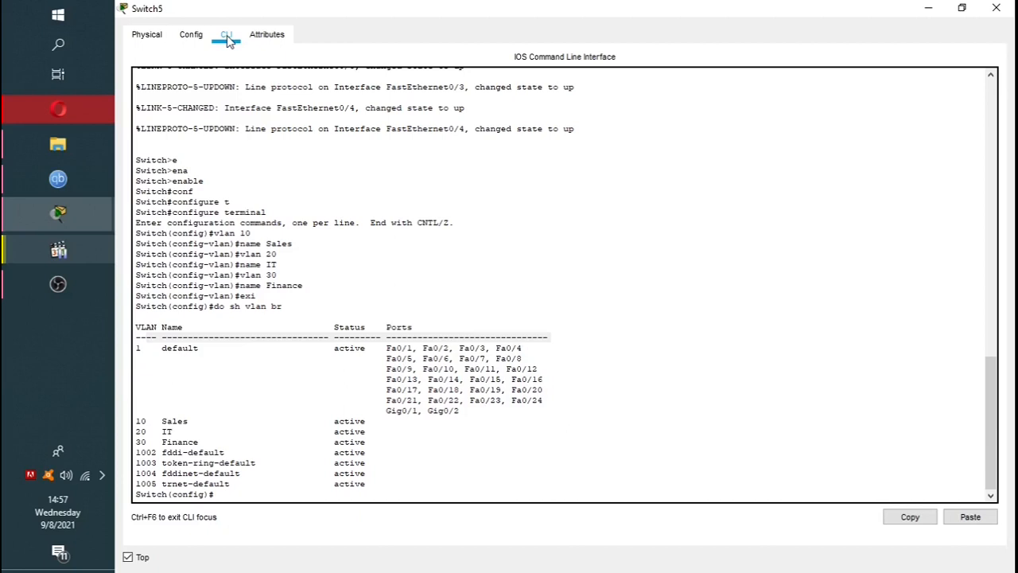
{"action": "double_click", "coordinate": [199, 348]}
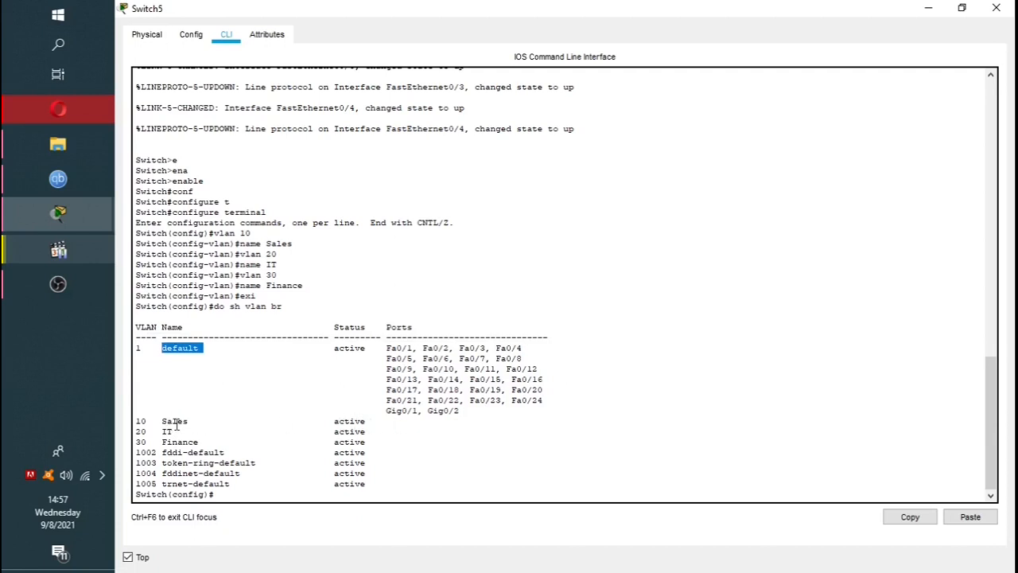
{"action": "left_click_drag", "start_coordinate": [163, 421], "coordinate": [240, 422]}
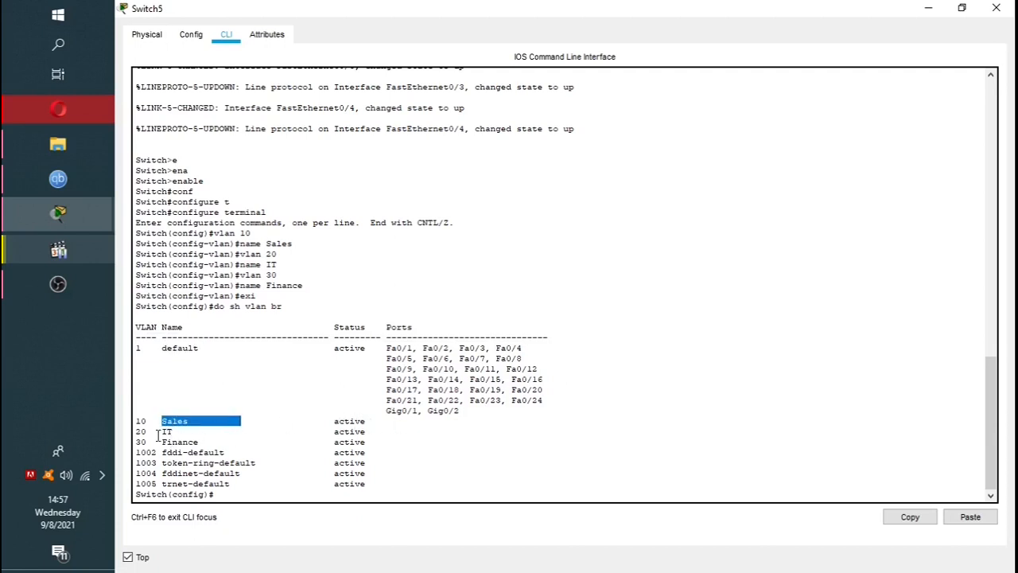
{"action": "left_click_drag", "start_coordinate": [157, 431], "coordinate": [188, 431]}
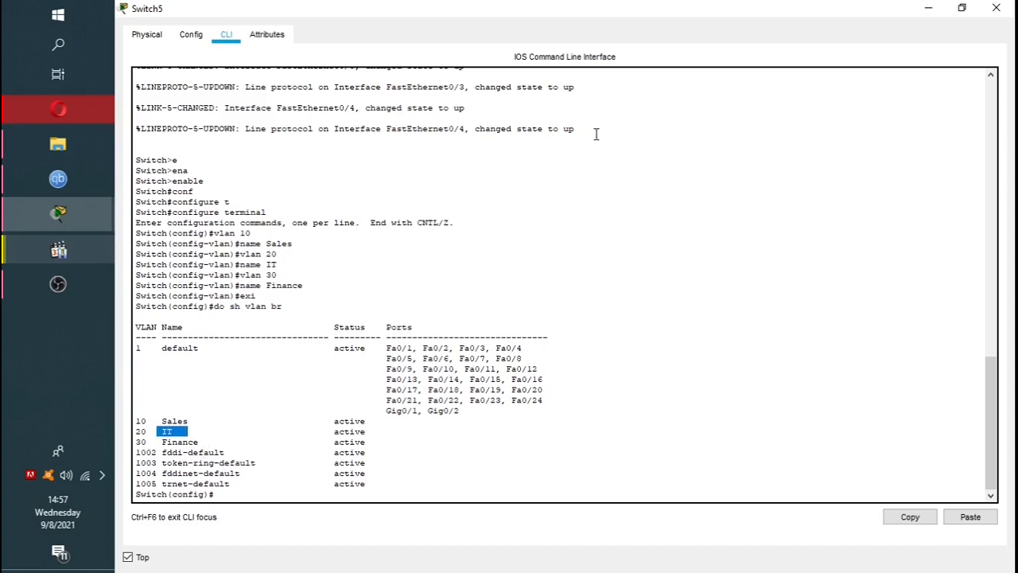
{"action": "left_click", "coordinate": [962, 8]}
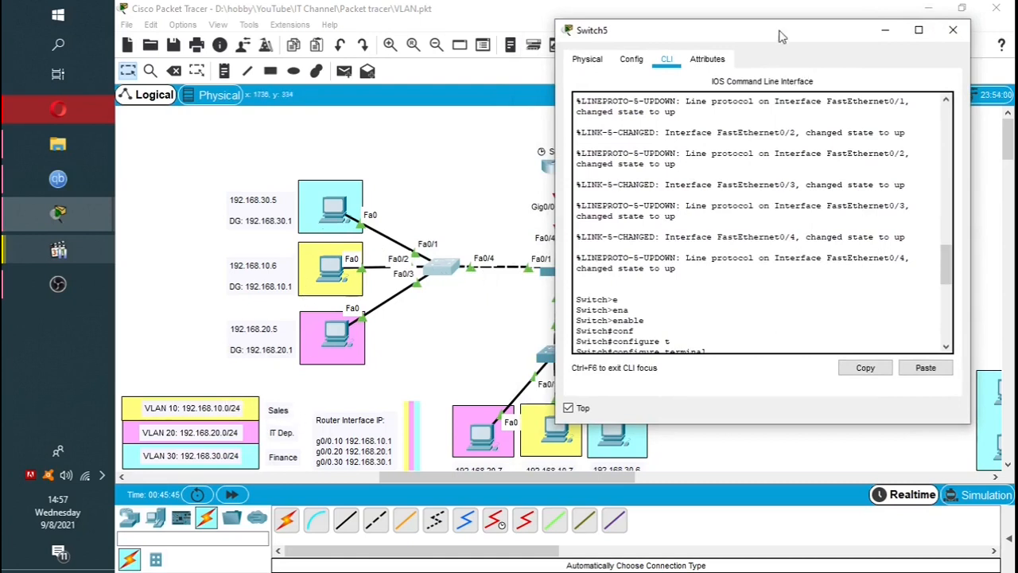
{"action": "left_click_drag", "start_coordinate": [946, 271], "coordinate": [948, 329]}
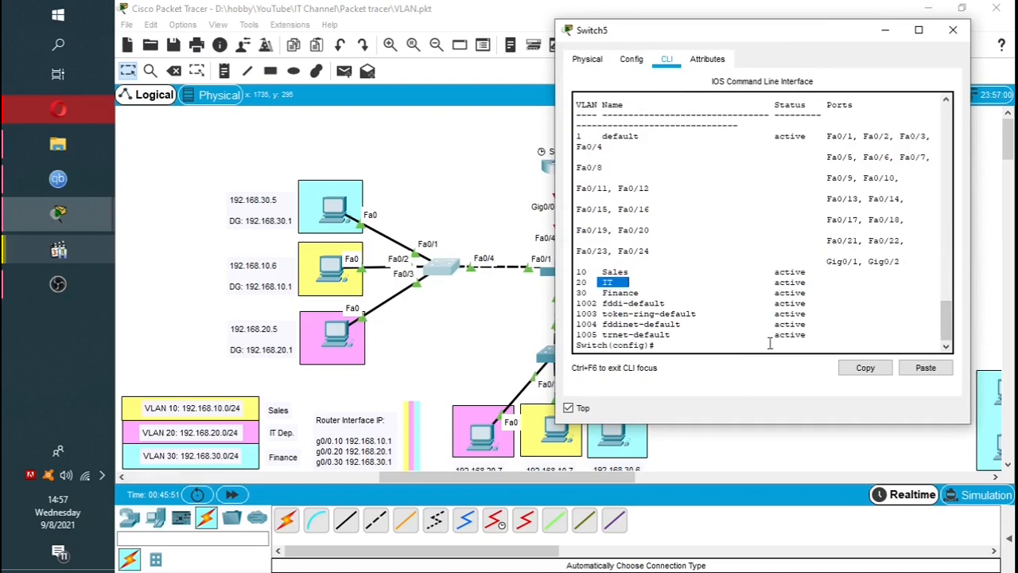
{"action": "left_click", "coordinate": [716, 346]}
{"action": "type", "text": "\\"}
{"action": "key", "text": "Return"}
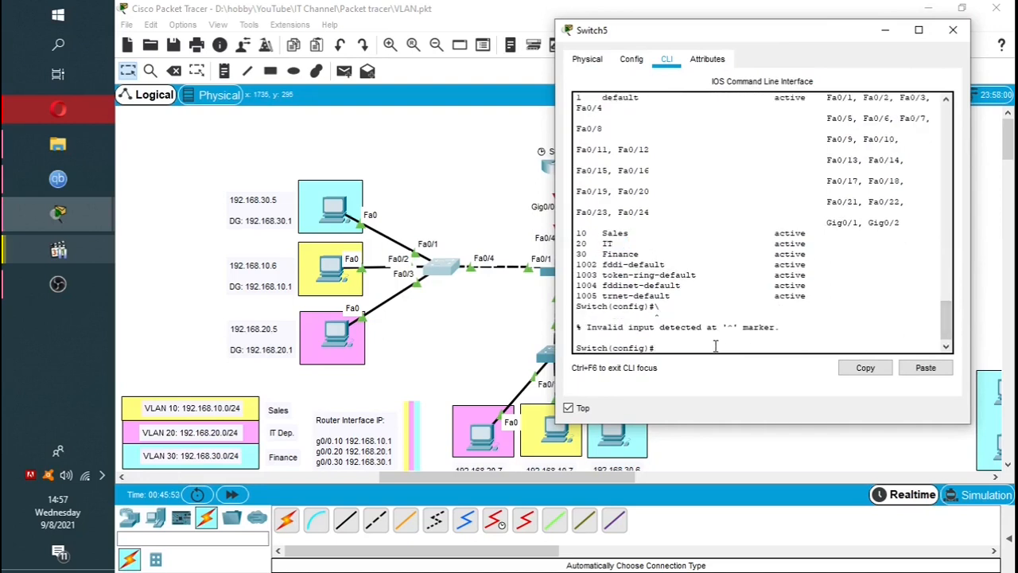
{"action": "key", "text": "Return"}
Enter interface configuration mode for Switch5's f0/1, the port leading to the cyan Finance host
{"action": "mouse_move", "coordinate": [334, 208]}
{"action": "left_mouse_down"}
{"action": "mouse_move", "coordinate": [433, 179]}
{"action": "mouse_move", "coordinate": [379, 204]}
{"action": "mouse_move", "coordinate": [364, 184]}
{"action": "mouse_move", "coordinate": [329, 213]}
{"action": "left_mouse_up"}
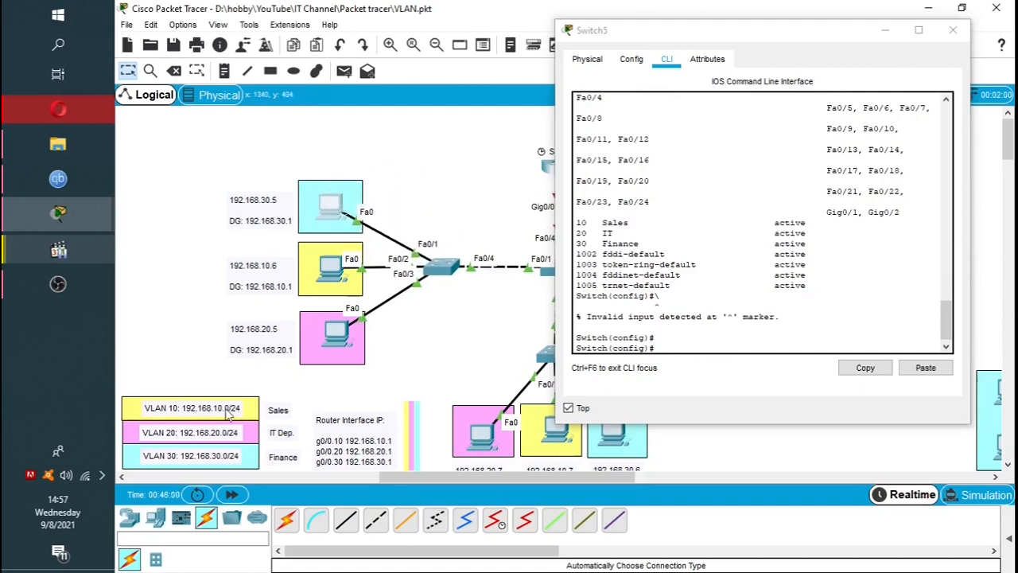
{"action": "left_click", "coordinate": [669, 346]}
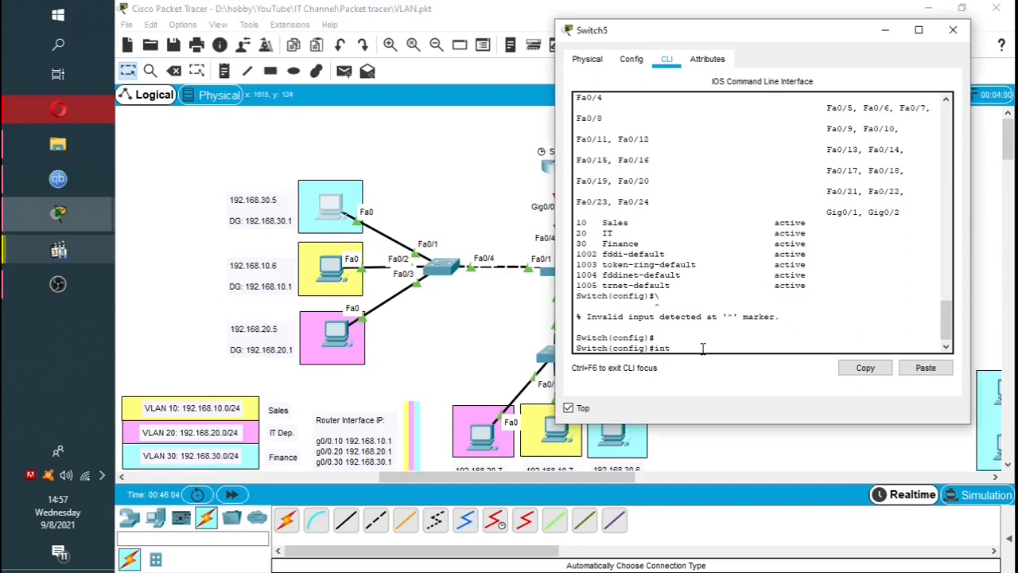
{"action": "type", "text": "int f0/1"}
{"action": "key", "text": "Return"}
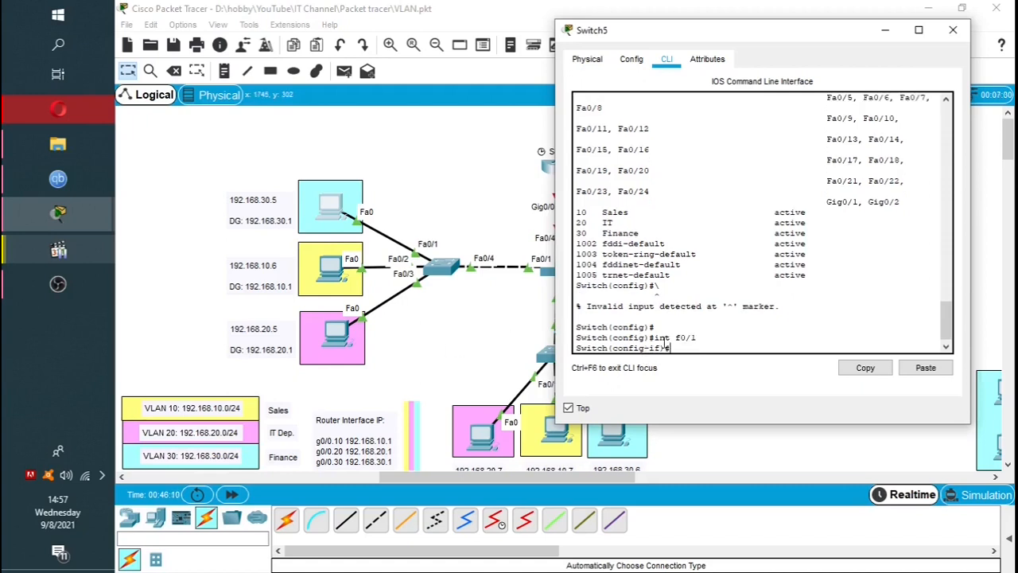
{"action": "left_click_drag", "start_coordinate": [661, 348], "coordinate": [613, 347]}
{"action": "left_click", "coordinate": [679, 349]}
Set Switch5's f0/1 to access mode with switchport mode access
{"action": "type", "text": "sw"}
{"action": "key", "text": "Tab"}
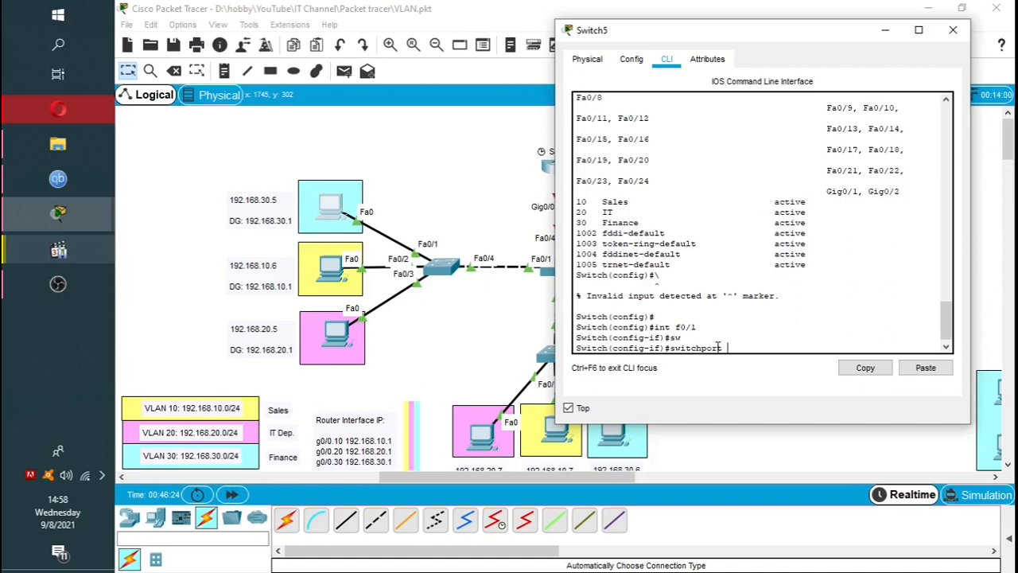
{"action": "type", "text": "mod"}
{"action": "key", "text": "Tab"}
{"action": "type", "text": "acc"}
{"action": "key", "text": "Tab"}
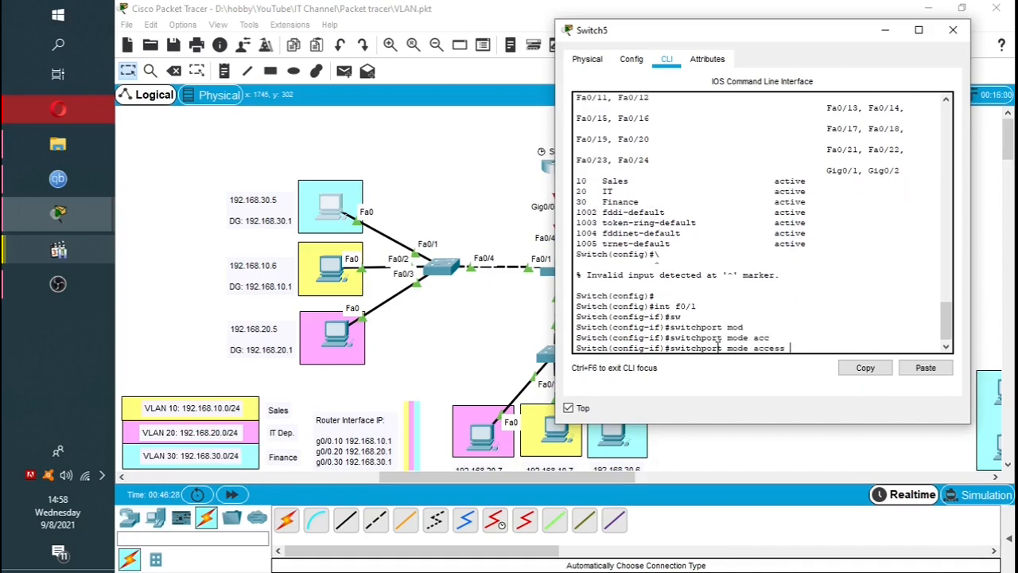
{"action": "key", "text": "Return"}
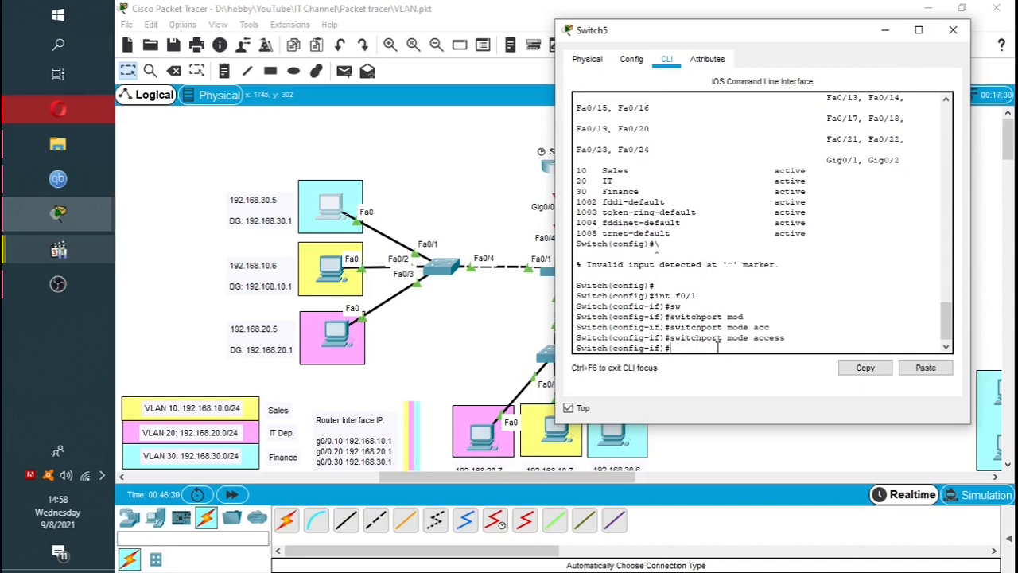
Assign Switch5's f0/1 to VLAN 30 with switchport access vlan 30
{"action": "type", "text": "sw"}
{"action": "key", "text": "Tab"}
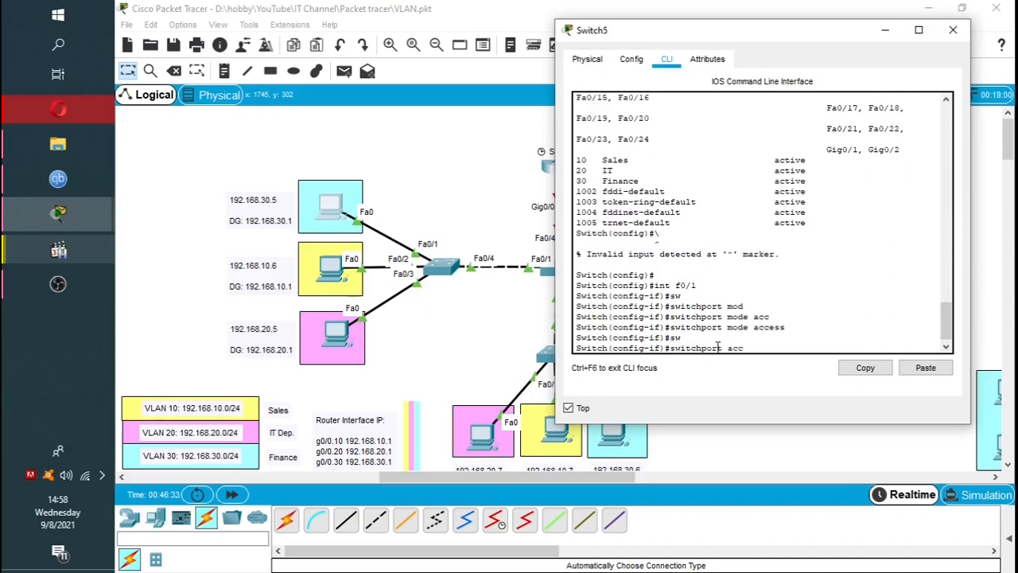
{"action": "type", "text": "acc"}
{"action": "key", "text": "Tab"}
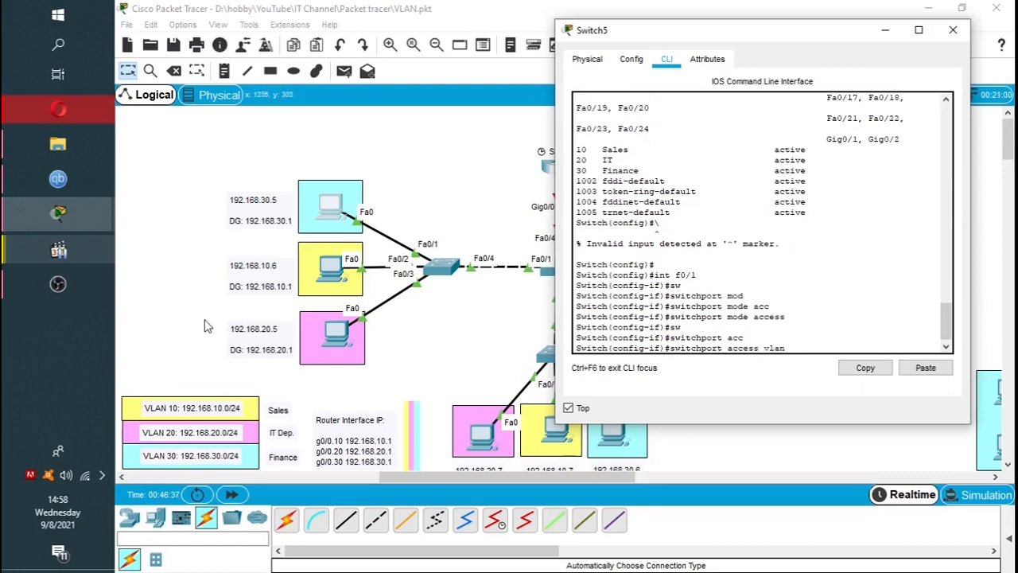
{"action": "type", "text": "vlan 30"}
{"action": "key", "text": "Return"}
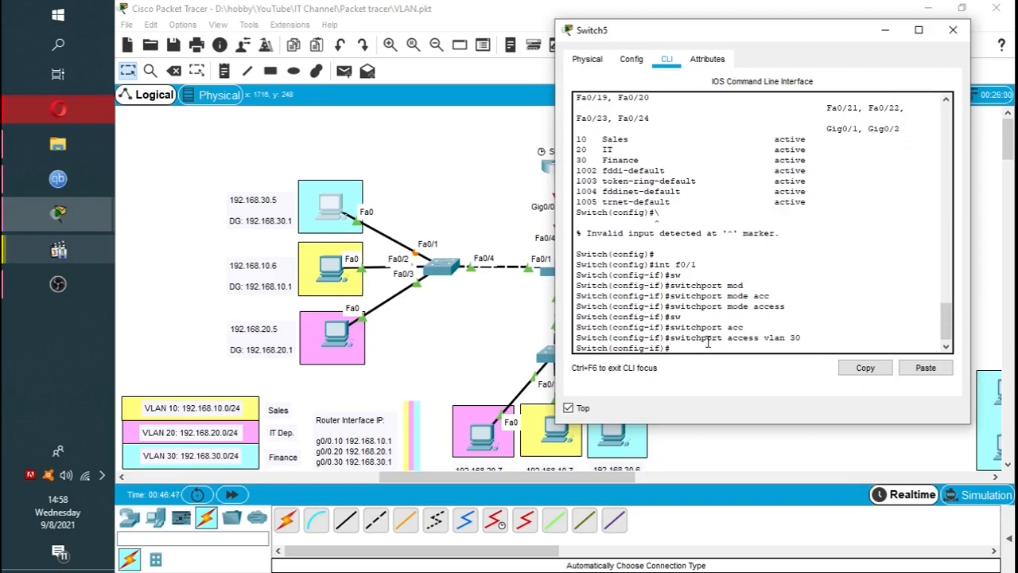
Display the VLAN summary again with do sh vlan br and examine the Finance port assignment in the enlarged Switch5 window
{"action": "key", "text": "Up"}
{"action": "key", "text": "Up"}
{"action": "key", "text": "Up"}
{"action": "key", "text": "Up"}
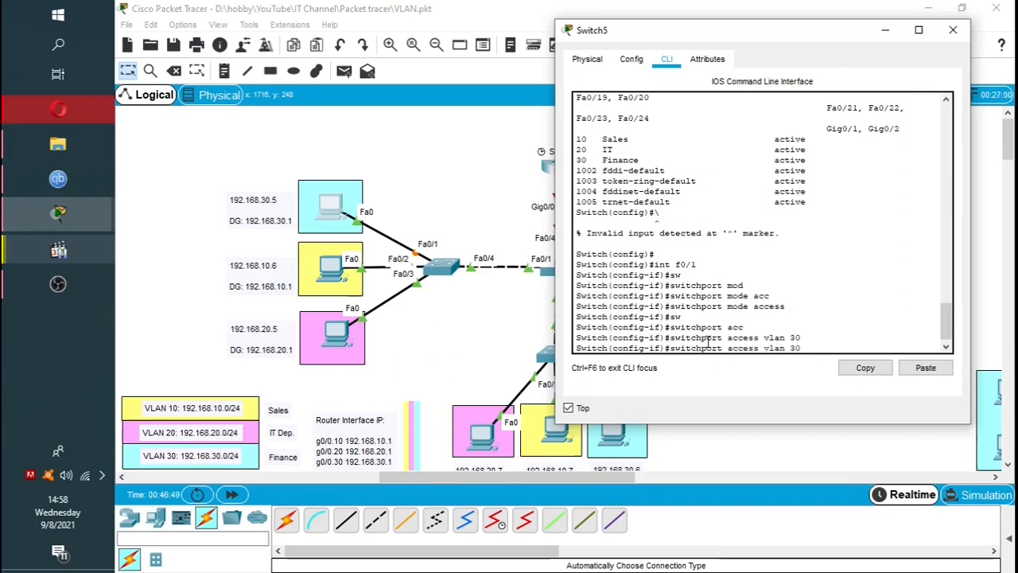
{"action": "key", "text": "Up"}
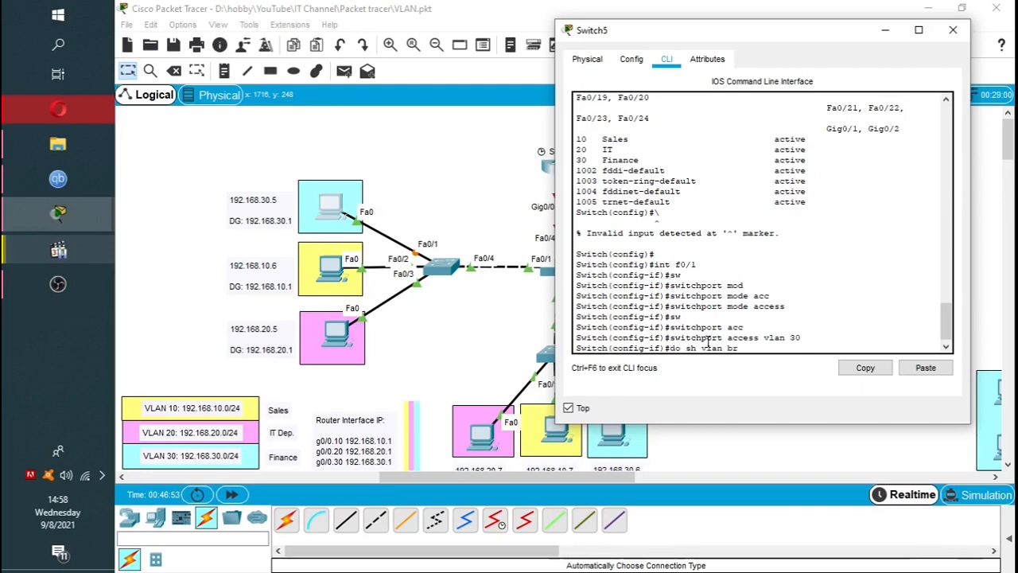
{"action": "key", "text": "Return"}
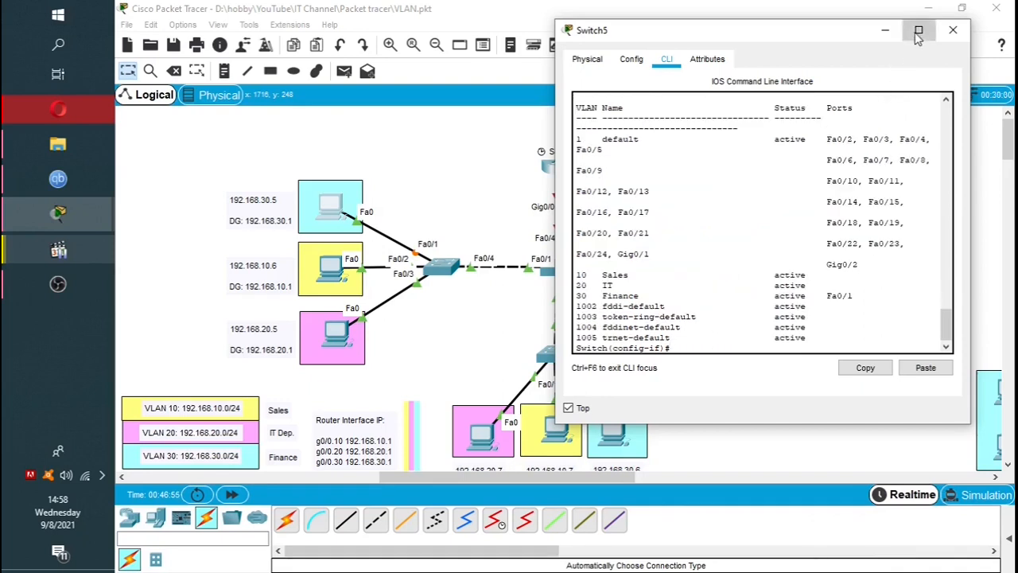
{"action": "left_click", "coordinate": [918, 30]}
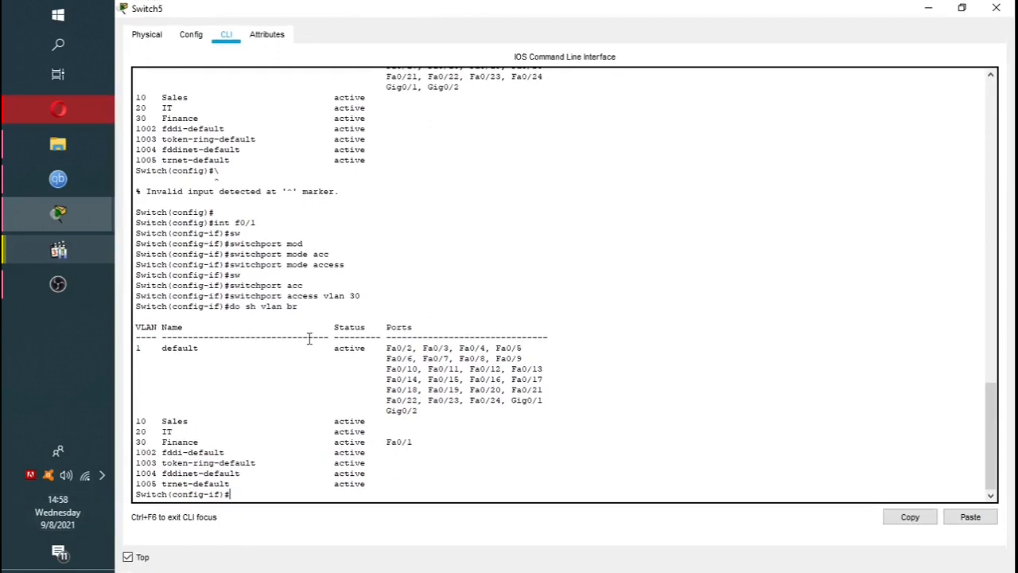
{"action": "left_click_drag", "start_coordinate": [414, 442], "coordinate": [379, 442]}
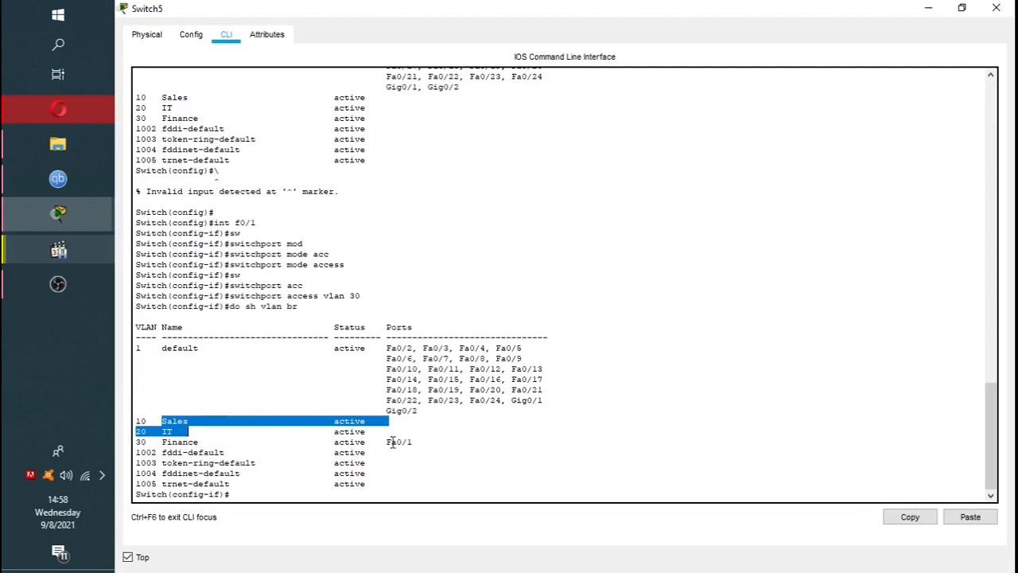
{"action": "left_click", "coordinate": [928, 10]}
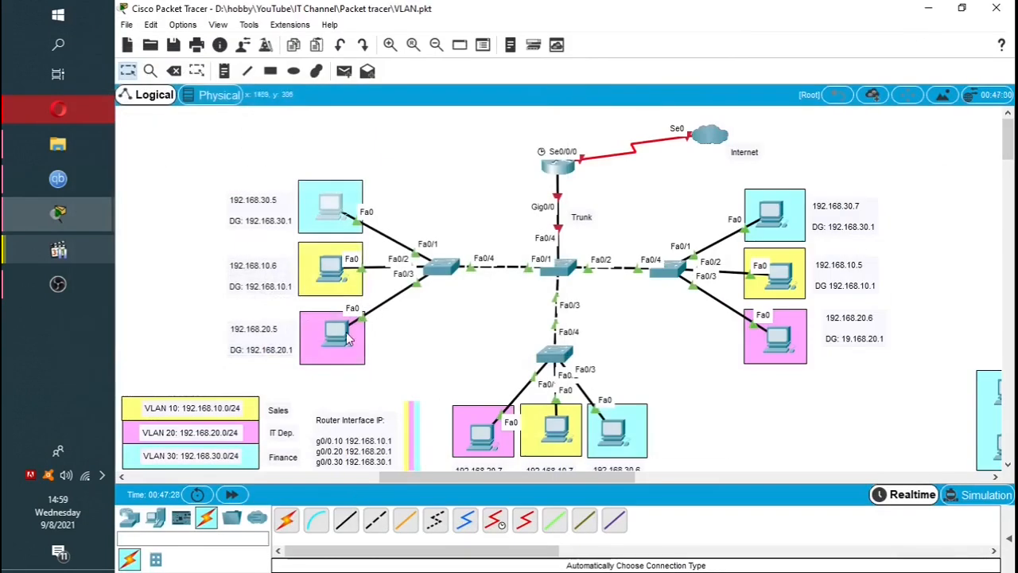
Reopen Switch5's command line and bring up a fresh interface configuration prompt at the end of the output
{"action": "left_click", "coordinate": [441, 270]}
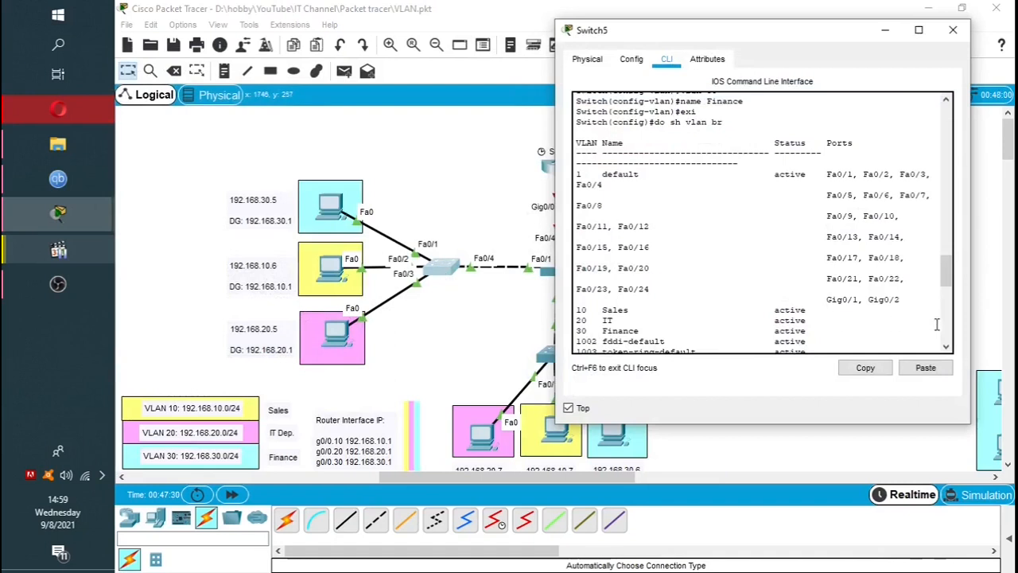
{"action": "left_click_drag", "start_coordinate": [952, 280], "coordinate": [955, 355]}
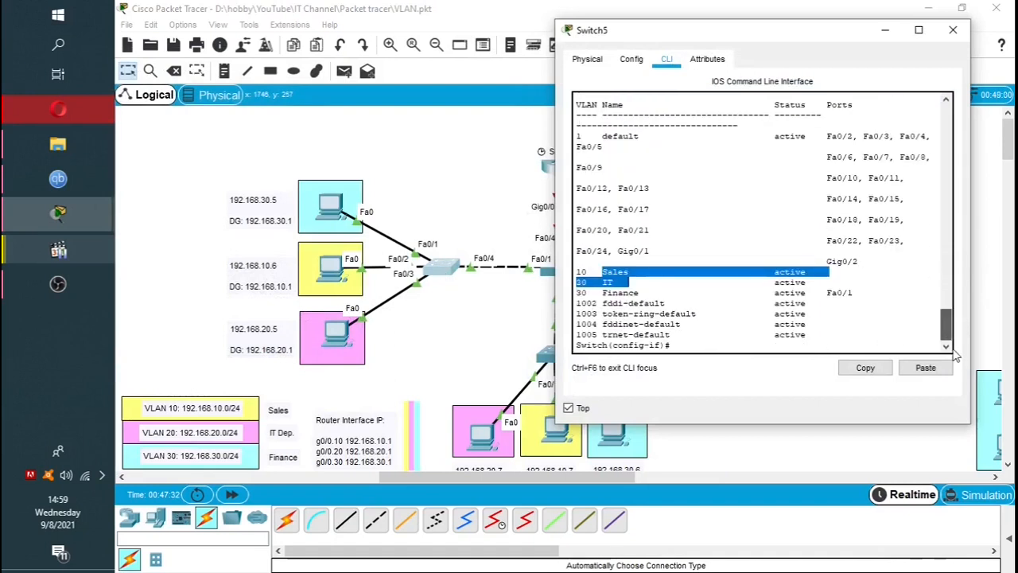
{"action": "left_click", "coordinate": [766, 352]}
{"action": "key", "text": "Return"}
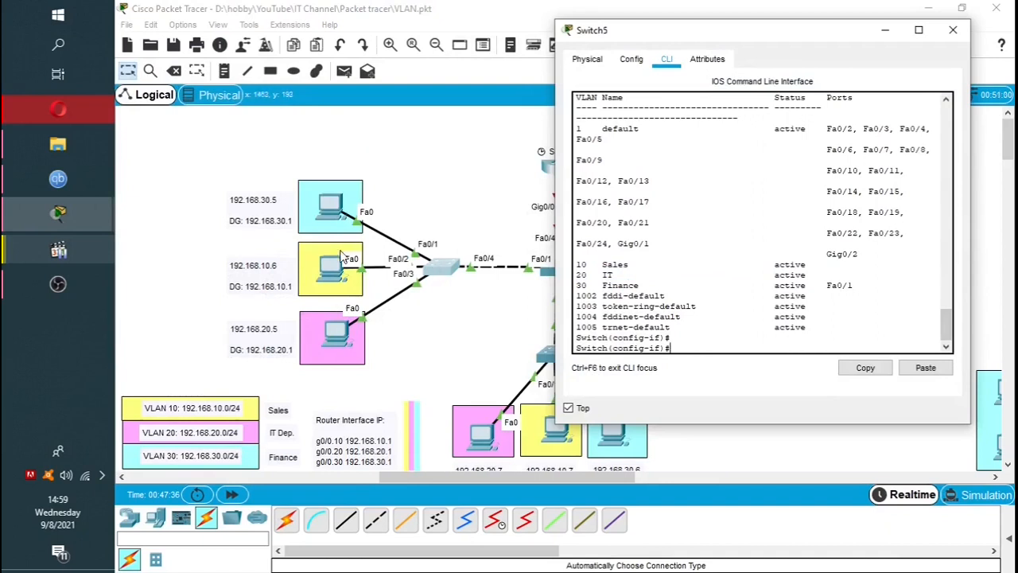
{"action": "mouse_move", "coordinate": [333, 271]}
{"action": "left_mouse_down"}
{"action": "mouse_move", "coordinate": [362, 185]}
{"action": "mouse_move", "coordinate": [371, 189]}
{"action": "mouse_move", "coordinate": [342, 274]}
{"action": "left_mouse_up"}
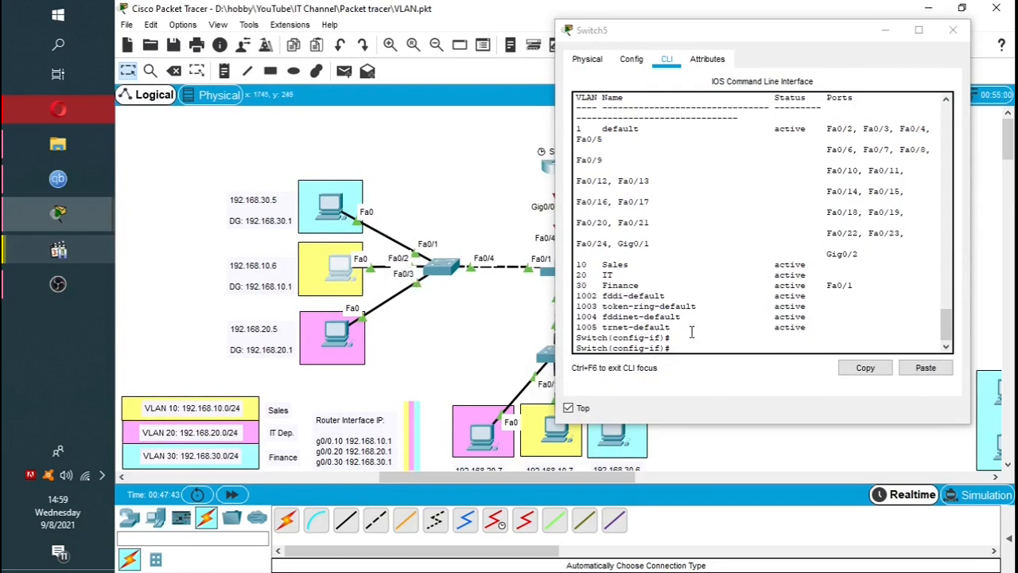
Enter interface configuration for Switch5's f0/2, the yellow Sales host's port, and set it to access mode
{"action": "left_click", "coordinate": [676, 347]}
{"action": "type", "text": "int f0/2"}
{"action": "key", "text": "Return"}
{"action": "type", "text": "sw"}
{"action": "key", "text": "Tab"}
{"action": "type", "text": "mode ac"}
{"action": "key", "text": "Tab"}
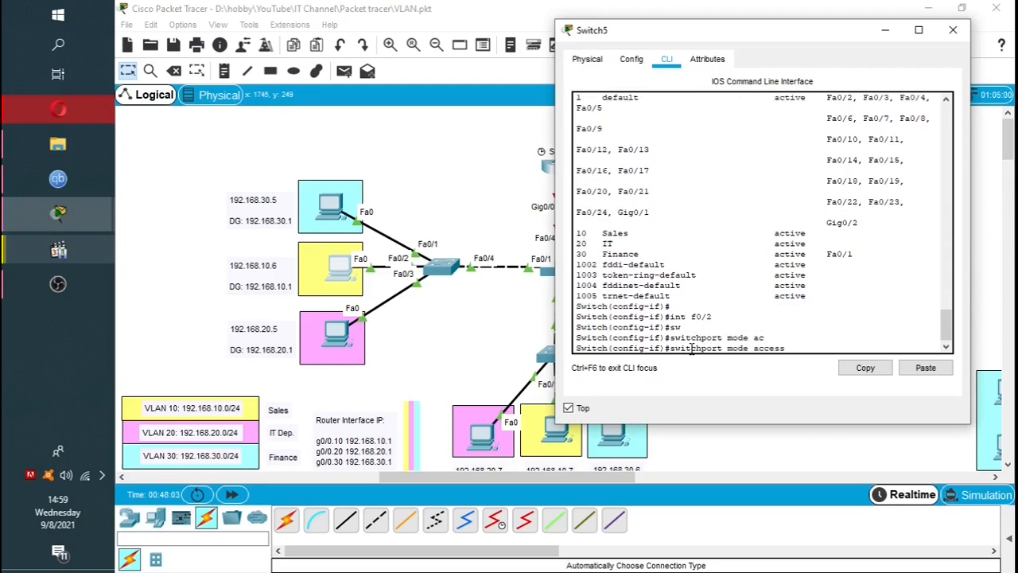
{"action": "key", "text": "Return"}
Assign Switch5's f0/2 to VLAN 10 with switchport access vlan 10
{"action": "type", "text": "sw"}
{"action": "key", "text": "Tab"}
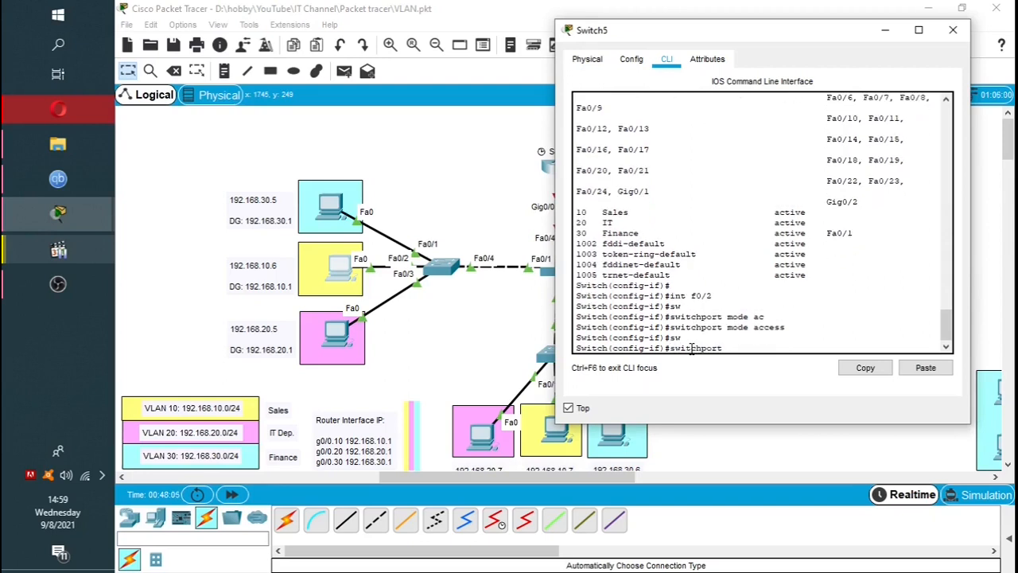
{"action": "type", "text": "acc"}
{"action": "key", "text": "Tab"}
{"action": "type", "text": "vlan 10"}
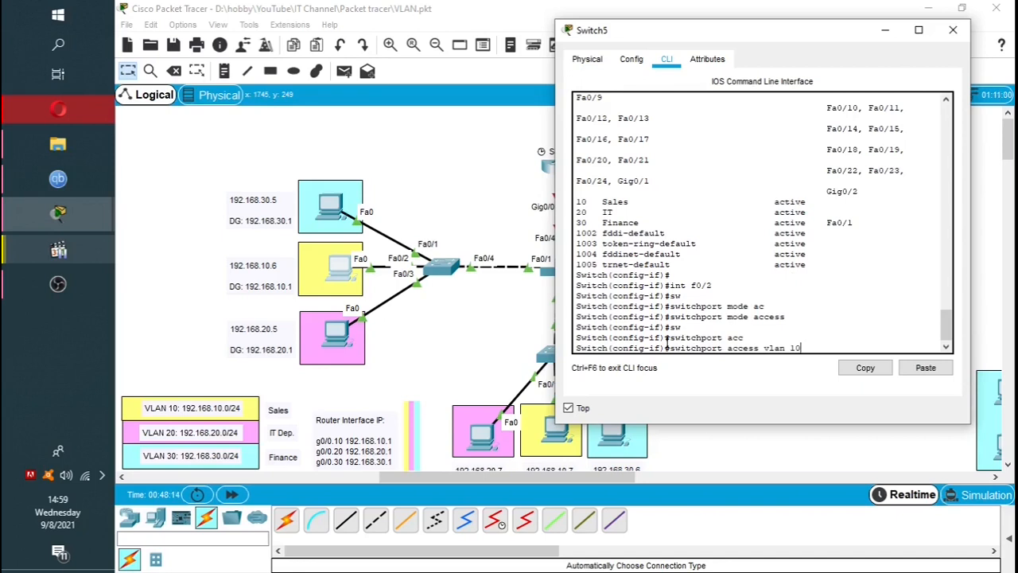
{"action": "key", "text": "Return"}
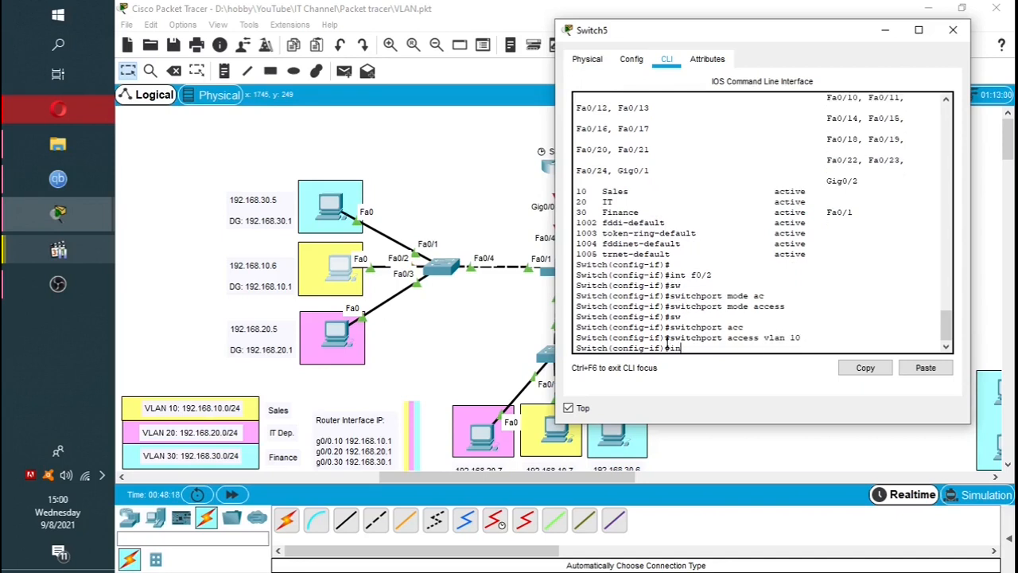
Enter interface configuration for Switch5's f0/3, the pink IT host's port, and set it to access mode
{"action": "type", "text": "int f0/3"}
{"action": "key", "text": "Return"}
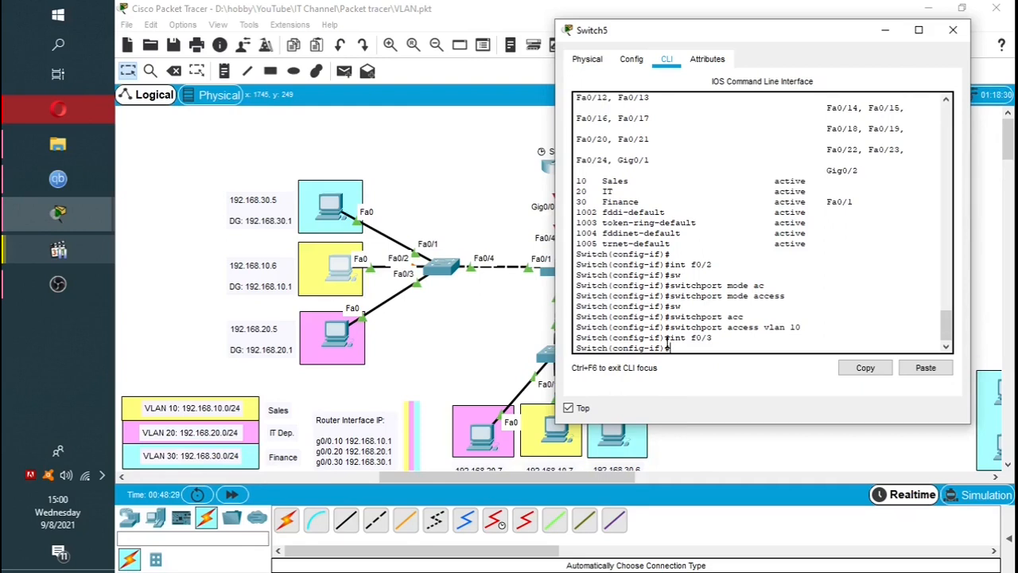
{"action": "type", "text": "sw"}
{"action": "key", "text": "Tab"}
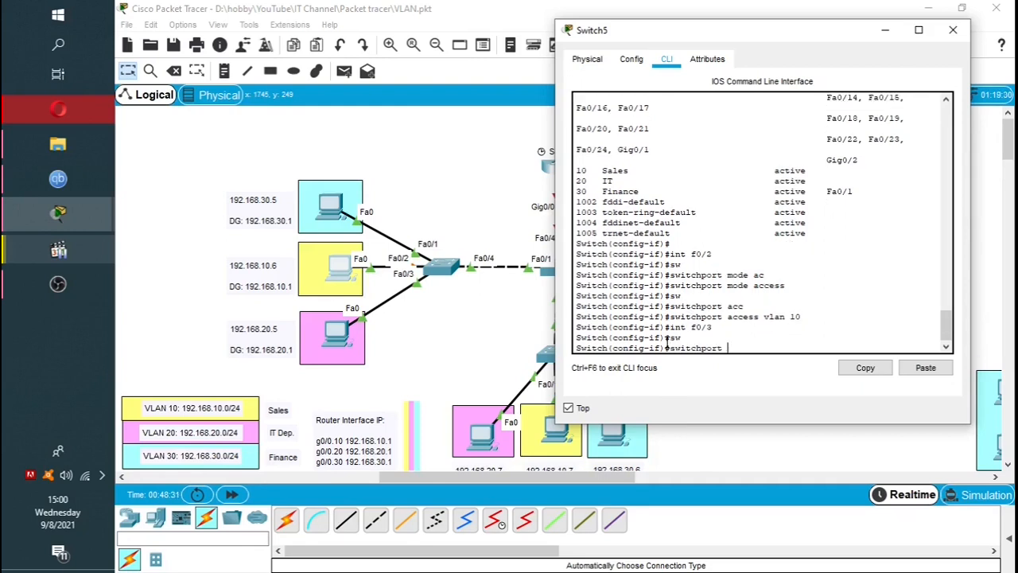
{"action": "type", "text": "mode ac"}
{"action": "key", "text": "Tab"}
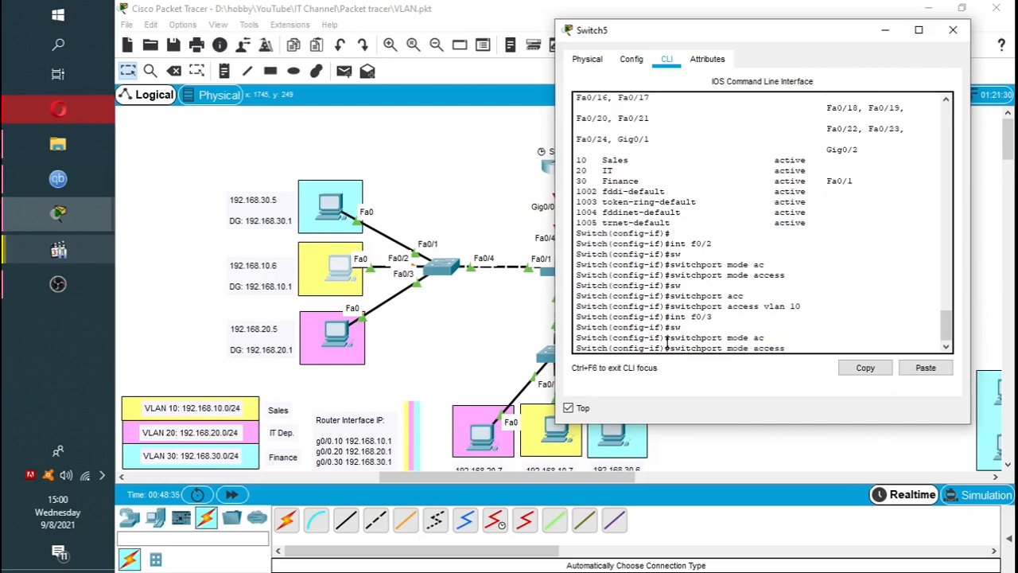
{"action": "key", "text": "Return"}
Assign Switch5's f0/3 to VLAN 20 with switchport access vlan 20
{"action": "type", "text": "sw"}
{"action": "key", "text": "Tab"}
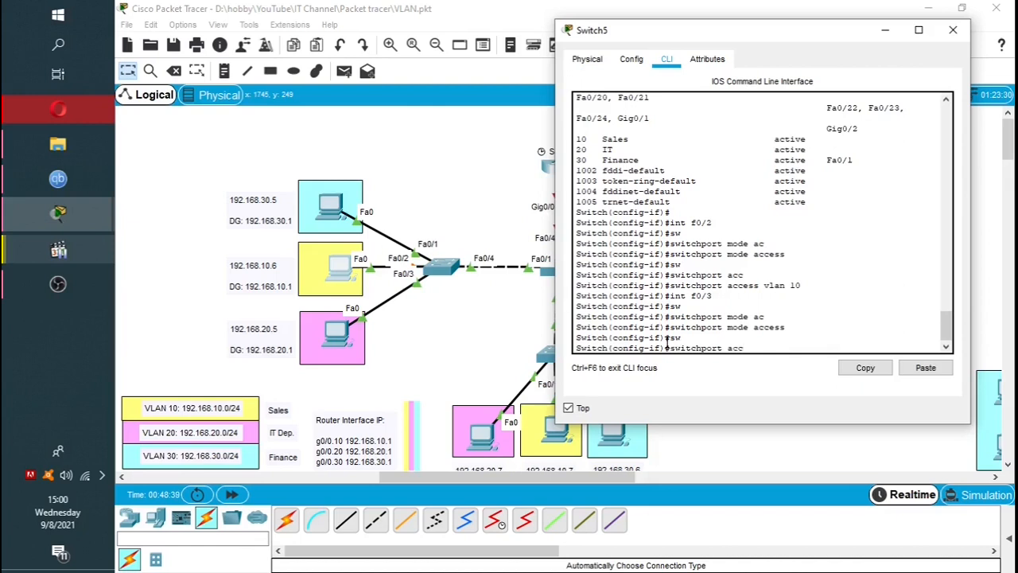
{"action": "type", "text": "acc"}
{"action": "key", "text": "Tab"}
{"action": "type", "text": "vla"}
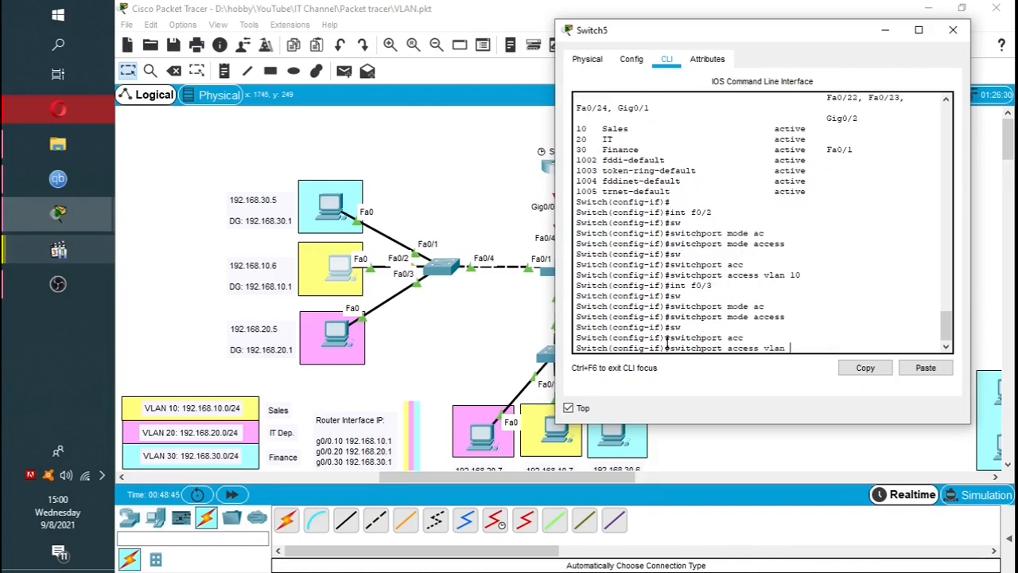
{"action": "type", "text": "n 20"}
{"action": "key", "text": "Return"}
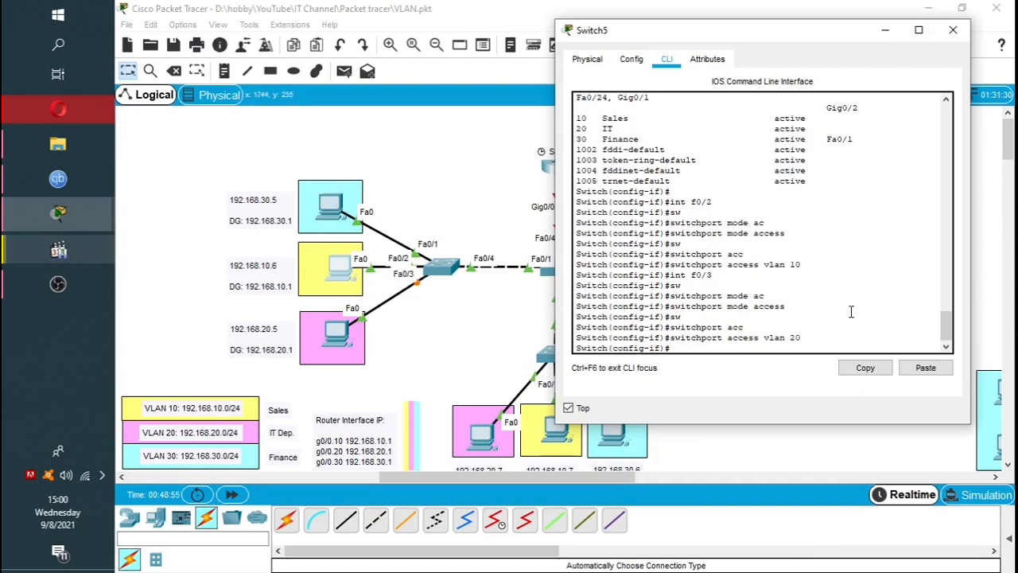
Run do sh vlan br on Switch5 and check the ports listed for VLANs 10, 20, 30 and the default VLAN
{"action": "key", "text": "Return"}
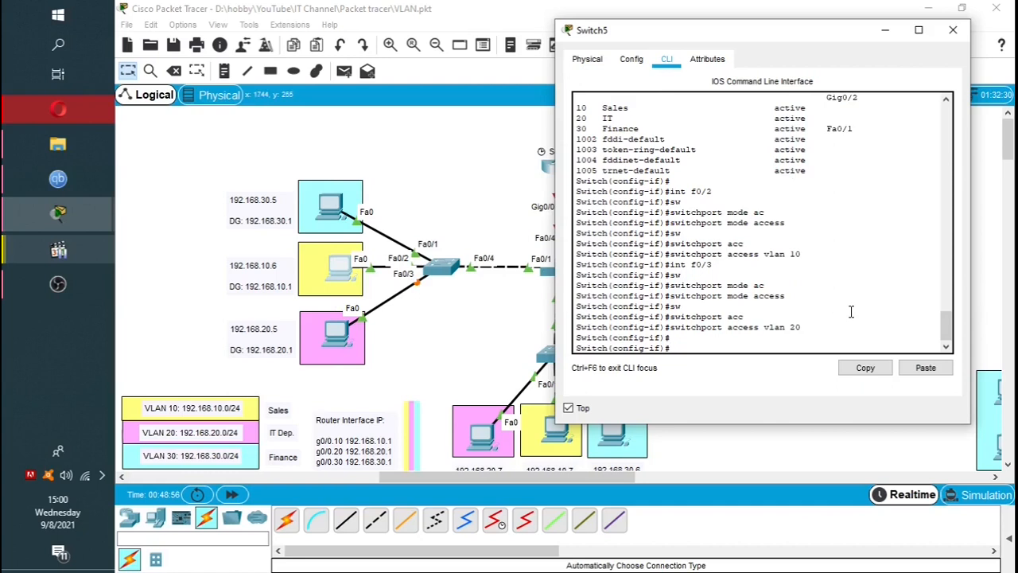
{"action": "type", "text": "do sh r"}
{"action": "key", "text": "BackSpace"}
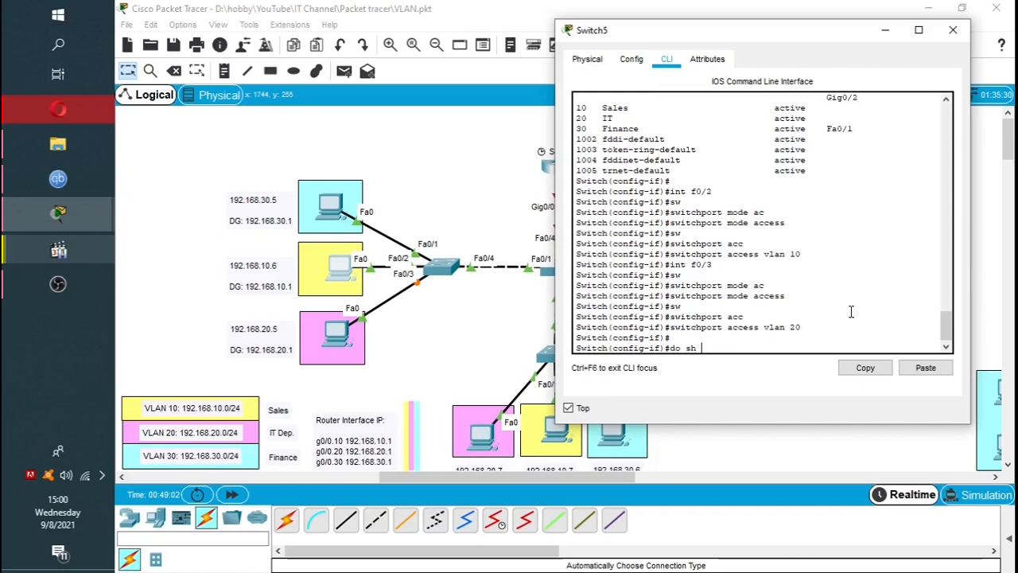
{"action": "type", "text": "vlan br"}
{"action": "key", "text": "Return"}
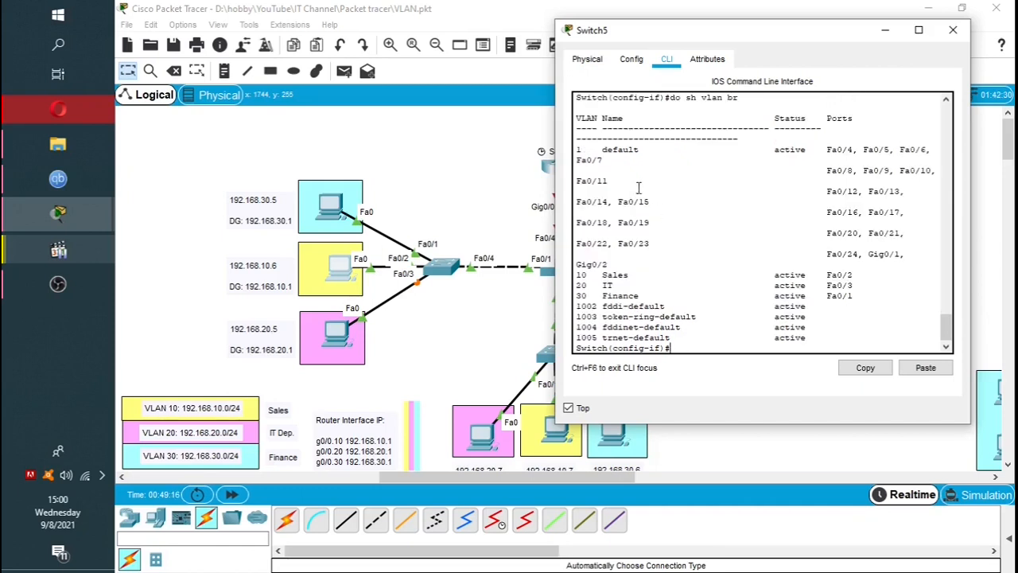
{"action": "left_click", "coordinate": [919, 30]}
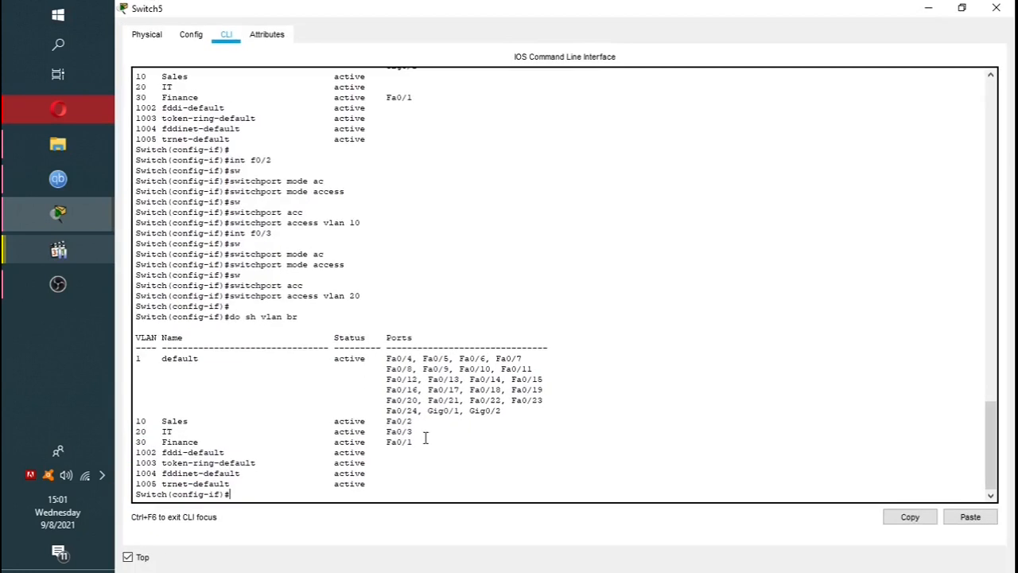
{"action": "left_click_drag", "start_coordinate": [422, 441], "coordinate": [136, 422]}
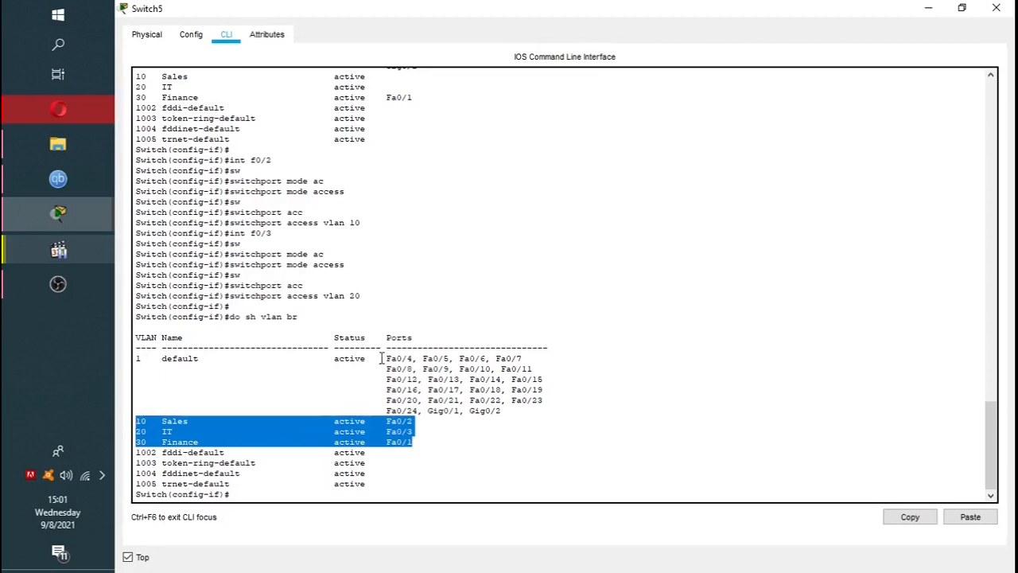
{"action": "left_click_drag", "start_coordinate": [389, 357], "coordinate": [459, 410]}
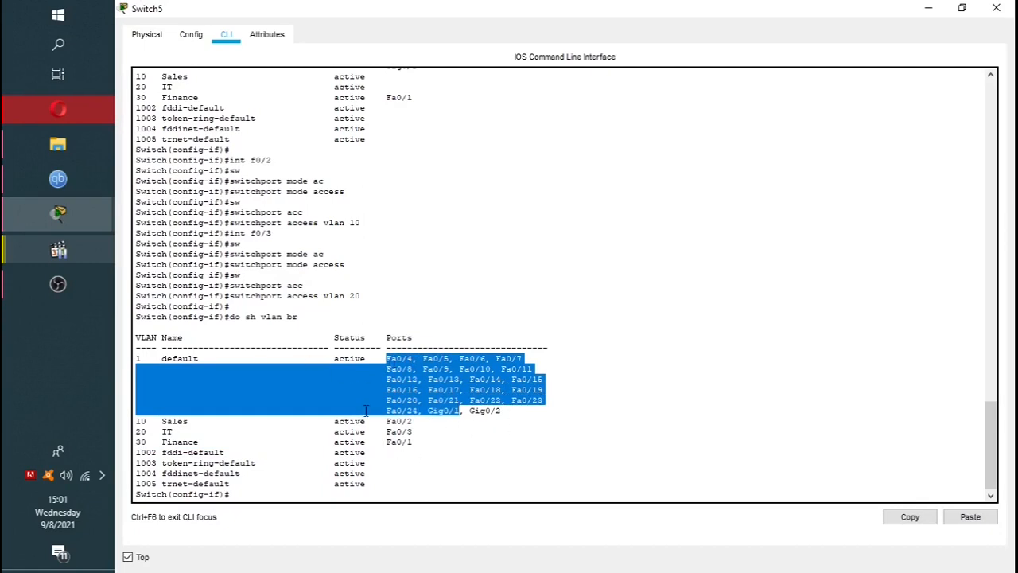
{"action": "left_click", "coordinate": [387, 473]}
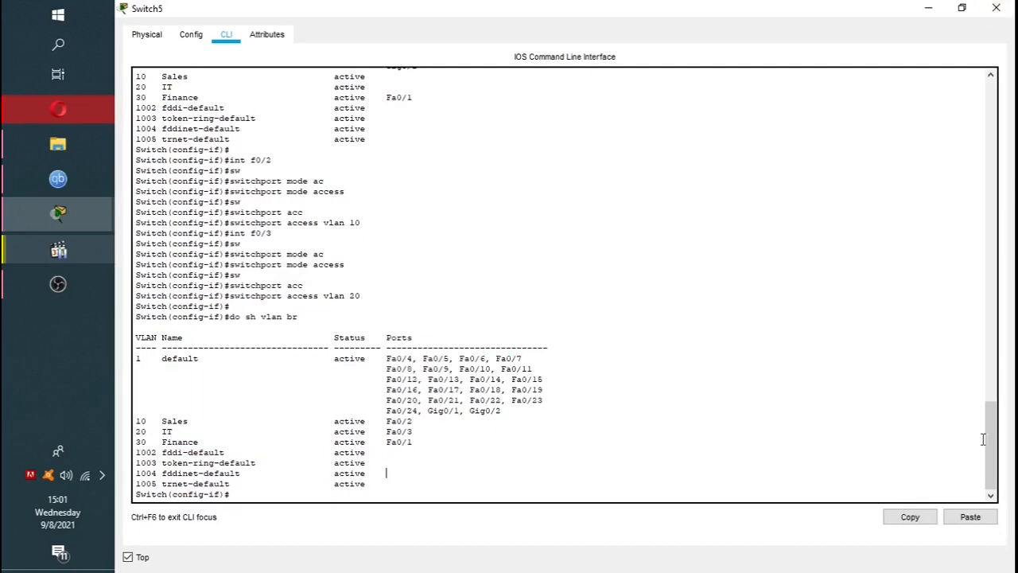
Close the Switch5 window and open the command line of Switch4, the switch below the central one
{"action": "left_click", "coordinate": [997, 8]}
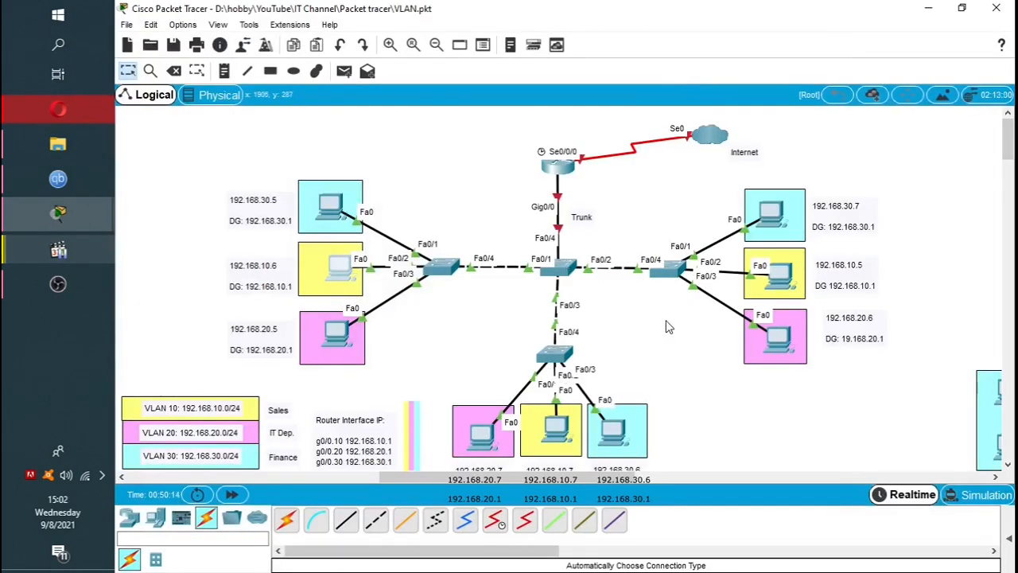
{"action": "left_click", "coordinate": [559, 362]}
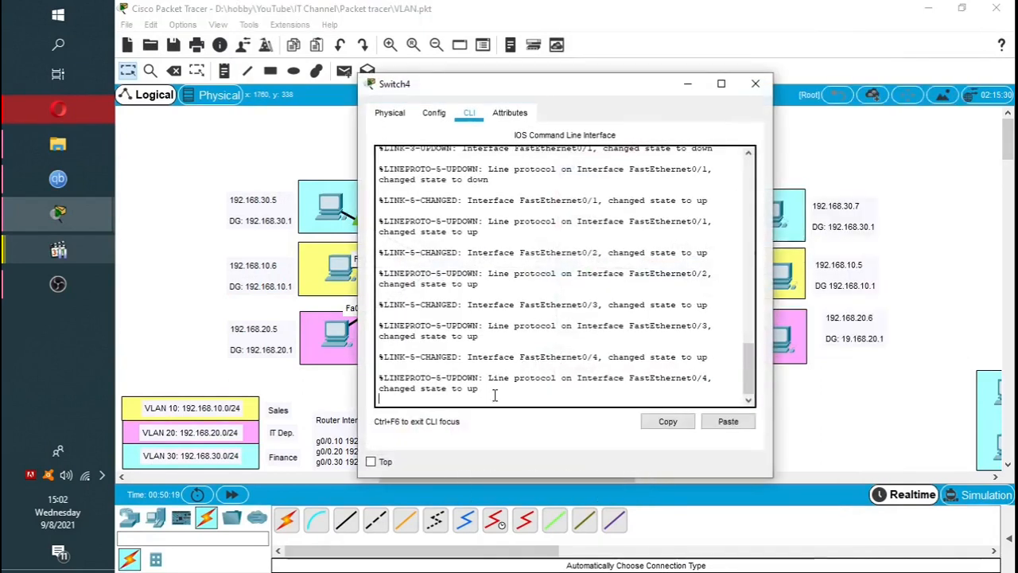
Enter privileged and global configuration mode on Switch4 with en and conf t, and move its window aside to uncover the topology
{"action": "key", "text": "Return"}
{"action": "type", "text": "n"}
{"action": "key", "text": "Return"}
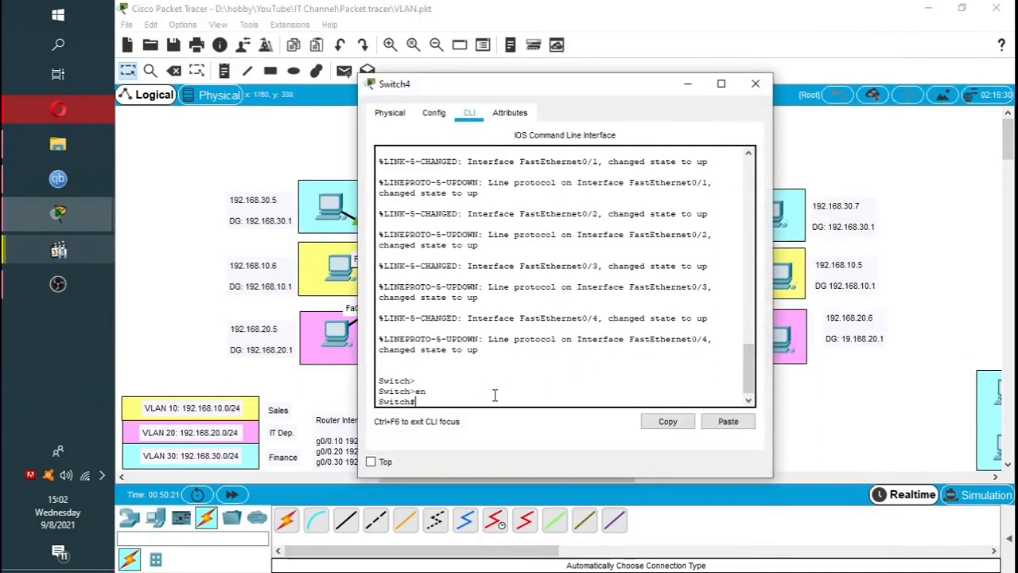
{"action": "type", "text": "conf"}
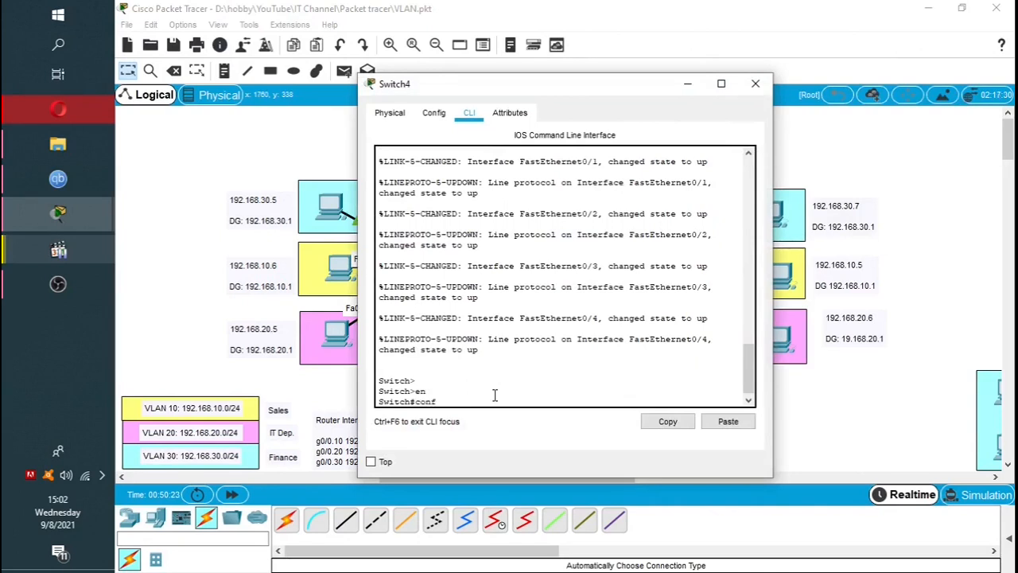
{"action": "type", "text": " t"}
{"action": "key", "text": "Return"}
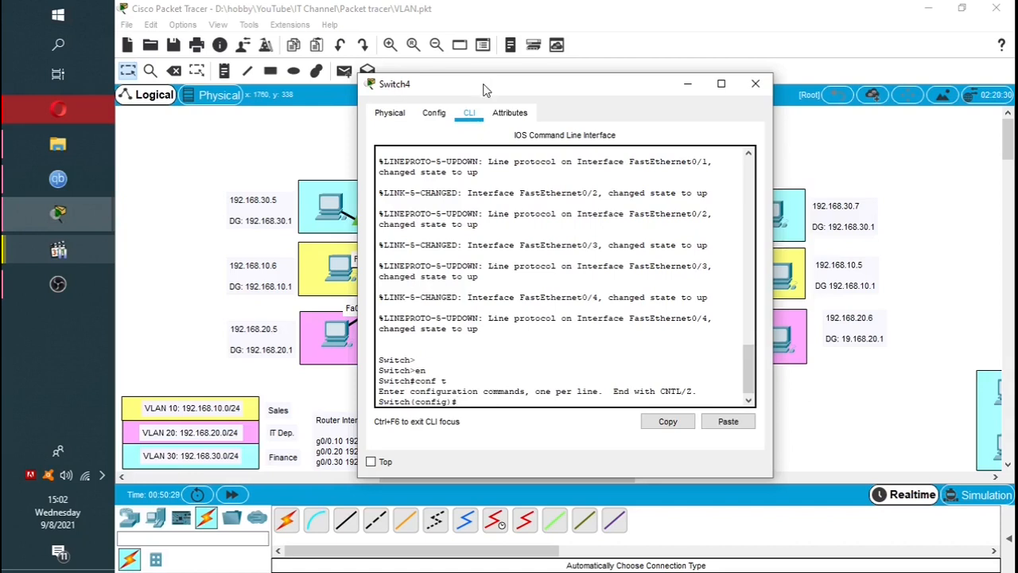
{"action": "left_click_drag", "start_coordinate": [484, 85], "coordinate": [768, 89]}
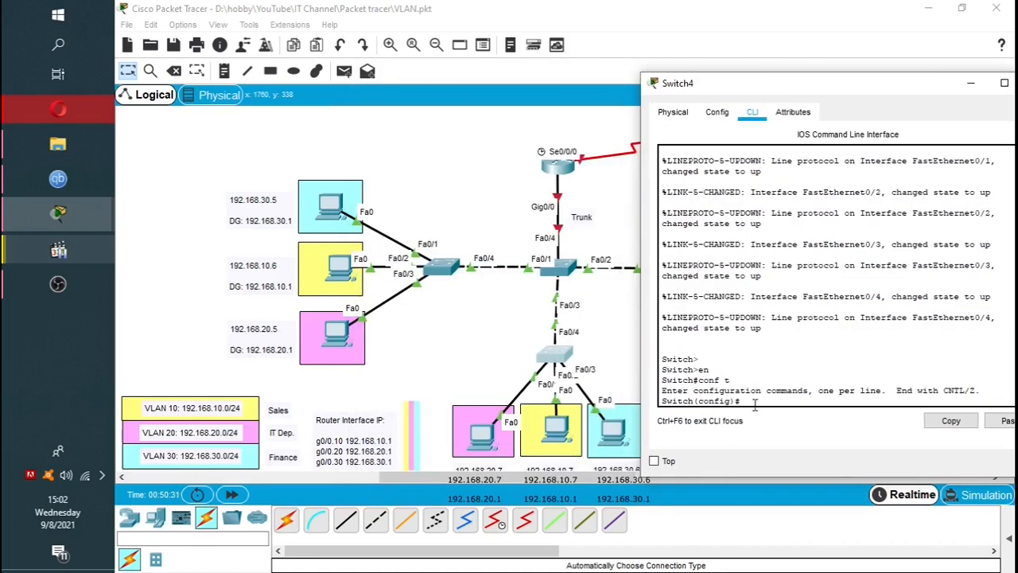
Create VLAN 10 on Switch4 and name it Sales
{"action": "type", "text": "vlan 10"}
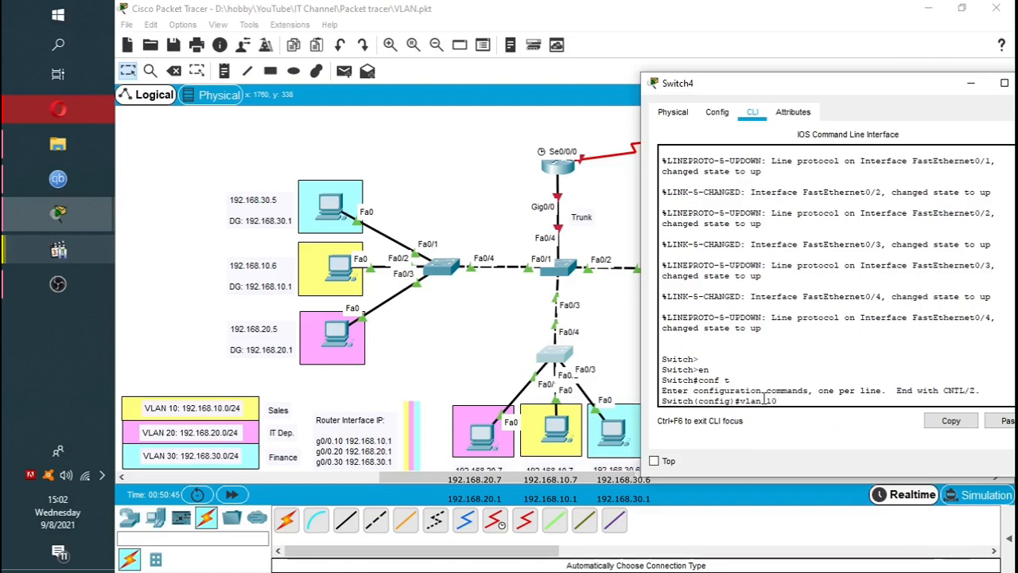
{"action": "key", "text": "Return"}
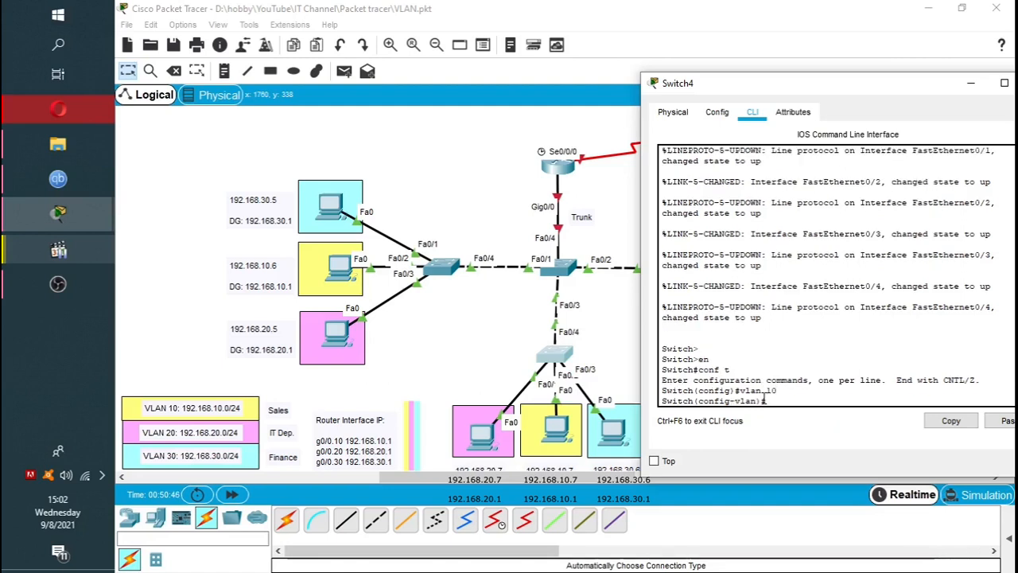
{"action": "type", "text": "name Sales"}
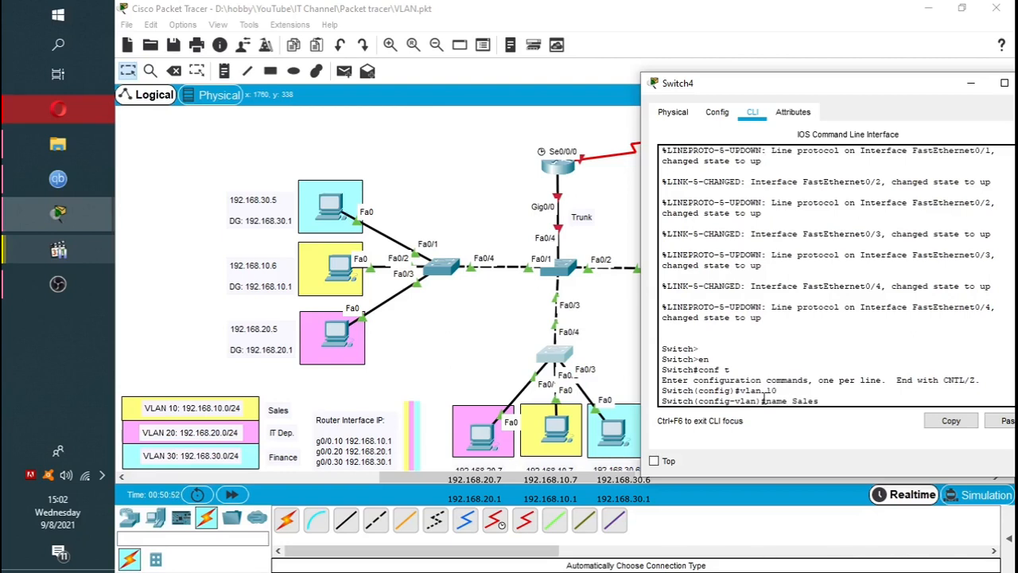
{"action": "key", "text": "Return"}
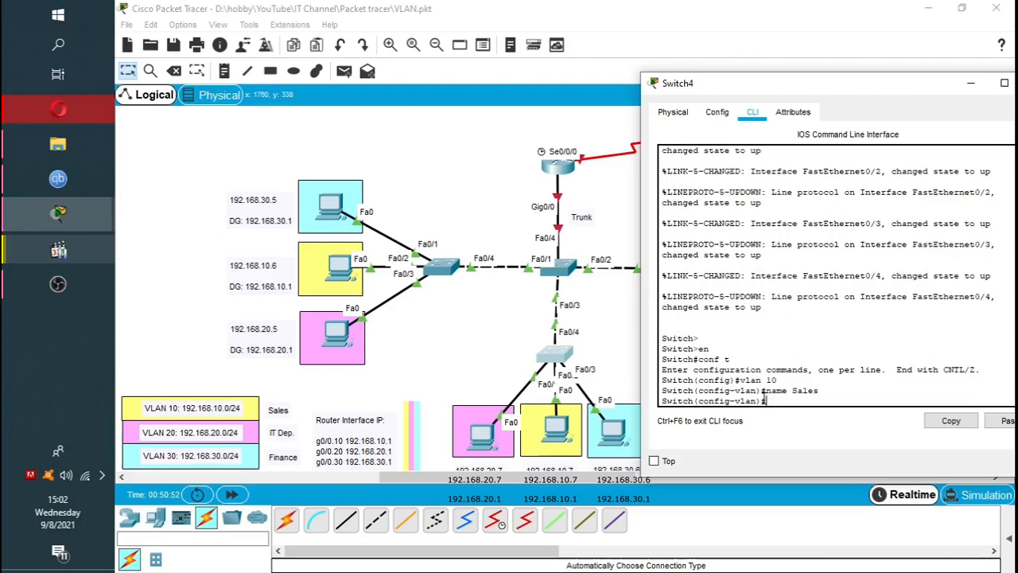
Create VLAN 20 on Switch4 and name it IT
{"action": "type", "text": "vlan 20"}
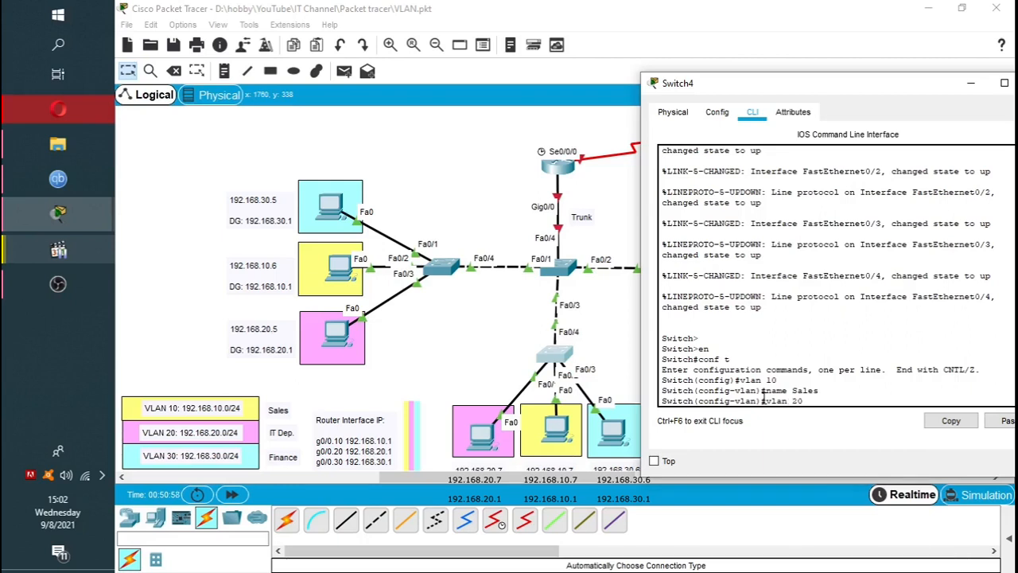
{"action": "key", "text": "Return"}
{"action": "type", "text": "name"}
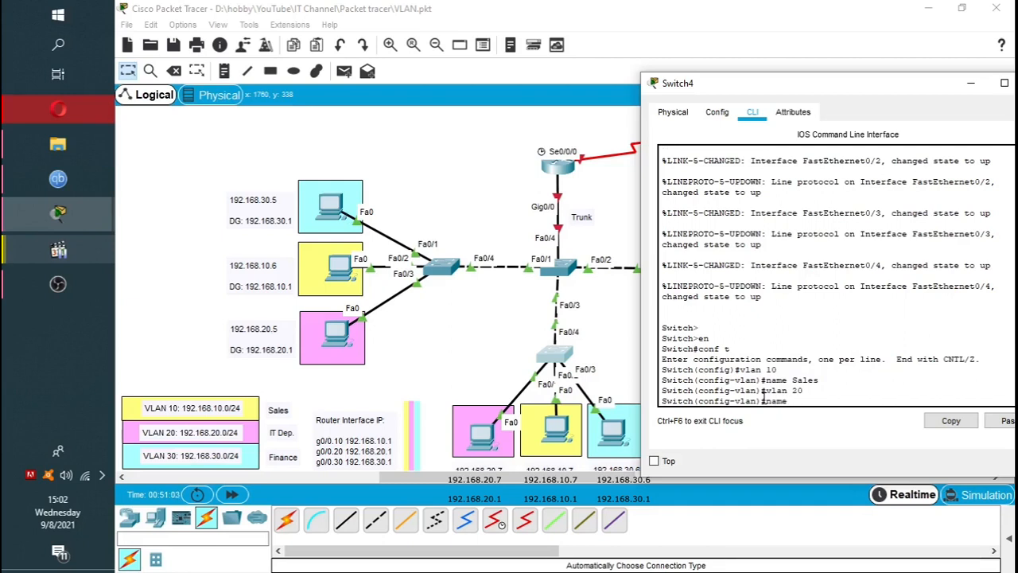
{"action": "type", "text": " IT"}
{"action": "key", "text": "Return"}
Create VLAN 30 on Switch4 and name it Finance
{"action": "type", "text": "vlan)#vlan 30"}
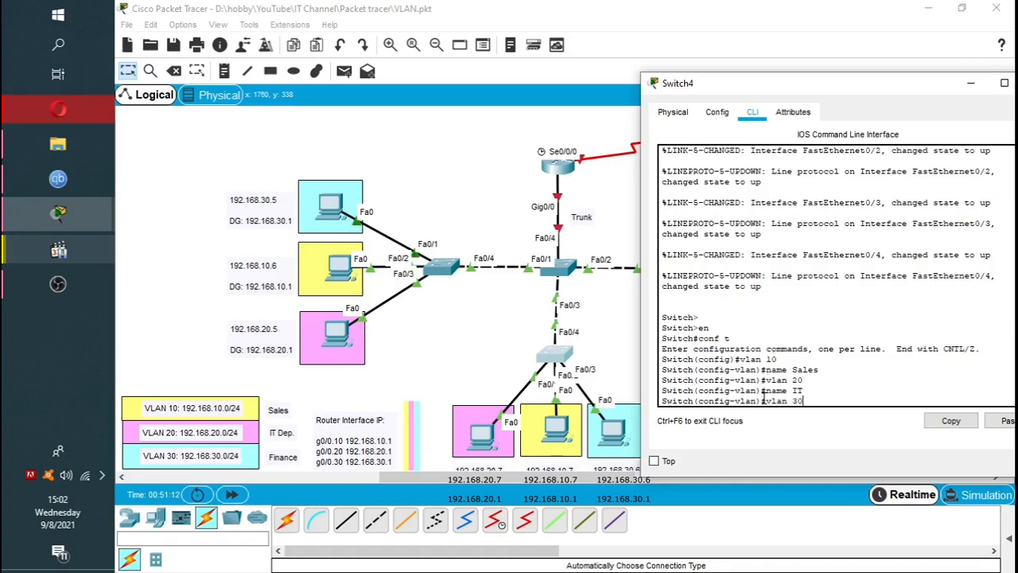
{"action": "key", "text": "Return"}
{"action": "type", "text": "n"}
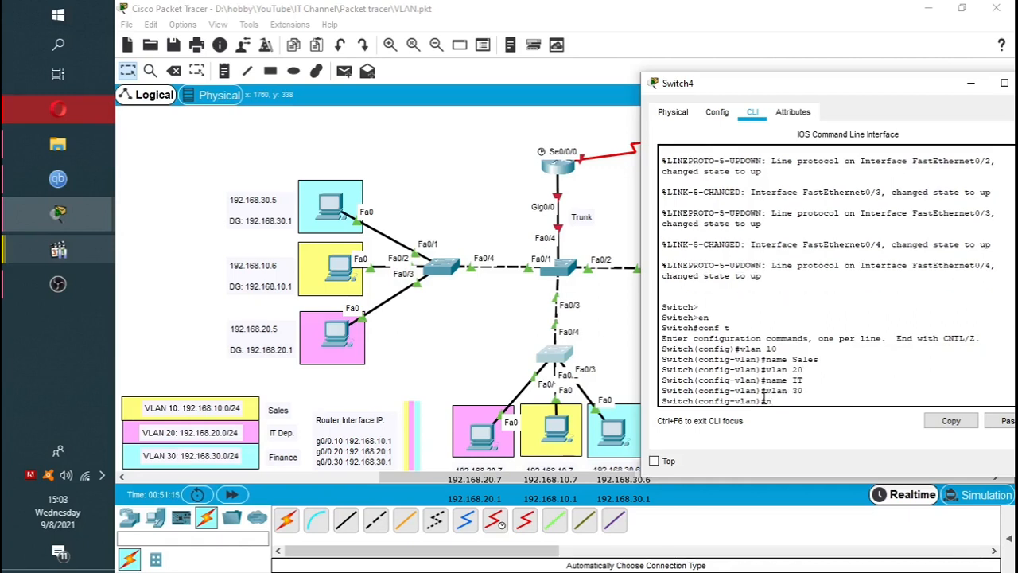
{"action": "type", "text": "ame Finance"}
{"action": "key", "text": "Return"}
Run do sh vlan br on Switch4 and check the entries for VLANs 10, 20 and 30 in the enlarged window
{"action": "type", "text": "do sh r"}
{"action": "key", "text": "BackSpace"}
{"action": "type", "text": "vlan b"}
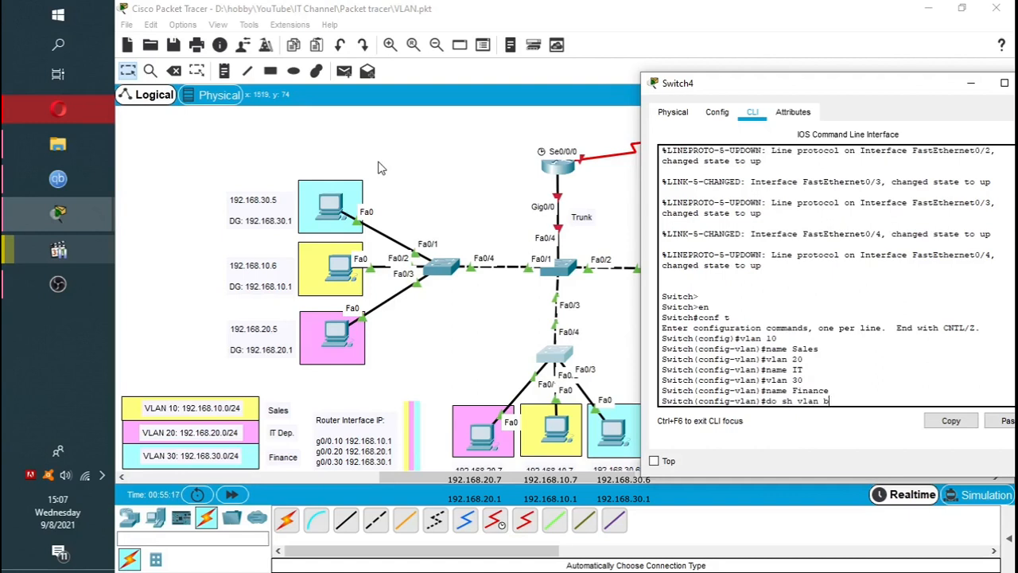
{"action": "key", "text": "Return"}
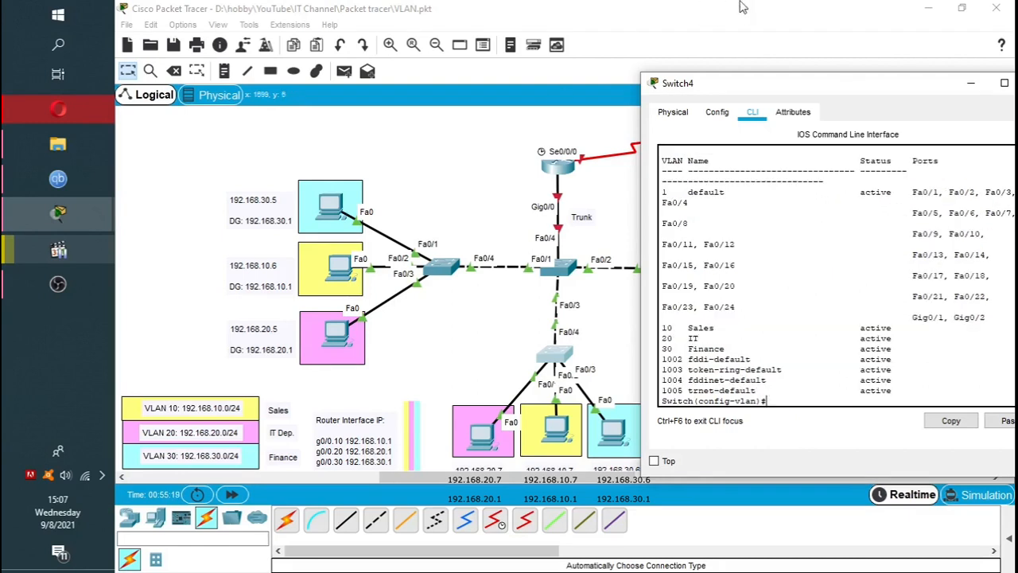
{"action": "left_click", "coordinate": [1005, 82]}
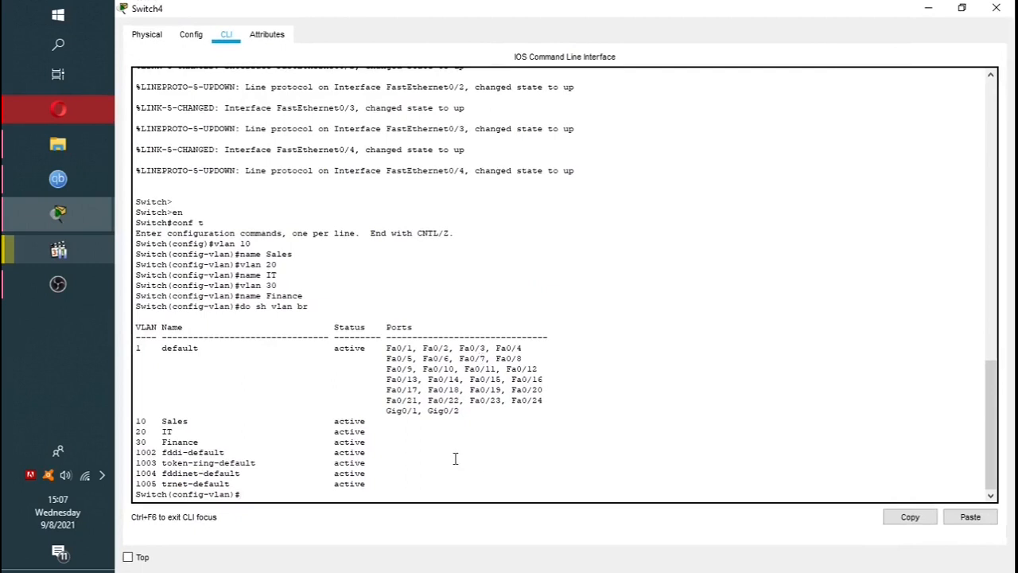
{"action": "left_click_drag", "start_coordinate": [398, 442], "coordinate": [124, 422]}
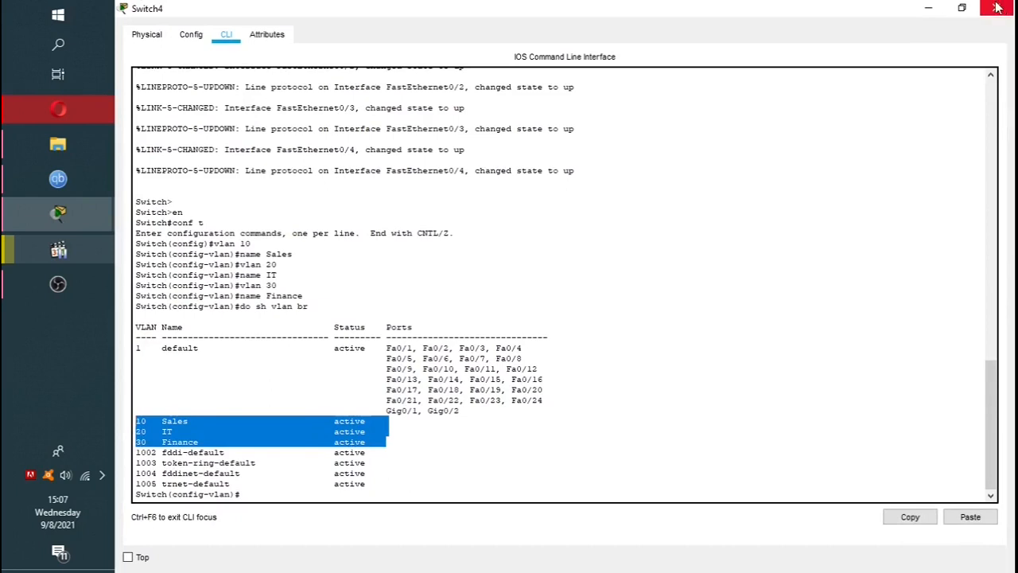
{"action": "left_click", "coordinate": [460, 486]}
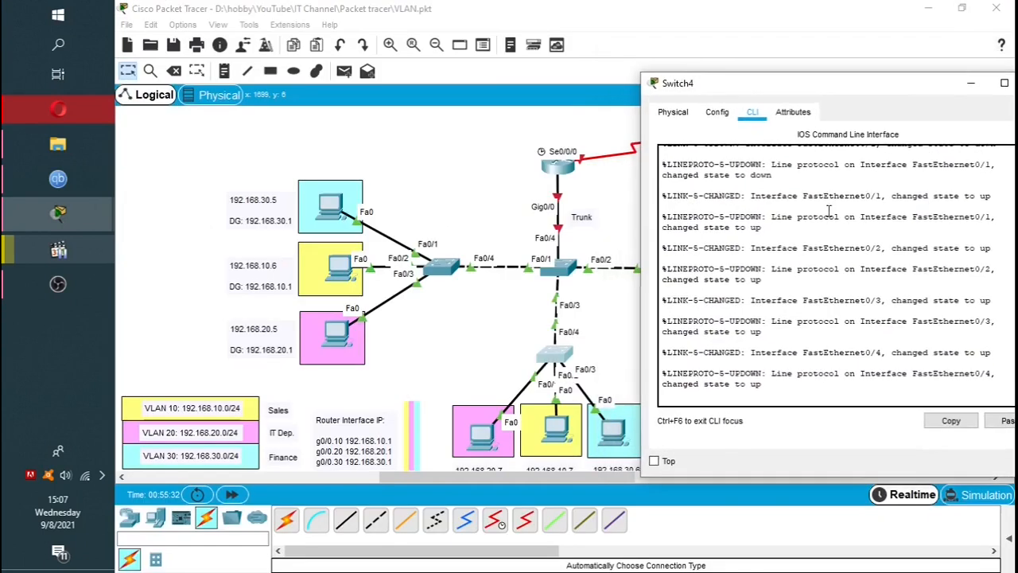
{"action": "left_click", "coordinate": [962, 7]}
Nudge the pink IT host below Switch4 to check its port connection, and return to Switch4's command line
{"action": "key", "text": "Return"}
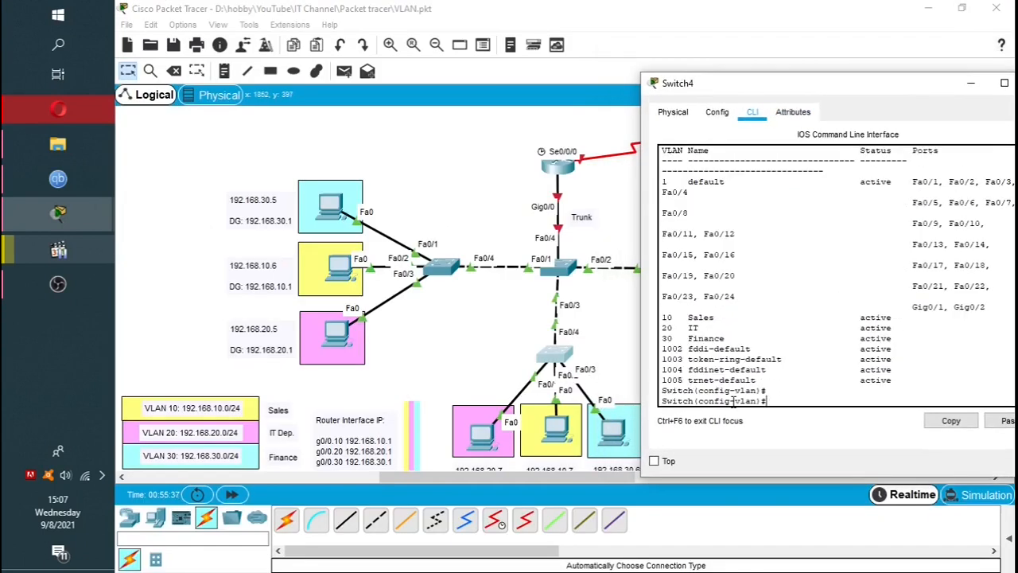
{"action": "key", "text": "Return"}
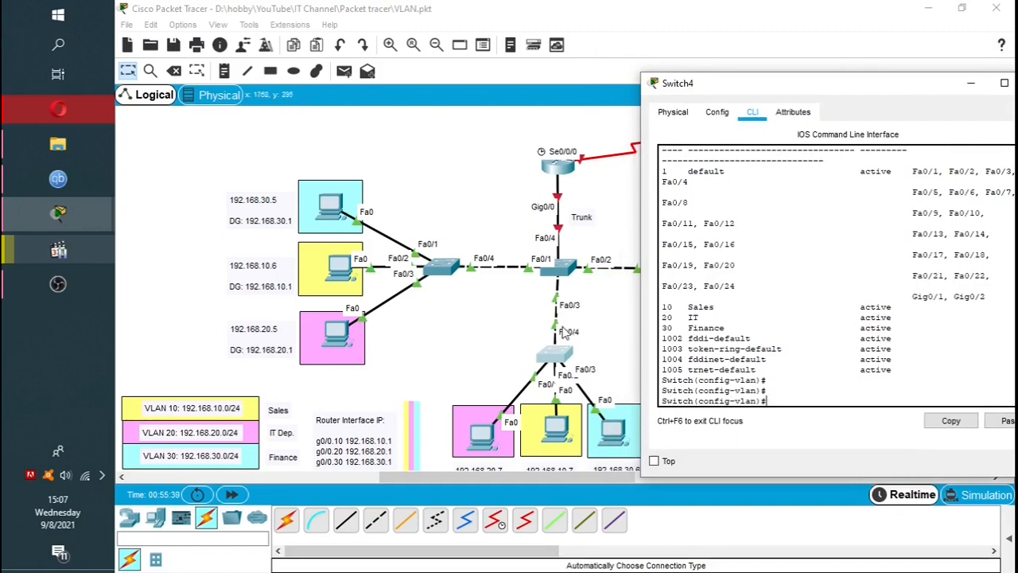
{"action": "mouse_move", "coordinate": [488, 437]}
{"action": "left_mouse_down"}
{"action": "mouse_move", "coordinate": [445, 429]}
{"action": "mouse_move", "coordinate": [488, 438]}
{"action": "left_mouse_up"}
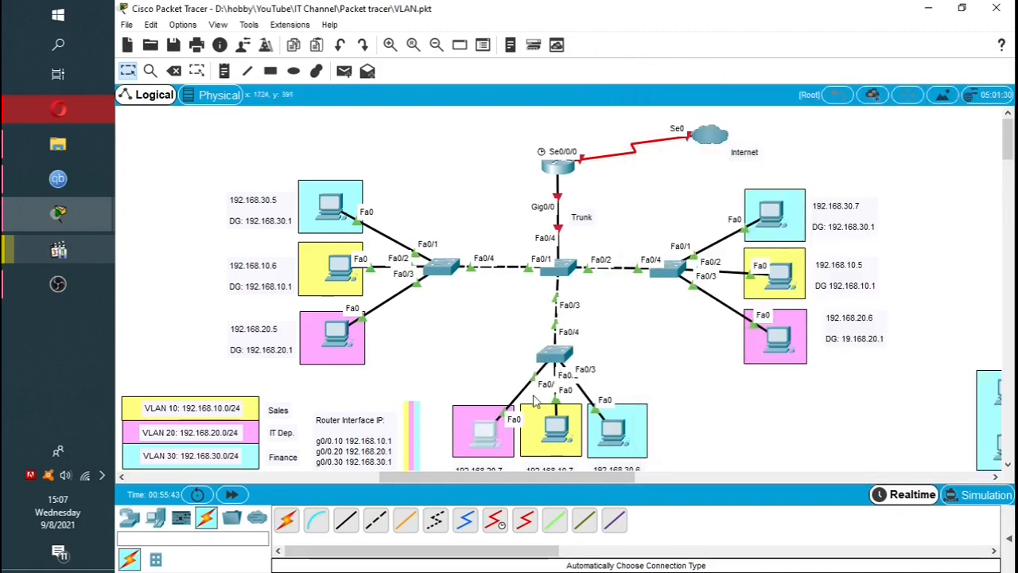
{"action": "left_click", "coordinate": [555, 358]}
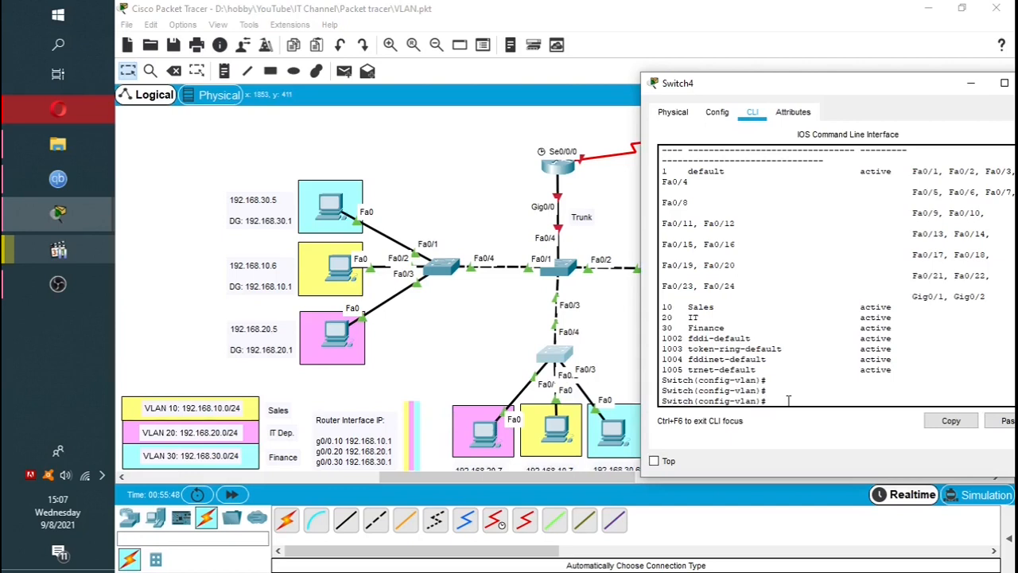
Enter interface configuration for Switch4's f0/1, the pink IT host's port, and set it to access mode
{"action": "type", "text": "int f0/1"}
{"action": "key", "text": "Return"}
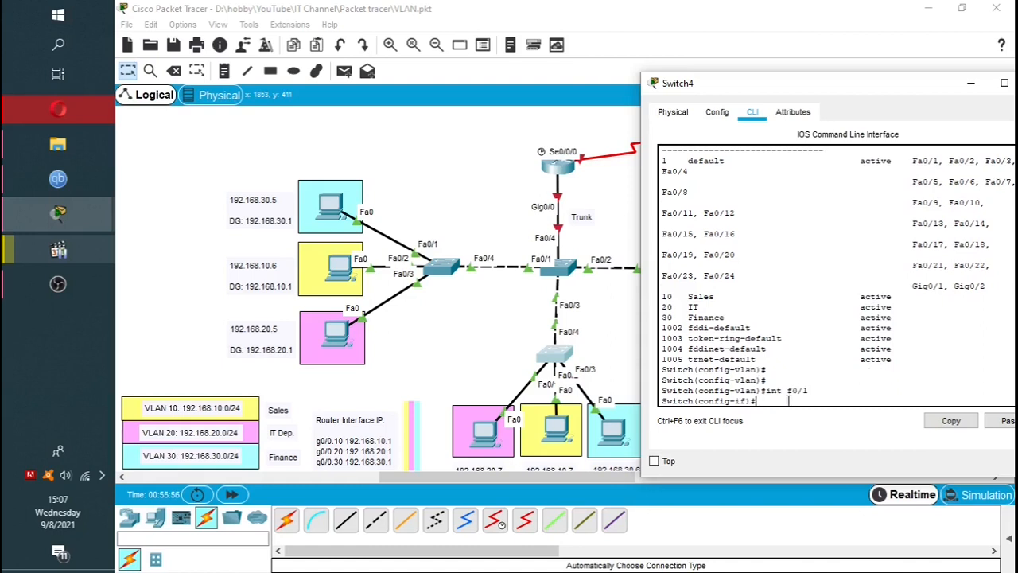
{"action": "left_click_drag", "start_coordinate": [758, 391], "coordinate": [705, 403]}
{"action": "left_click", "coordinate": [769, 398]}
{"action": "type", "text": "sw"}
{"action": "key", "text": "Tab"}
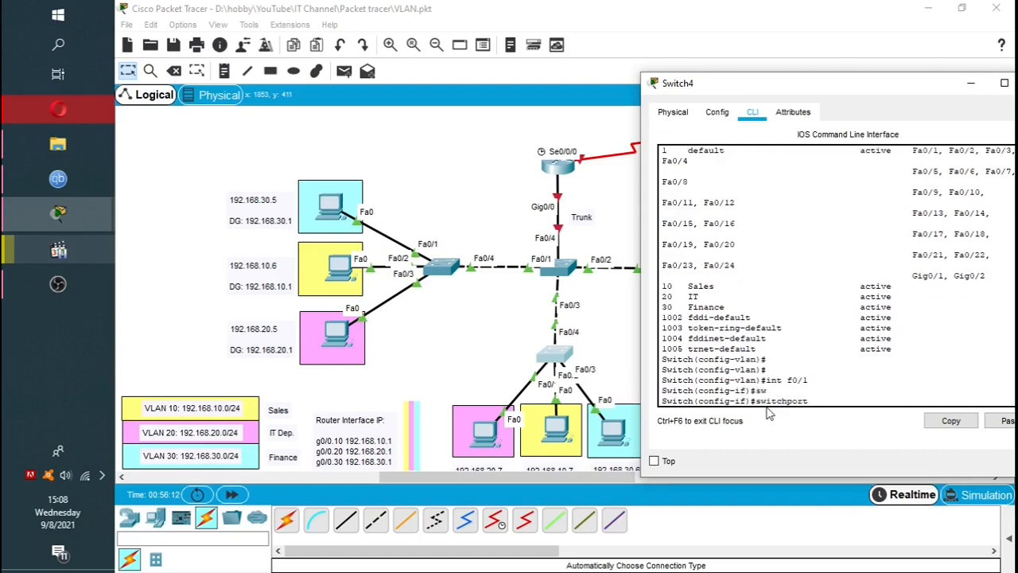
{"action": "type", "text": "mode acc"}
{"action": "key", "text": "Return"}
Assign Switch4's f0/1 to VLAN 20 with switchport access vlan 20
{"action": "type", "text": "s"}
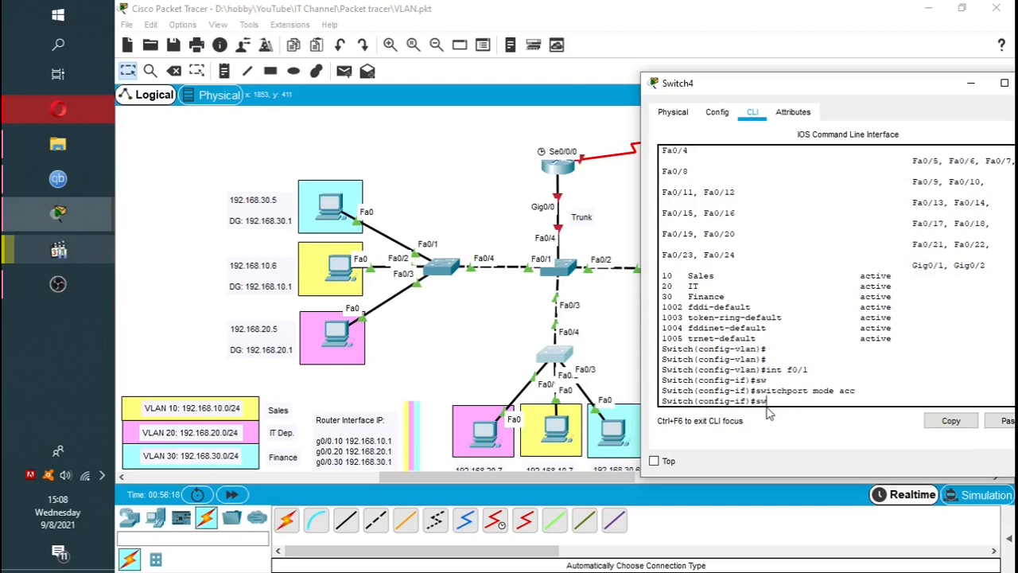
{"action": "type", "text": "w"}
{"action": "key", "text": "Tab"}
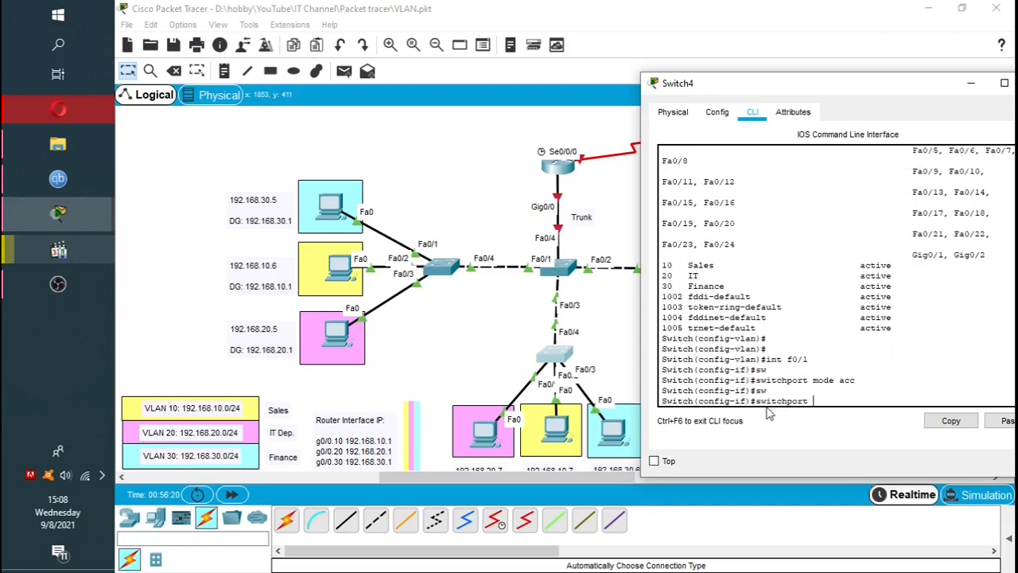
{"action": "type", "text": "acc"}
{"action": "key", "text": "Tab"}
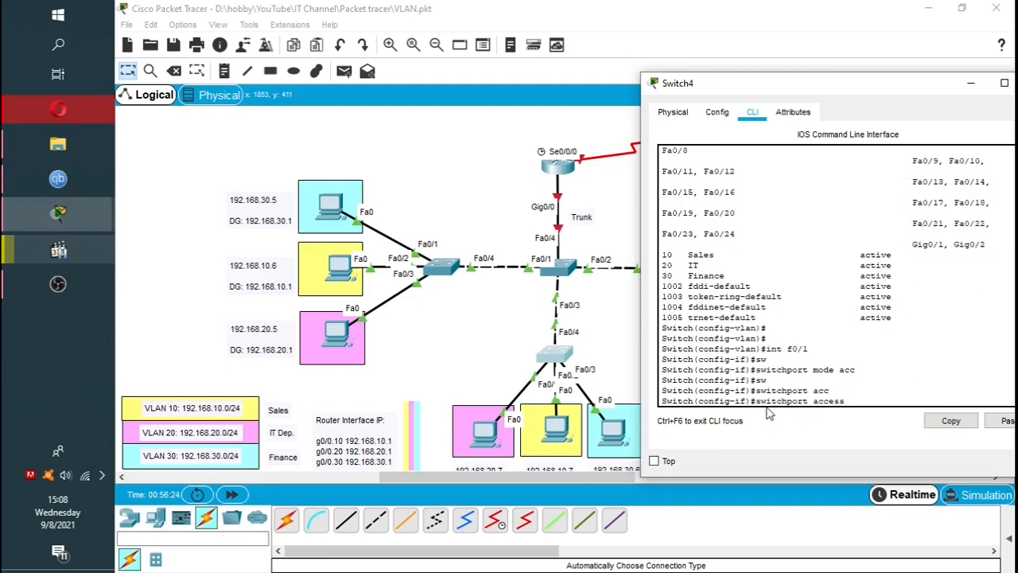
{"action": "type", "text": "vlan 20"}
{"action": "key", "text": "Return"}
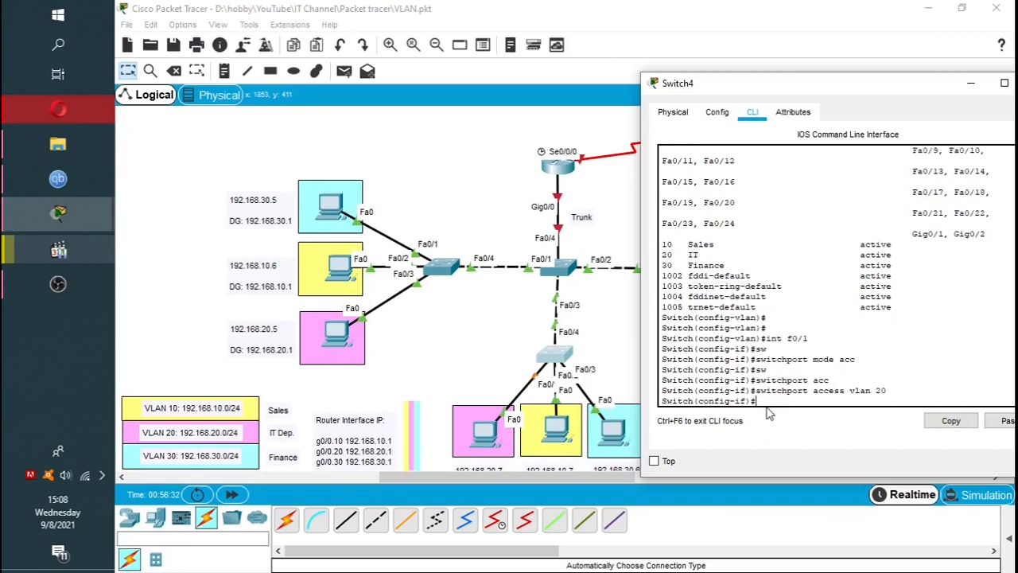
Keep Switch4's window on top, check the yellow Sales host's port in the topology, and enter interface configuration for f0/2
{"action": "key", "text": "Up"}
{"action": "key", "text": "Up"}
{"action": "key", "text": "Up"}
{"action": "key", "text": "Up"}
{"action": "key", "text": "Up"}
{"action": "key", "text": "Up"}
{"action": "key", "text": "BackSpace"}
{"action": "type", "text": "2"}
{"action": "left_click", "coordinate": [654, 460]}
{"action": "left_click", "coordinate": [560, 434]}
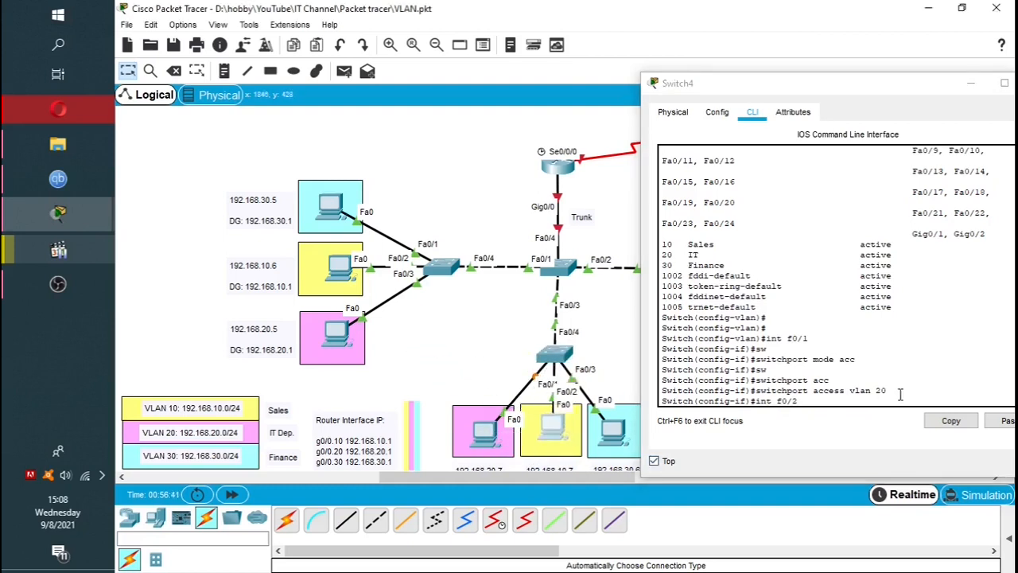
{"action": "left_click", "coordinate": [816, 403]}
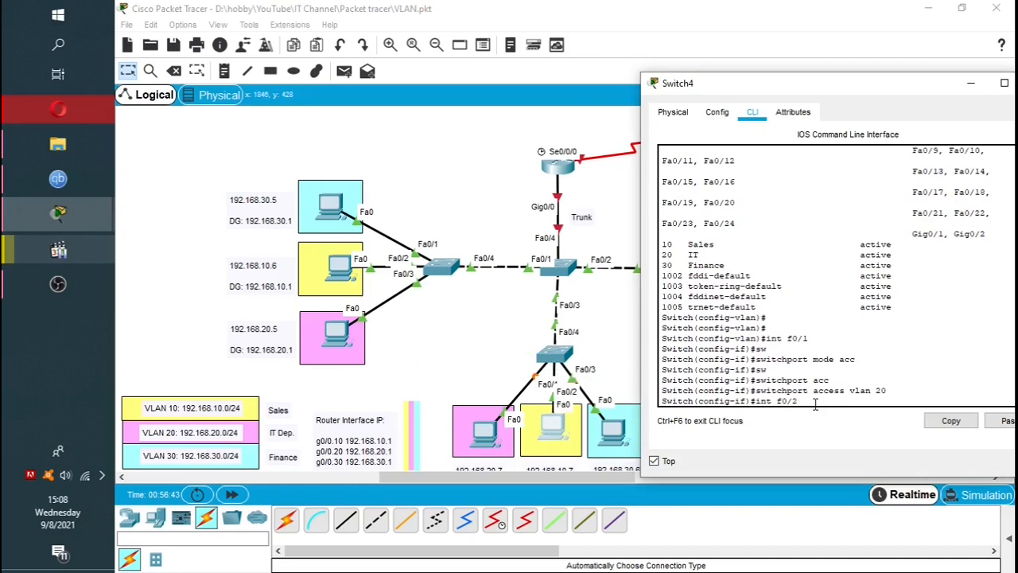
{"action": "key", "text": "Return"}
Set Switch4's f0/2 to access mode with switchport mode acc
{"action": "key", "text": "Up"}
{"action": "key", "text": "Up"}
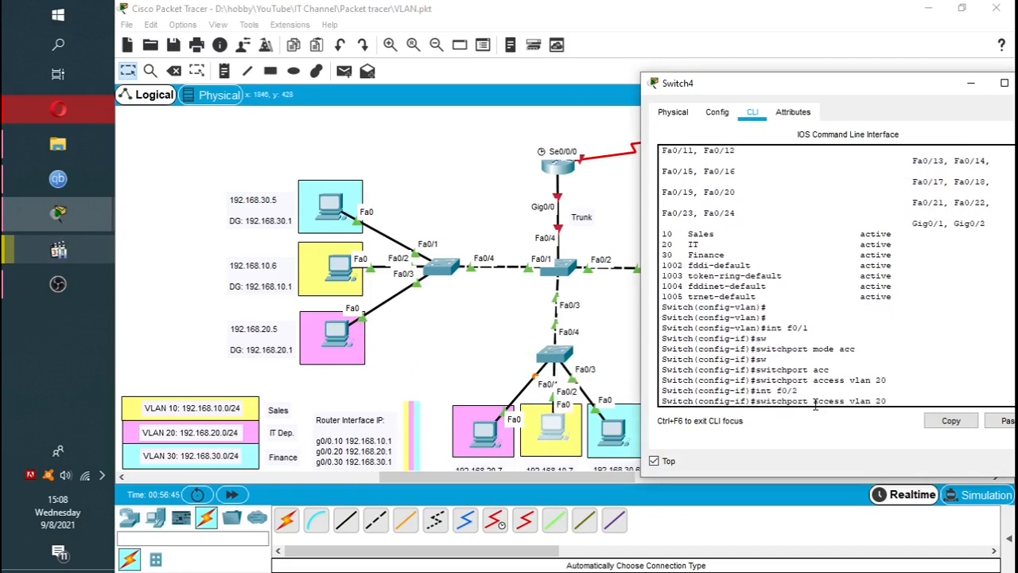
{"action": "key", "text": "Up"}
{"action": "key", "text": "Up"}
{"action": "key", "text": "Up"}
{"action": "key", "text": "Return"}
Assign Switch4's f0/2 to VLAN 10 with switchport access vlan 10
{"action": "key", "text": "Up"}
{"action": "key", "text": "Up"}
{"action": "key", "text": "Up"}
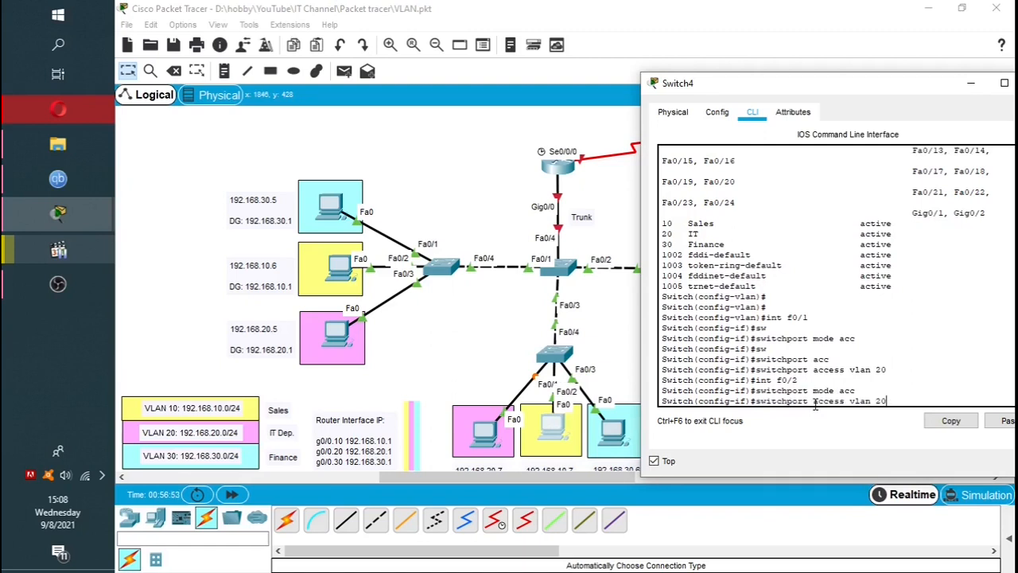
{"action": "key", "text": "BackSpace"}
{"action": "type", "text": "1"}
{"action": "key", "text": "Return"}
Enter interface configuration for Switch4's f0/3, the cyan Finance host's port, and set it to access mode
{"action": "key", "text": "Up"}
{"action": "key", "text": "Up"}
{"action": "key", "text": "Up"}
{"action": "key", "text": "BackSpace"}
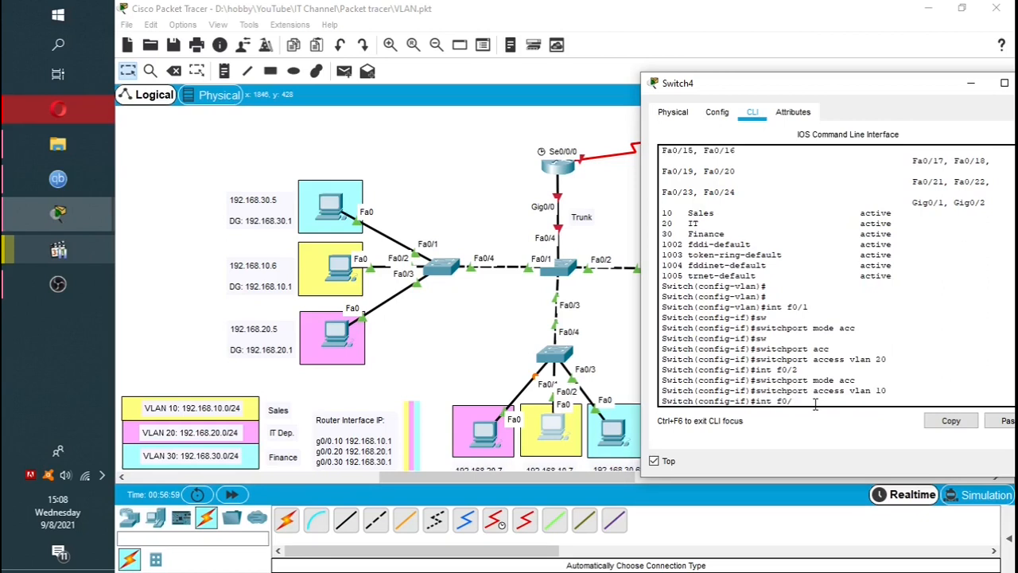
{"action": "type", "text": "3"}
{"action": "key", "text": "Return"}
{"action": "key", "text": "Up"}
{"action": "key", "text": "Up"}
{"action": "key", "text": "Up"}
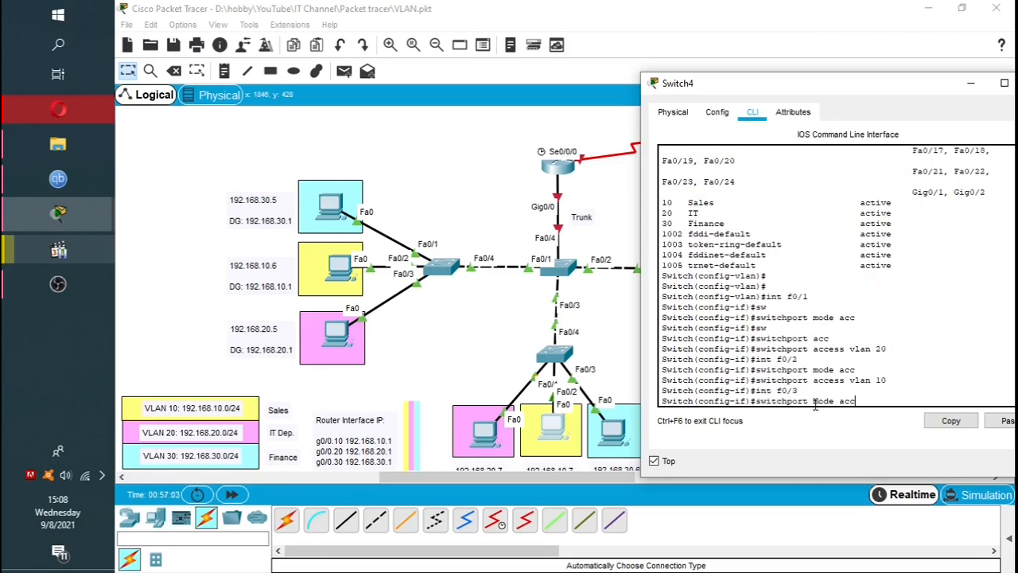
{"action": "key", "text": "Return"}
Assign Switch4's f0/3 to VLAN 30 with switchport access vlan 30
{"action": "key", "text": "Up"}
{"action": "key", "text": "Up"}
{"action": "key", "text": "Up"}
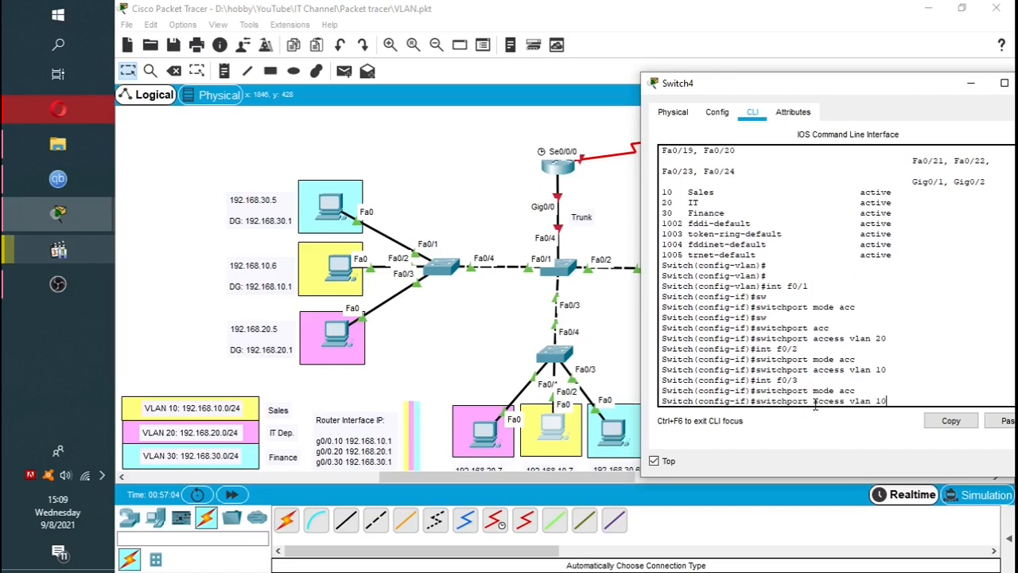
{"action": "key", "text": "Left"}
{"action": "key", "text": "BackSpace"}
{"action": "type", "text": "3"}
{"action": "key", "text": "Return"}
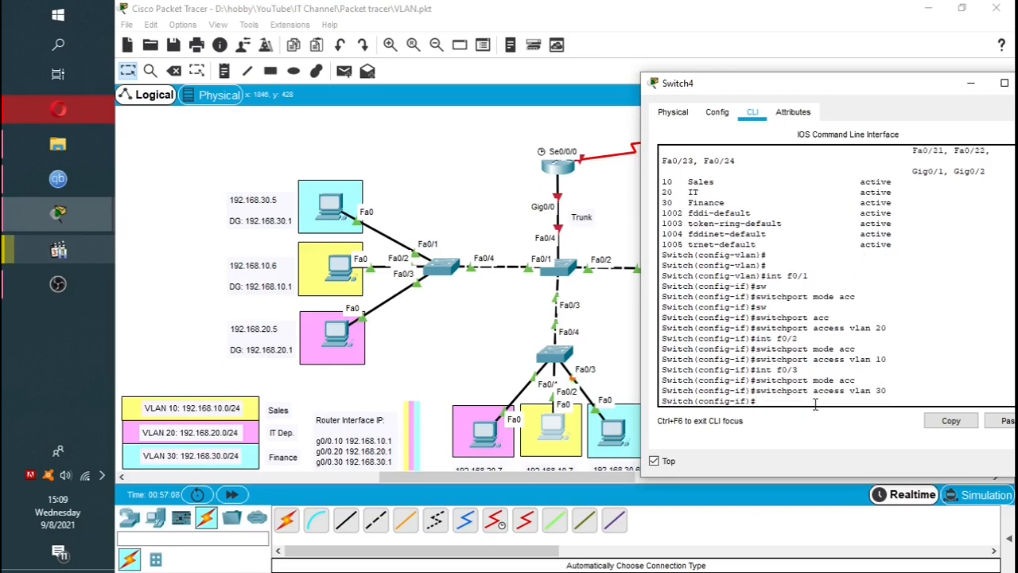
Display Switch4's VLAN summary with do sh vlan br, examine the ports listed for VLANs 10, 20 and 30, and close the switch
{"action": "type", "text": "do sh vlan br"}
{"action": "key", "text": "Return"}
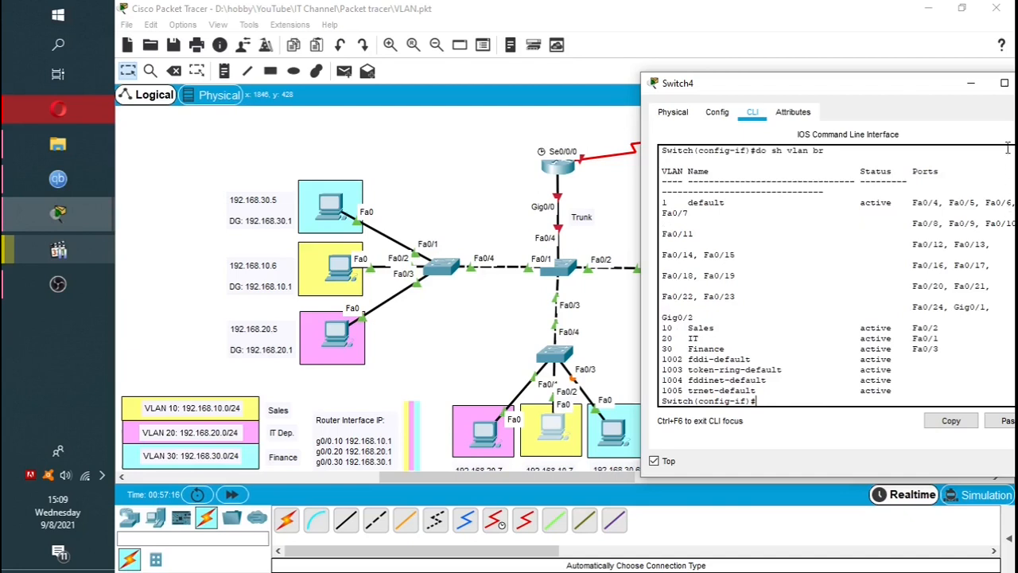
{"action": "left_click", "coordinate": [1005, 84]}
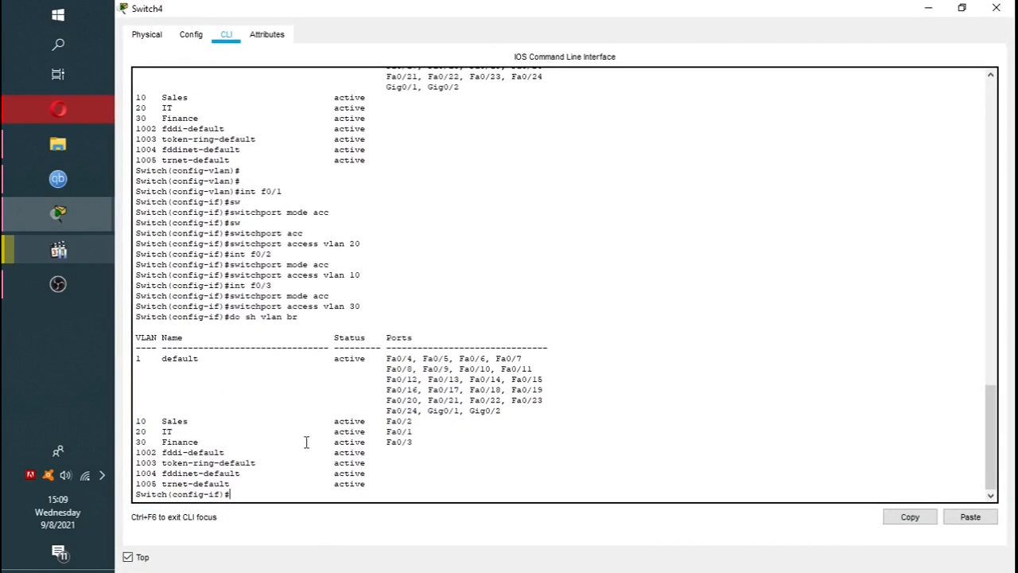
{"action": "left_click_drag", "start_coordinate": [414, 443], "coordinate": [134, 422]}
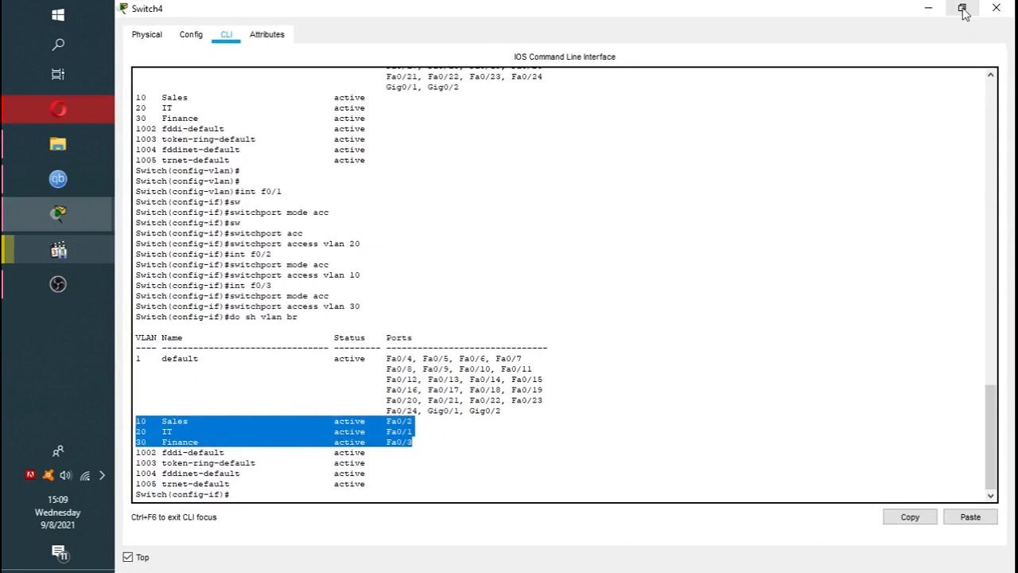
{"action": "left_click", "coordinate": [996, 8]}
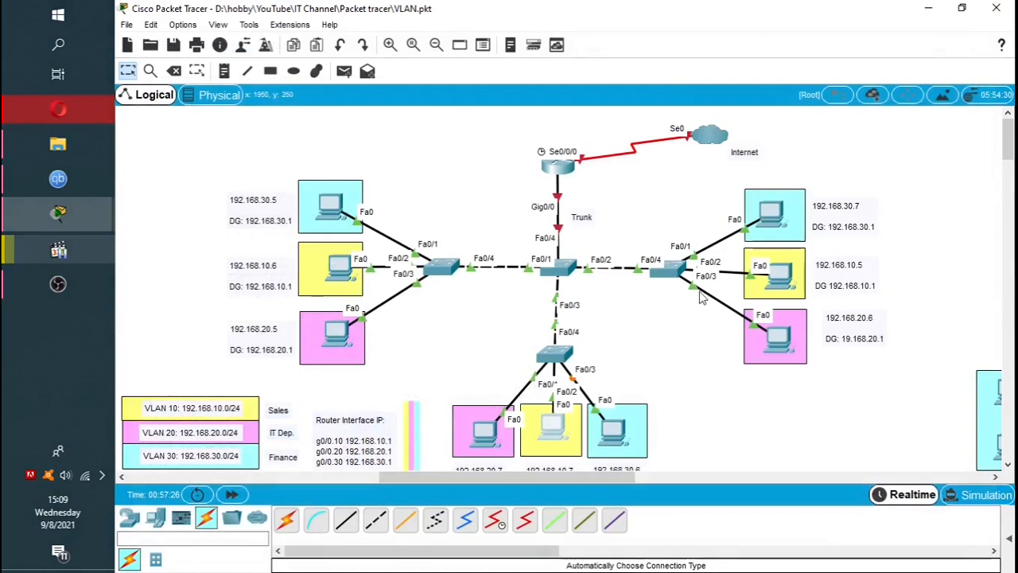
Open Switch6's command line and enter global configuration mode with enable and conf t
{"action": "left_click", "coordinate": [668, 271]}
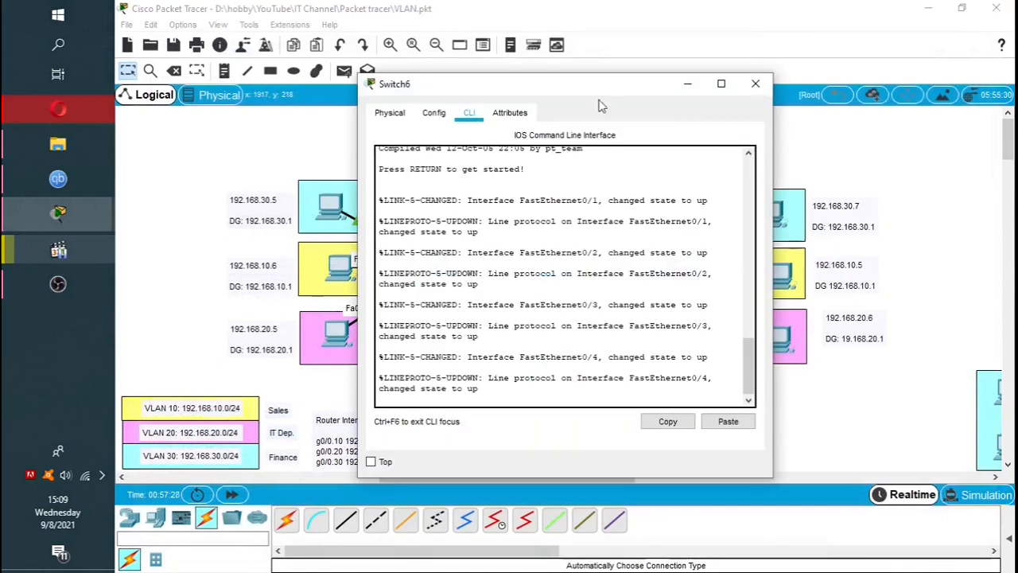
{"action": "left_click_drag", "start_coordinate": [610, 89], "coordinate": [455, 93]}
{"action": "key", "text": "Return"}
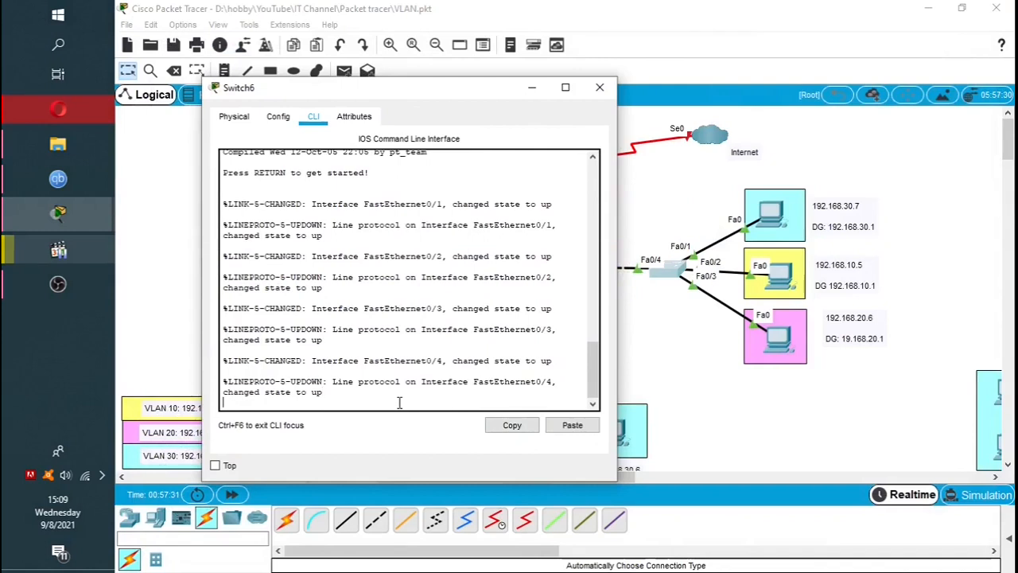
{"action": "type", "text": "a"}
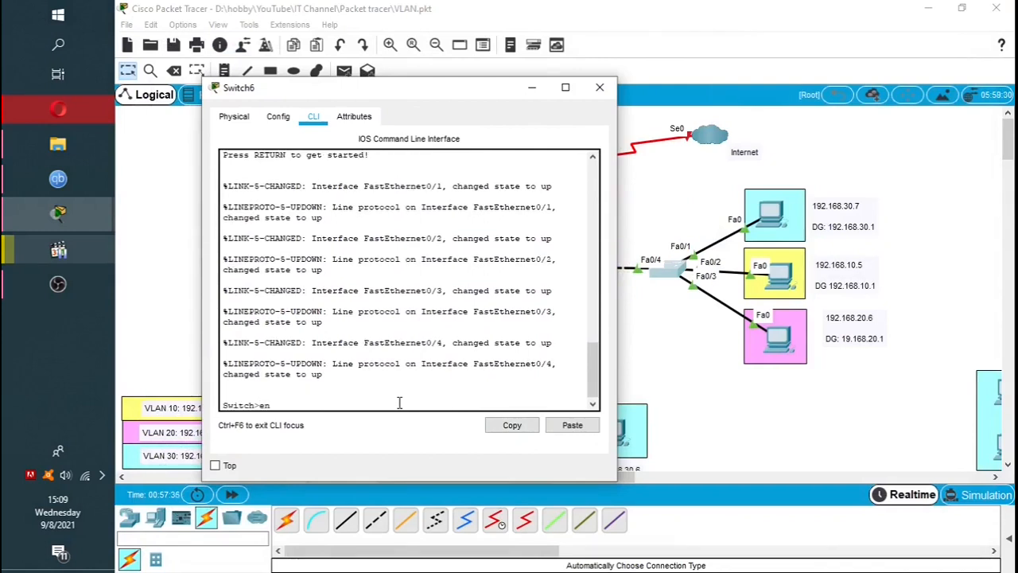
{"action": "key", "text": "Tab"}
{"action": "key", "text": "Return"}
{"action": "type", "text": "conf t"}
{"action": "key", "text": "Return"}
Create VLAN 10 on Switch6 and name it Sales
{"action": "type", "text": "vlan 10"}
{"action": "key", "text": "Return"}
{"action": "type", "text": "name Sales"}
{"action": "key", "text": "Return"}
Create VLAN 20 on Switch6 and name it IT
{"action": "type", "text": "vlan 20"}
{"action": "key", "text": "Return"}
{"action": "key", "text": "Up"}
{"action": "key", "text": "Up"}
{"action": "key", "text": "BackSpace"}
{"action": "key", "text": "BackSpace"}
{"action": "key", "text": "BackSpace"}
{"action": "key", "text": "BackSpace"}
{"action": "key", "text": "BackSpace"}
{"action": "type", "text": "IT"}
{"action": "key", "text": "Return"}
Create VLAN 30 on Switch6 and name it Finance
{"action": "key", "text": "Up"}
{"action": "key", "text": "Up"}
{"action": "key", "text": "BackSpace"}
{"action": "key", "text": "BackSpace"}
{"action": "type", "text": "30"}
{"action": "key", "text": "Return"}
{"action": "key", "text": "Up"}
{"action": "key", "text": "Up"}
{"action": "key", "text": "BackSpace"}
{"action": "type", "text": "Fina"}
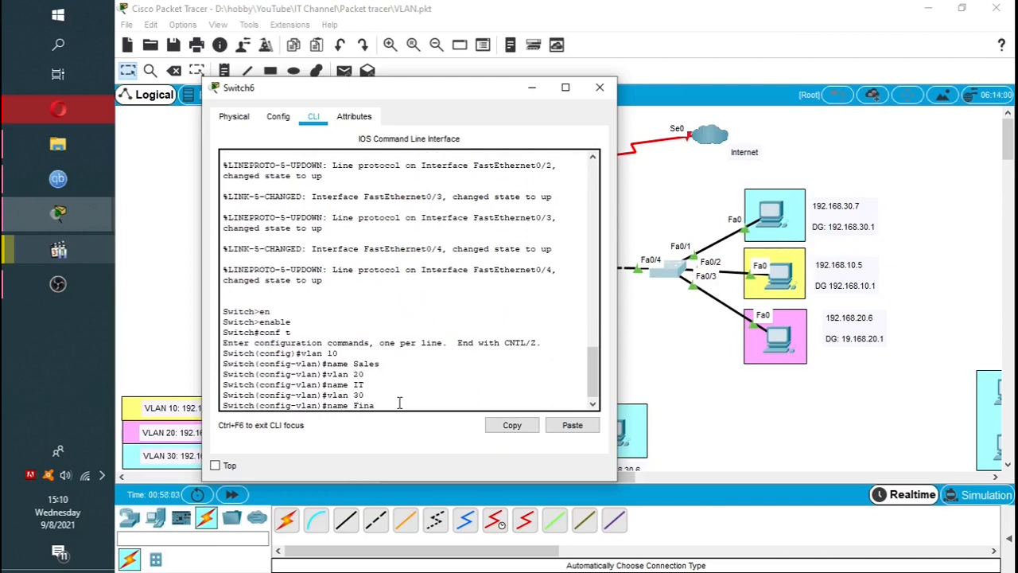
{"action": "type", "text": "nce"}
{"action": "key", "text": "Return"}
Set Switch6's f0/1, the cyan Finance host's port, to access mode and assign it to VLAN 30
{"action": "type", "text": "int f0/1"}
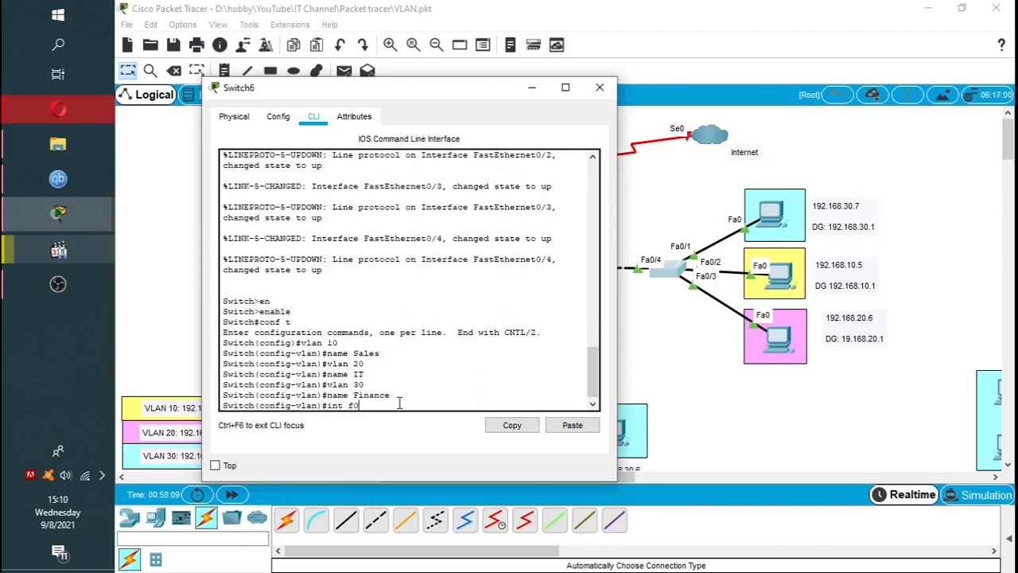
{"action": "key", "text": "Return"}
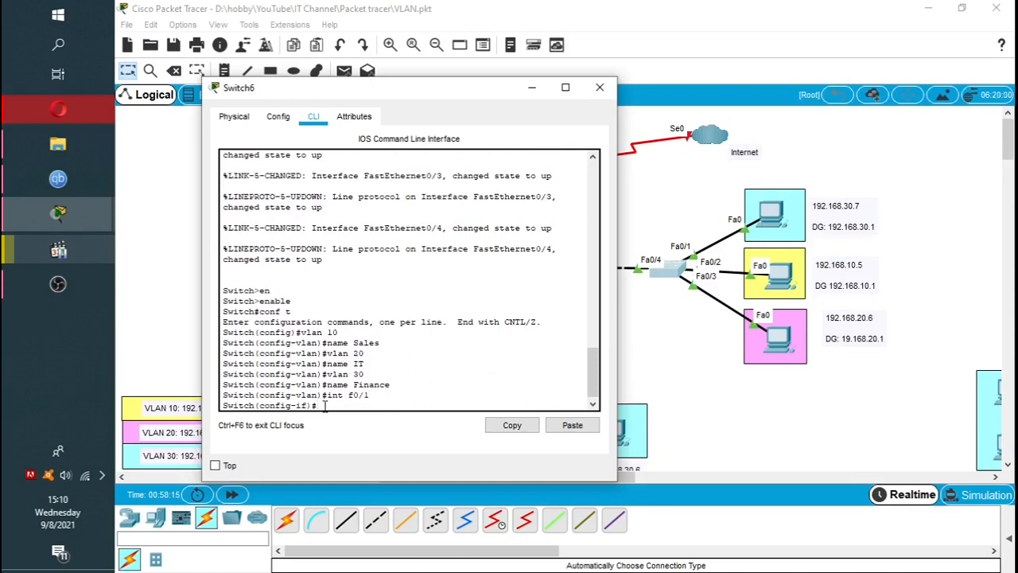
{"action": "type", "text": "sw"}
{"action": "key", "text": "Tab"}
{"action": "type", "text": "mod"}
{"action": "key", "text": "Tab"}
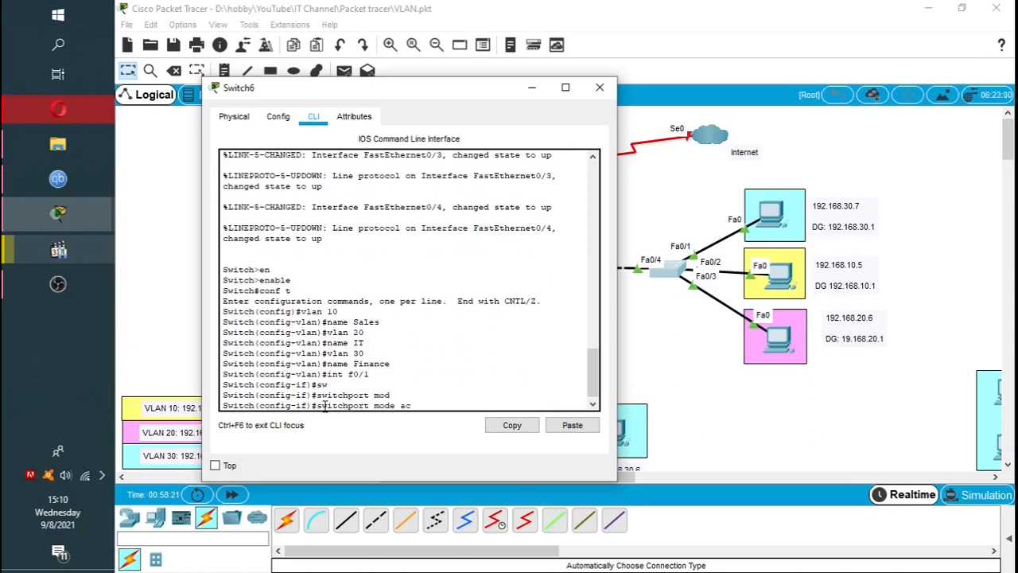
{"action": "type", "text": "c"}
{"action": "key", "text": "Return"}
{"action": "type", "text": "sw acc vlan 30"}
{"action": "key", "text": "Return"}
Set Switch6's f0/2, the yellow Sales host's port, to access mode and assign it to VLAN 10
{"action": "key", "text": "Up"}
{"action": "key", "text": "Up"}
{"action": "key", "text": "Up"}
{"action": "key", "text": "Up"}
{"action": "key", "text": "Up"}
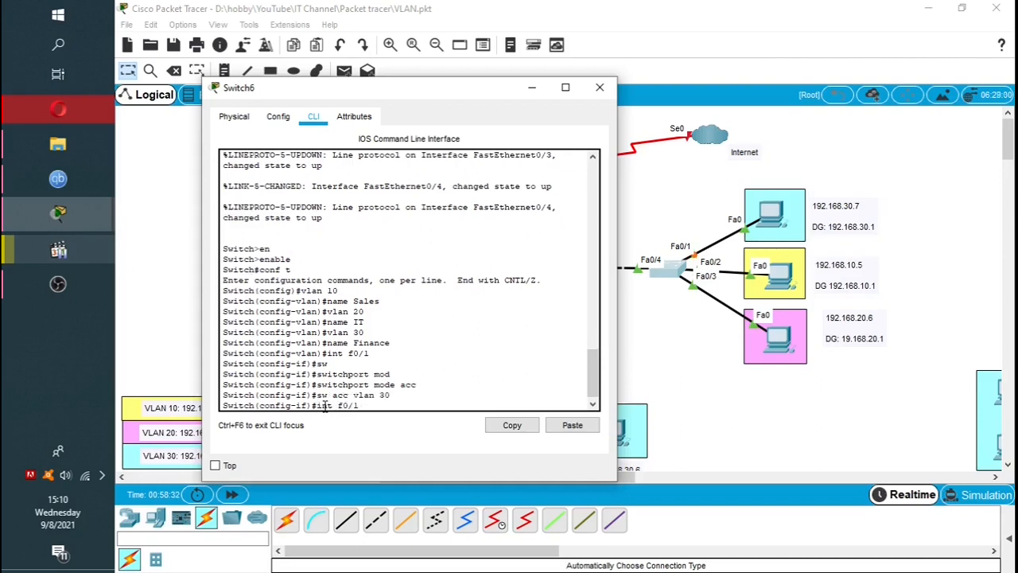
{"action": "type", "text": "2"}
{"action": "key", "text": "Return"}
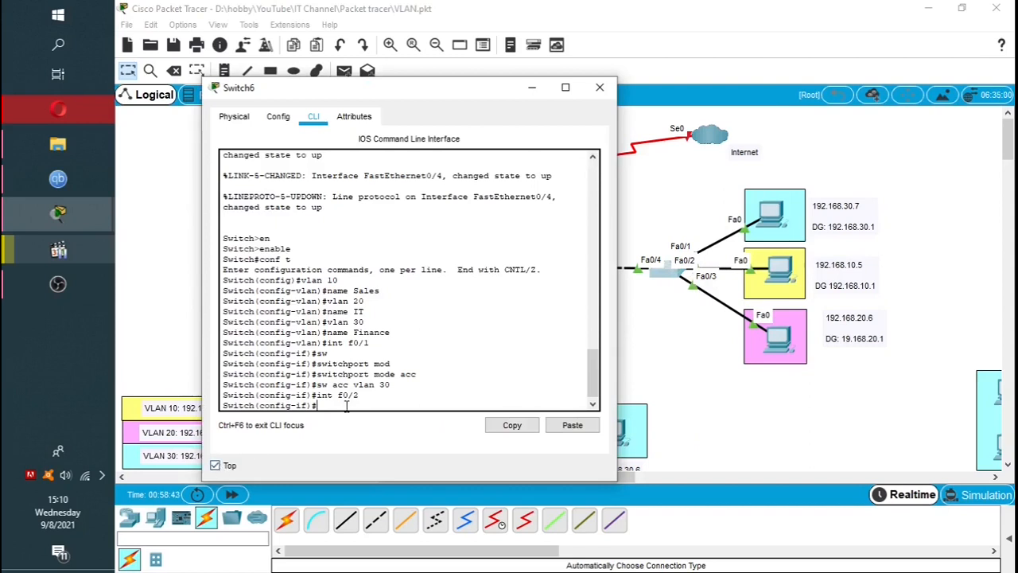
{"action": "type", "text": "w"}
{"action": "key", "text": "Tab"}
{"action": "type", "text": "mod acc"}
{"action": "key", "text": "Return"}
{"action": "type", "text": "sw acc vlan 10"}
{"action": "key", "text": "Return"}
Enter interface configuration for Switch6's f0/3, the pink IT host's port, and set it to access mode
{"action": "type", "text": "int f0/2"}
{"action": "key", "text": "BackSpace"}
{"action": "type", "text": "3"}
{"action": "key", "text": "Return"}
{"action": "key", "text": "Up"}
{"action": "key", "text": "Up"}
{"action": "key", "text": "Up"}
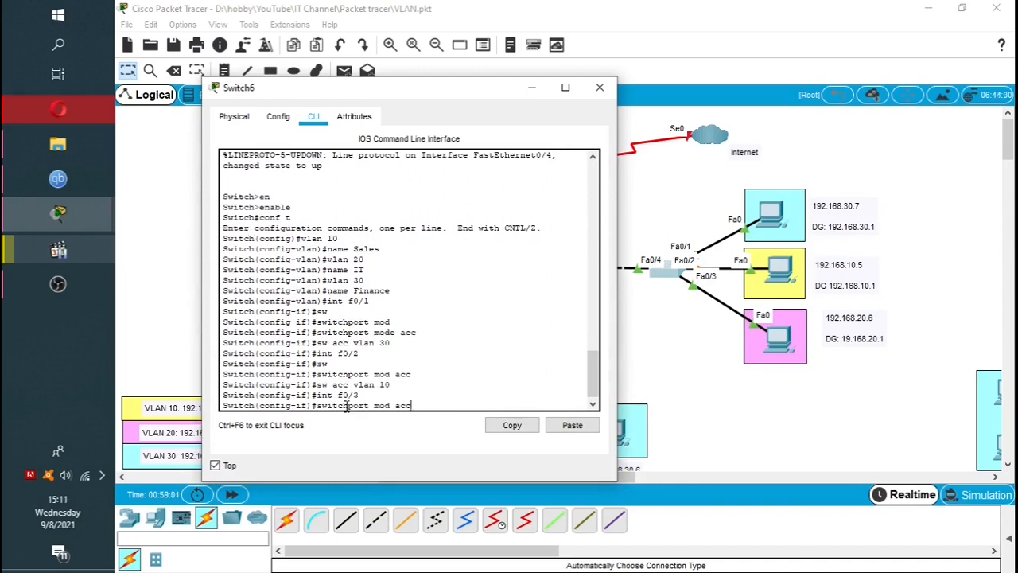
{"action": "key", "text": "Return"}
Assign Switch6's f0/3 to VLAN 20 with sw acc vlan 20
{"action": "key", "text": "Up"}
{"action": "key", "text": "Up"}
{"action": "key", "text": "Up"}
{"action": "key", "text": "BackSpace"}
{"action": "key", "text": "BackSpace"}
{"action": "type", "text": "20"}
{"action": "key", "text": "Return"}
Display Switch6's VLAN summary with do sh vlan br, examine the ports listed for VLANs 10, 20 and 30, and close the switch
{"action": "type", "text": "do sh"}
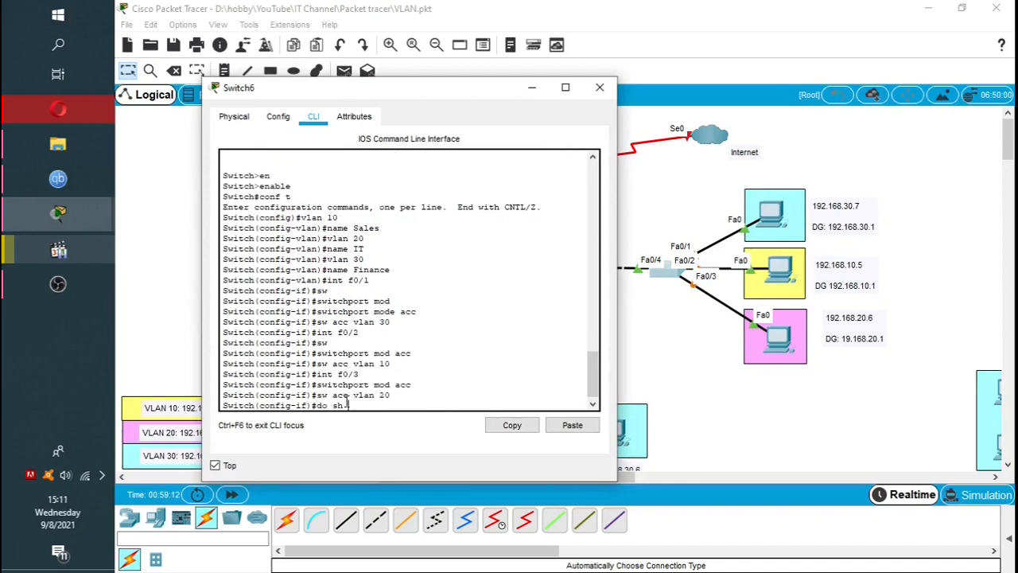
{"action": "type", "text": " vlan vr"}
{"action": "key", "text": "BackSpace"}
{"action": "key", "text": "BackSpace"}
{"action": "key", "text": "Return"}
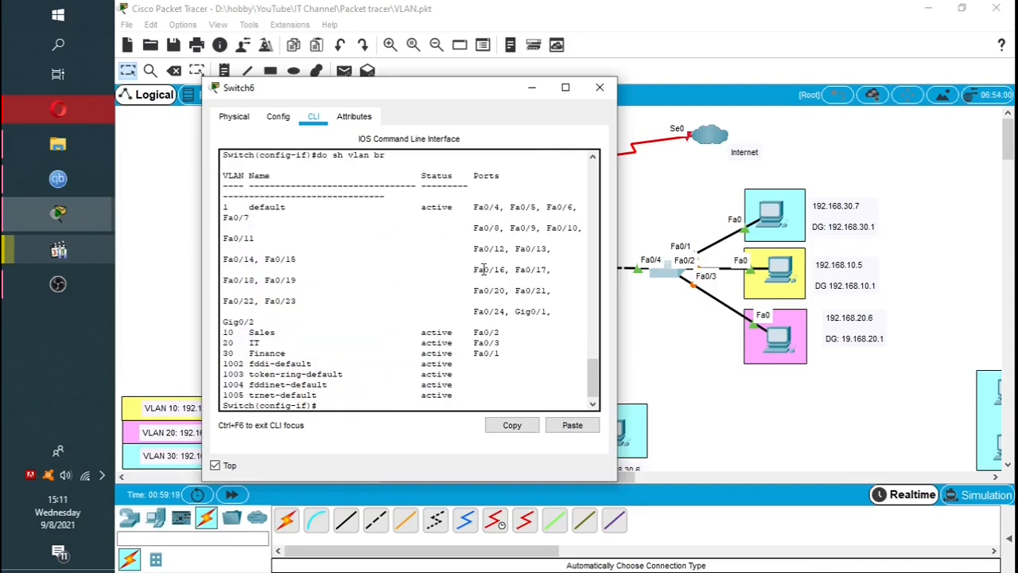
{"action": "left_click", "coordinate": [565, 88]}
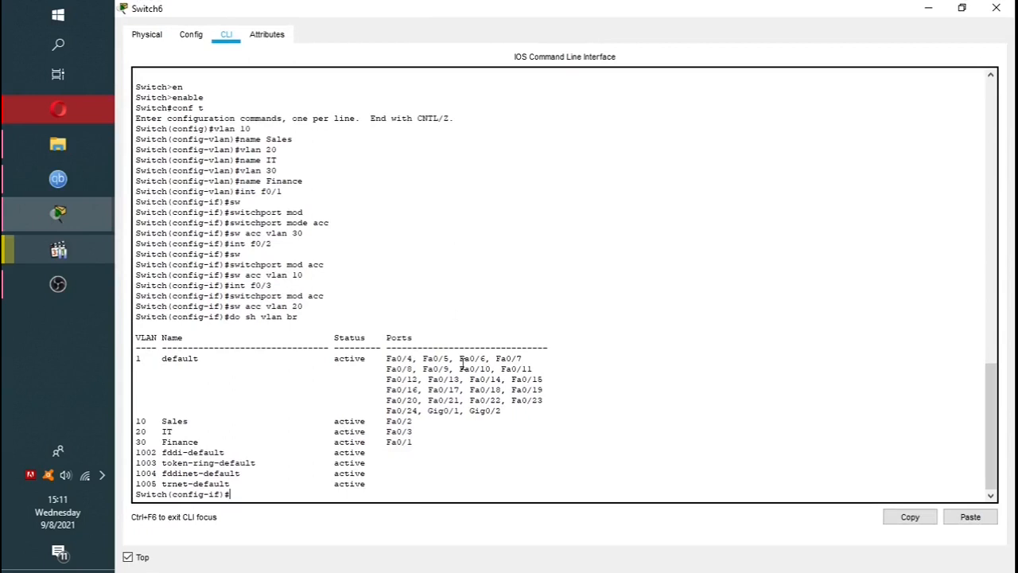
{"action": "left_click_drag", "start_coordinate": [419, 450], "coordinate": [318, 422]}
{"action": "left_click_drag", "start_coordinate": [478, 442], "coordinate": [110, 430]}
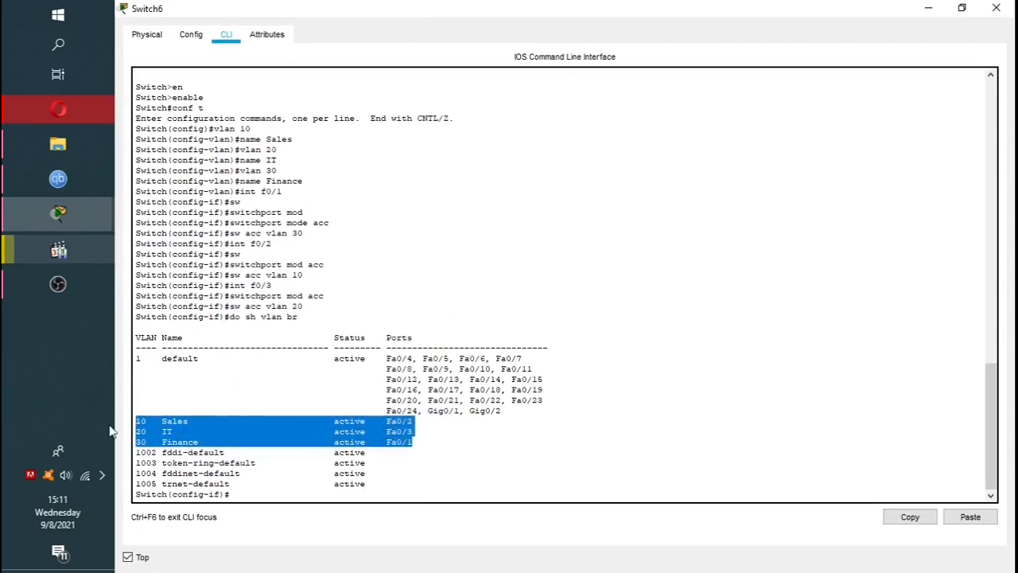
{"action": "left_click", "coordinate": [960, 10]}
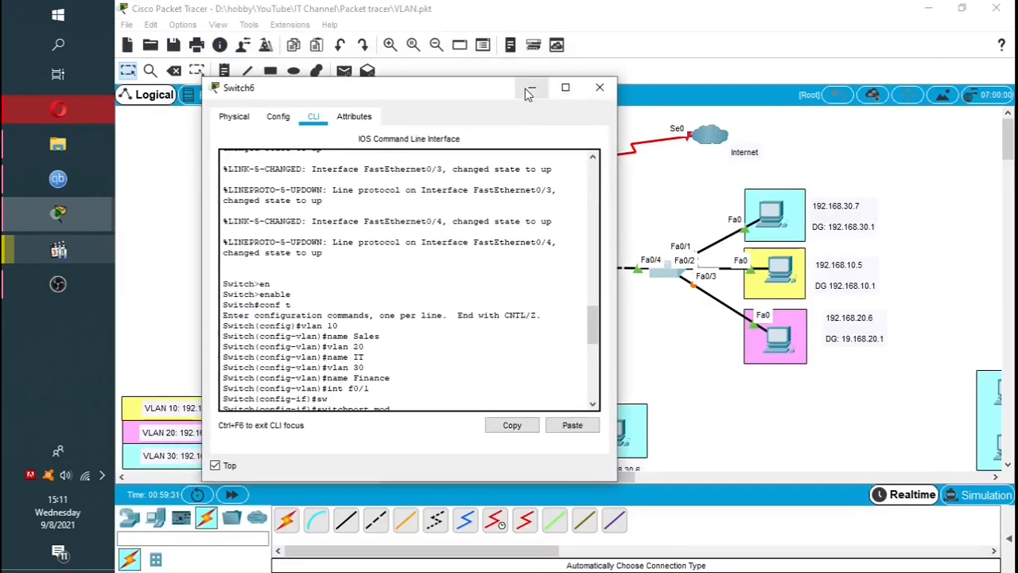
{"action": "left_click", "coordinate": [600, 88]}
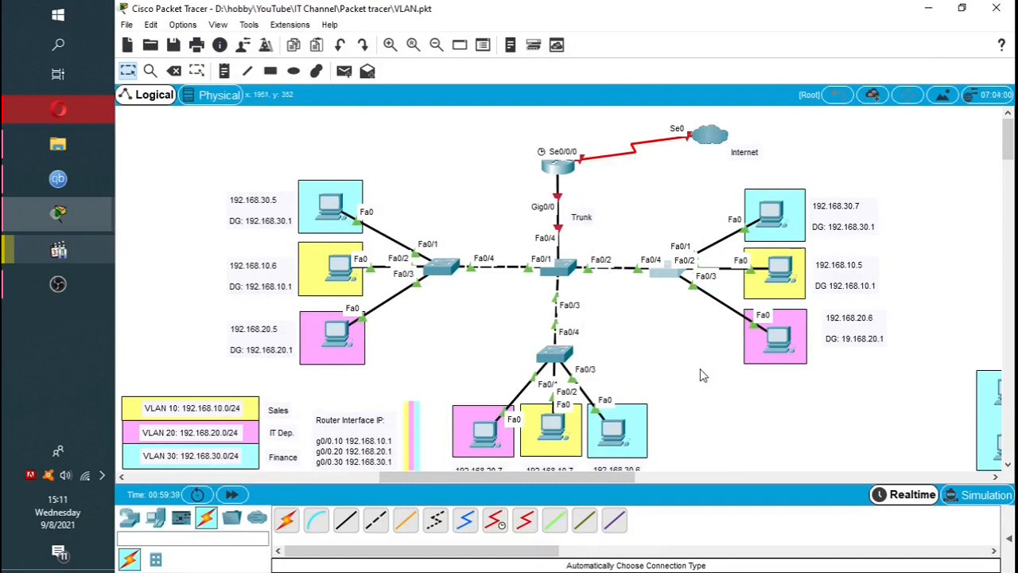
Open the command line of Switch0, the central switch, and enter global configuration mode with en and conf t
{"action": "left_click", "coordinate": [560, 270]}
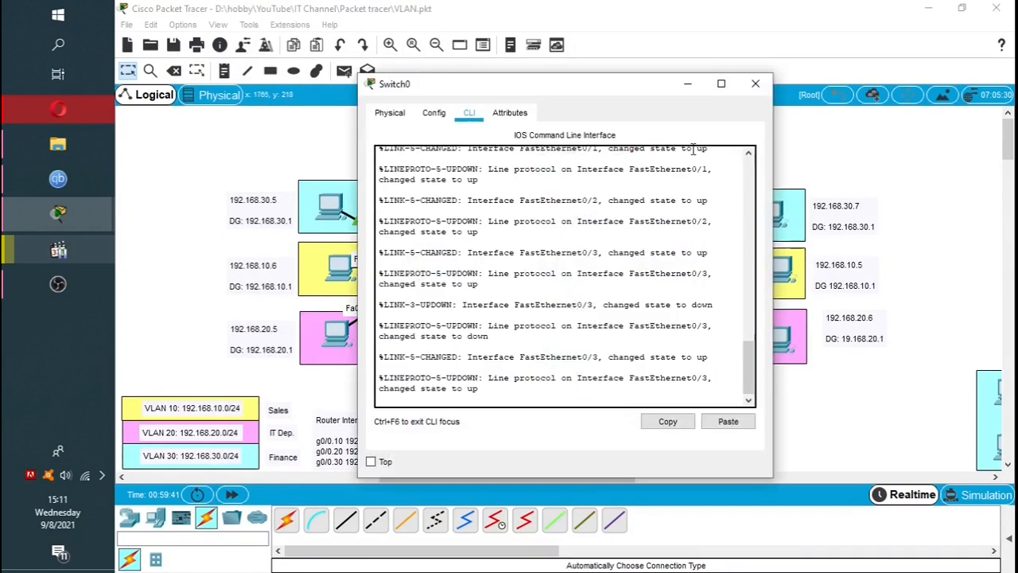
{"action": "left_click", "coordinate": [756, 83]}
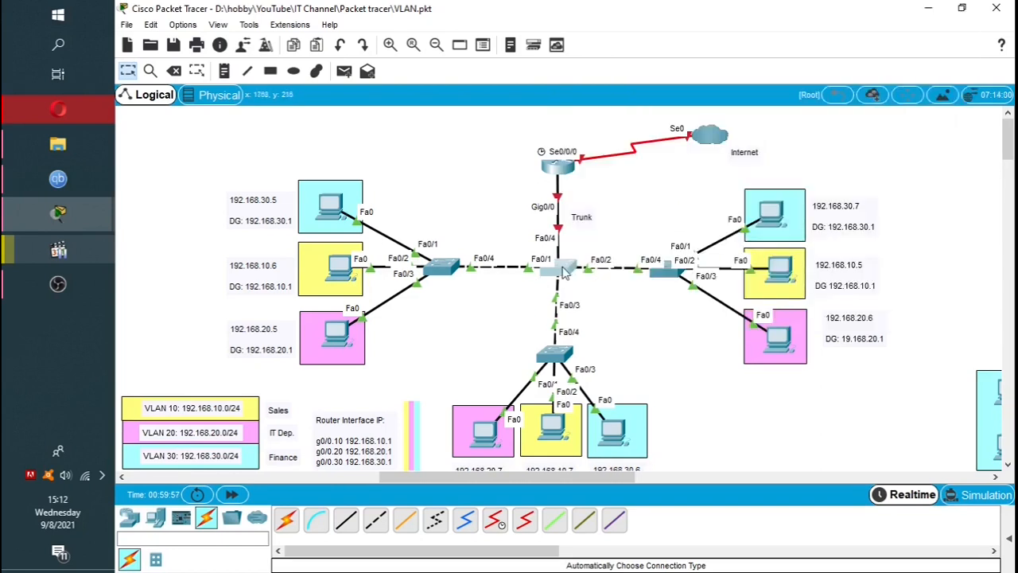
{"action": "left_click", "coordinate": [563, 272]}
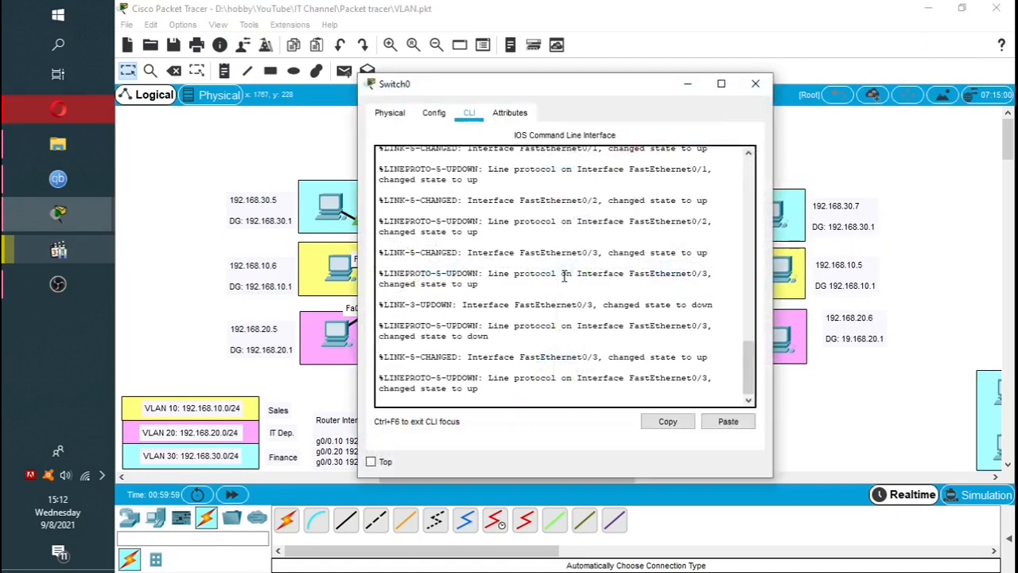
{"action": "key", "text": "Return"}
{"action": "type", "text": "en"}
{"action": "key", "text": "Return"}
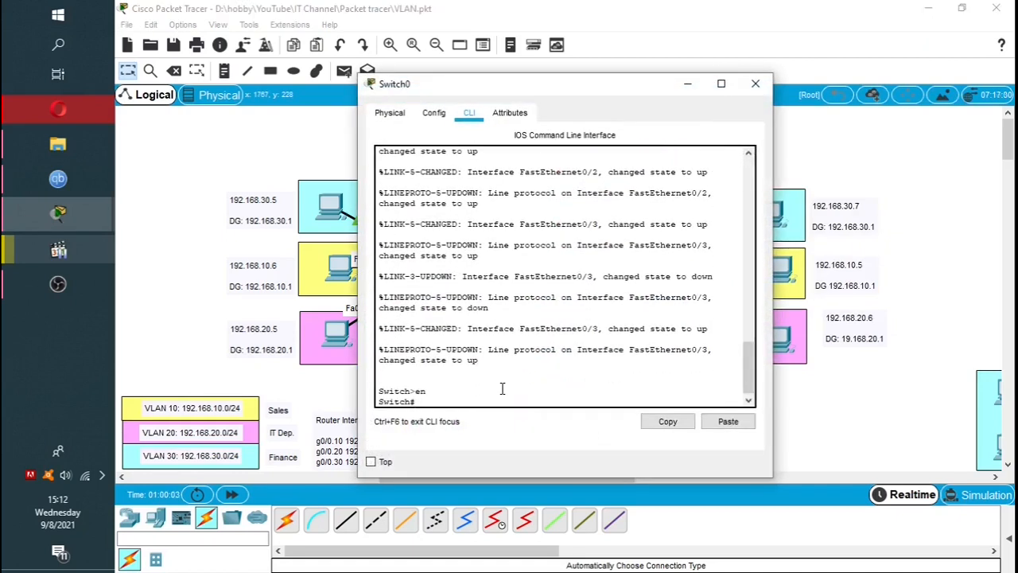
{"action": "type", "text": "conf t"}
{"action": "key", "text": "Return"}
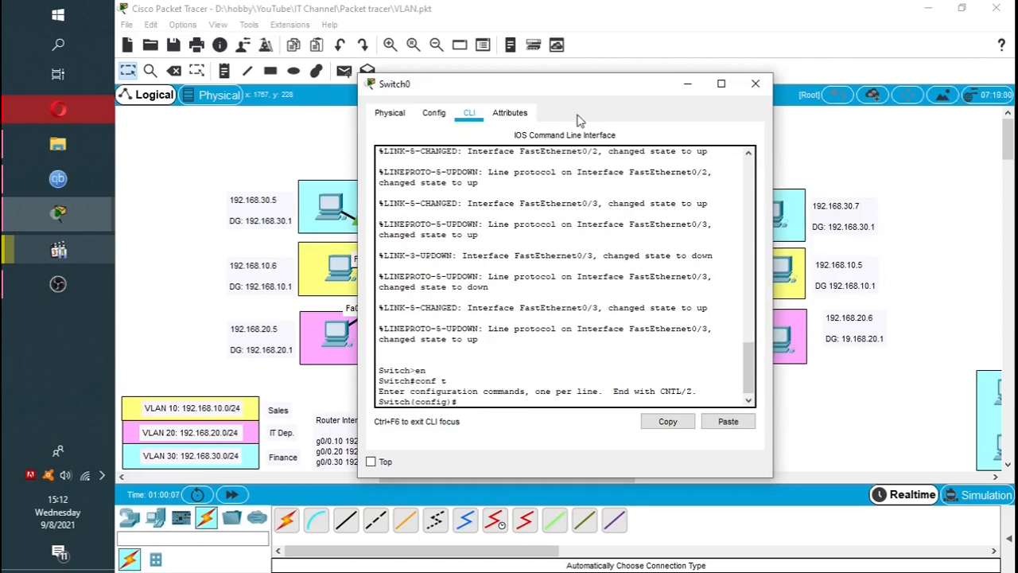
Create VLANs 10, 20 and 30 on Switch0 without names, and exit VLAN configuration
{"action": "left_click_drag", "start_coordinate": [509, 82], "coordinate": [743, 89]}
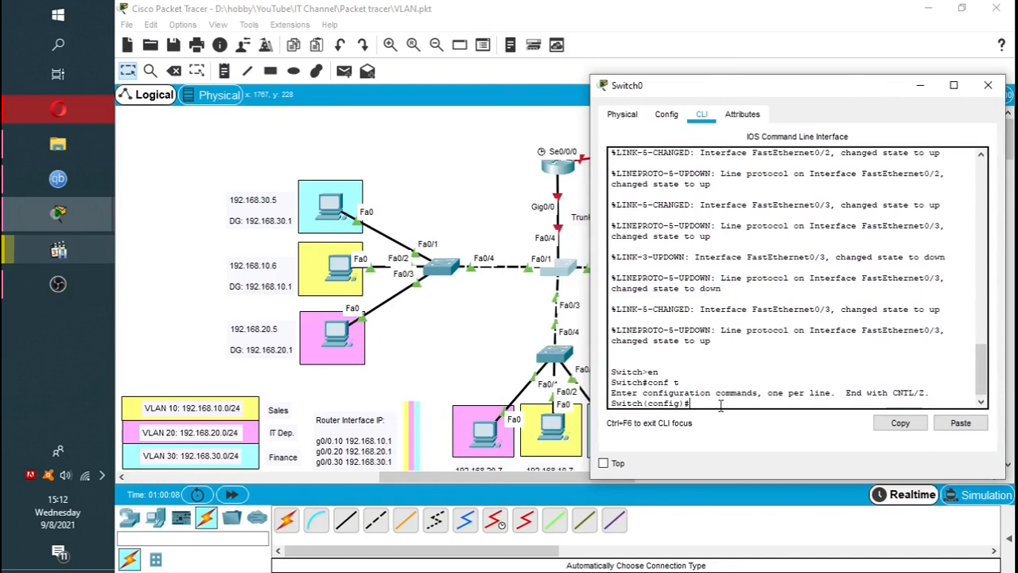
{"action": "type", "text": "vlan 10"}
{"action": "key", "text": "Return"}
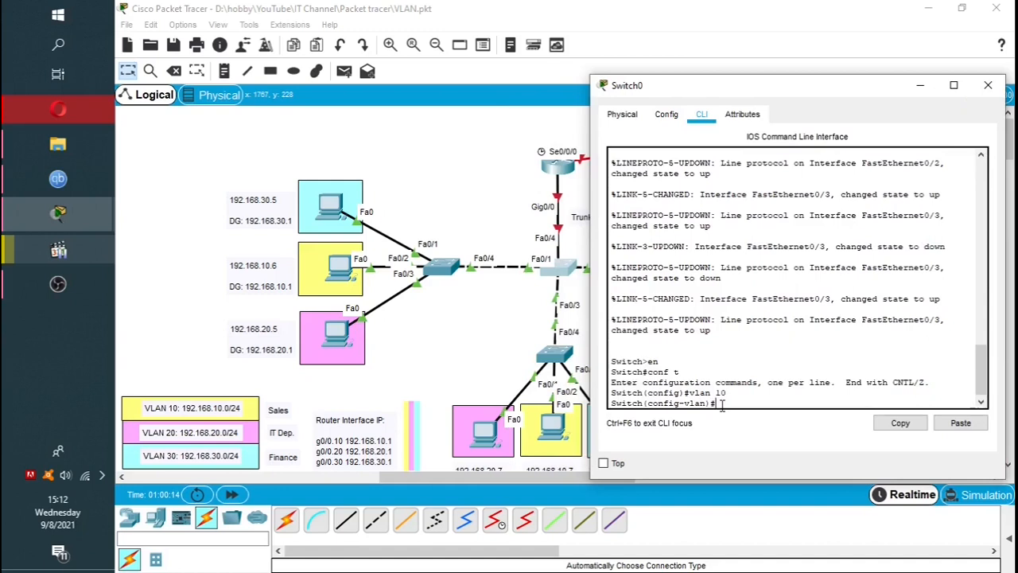
{"action": "type", "text": "n)#vlan 20"}
{"action": "key", "text": "Return"}
{"action": "type", "text": "vlan"}
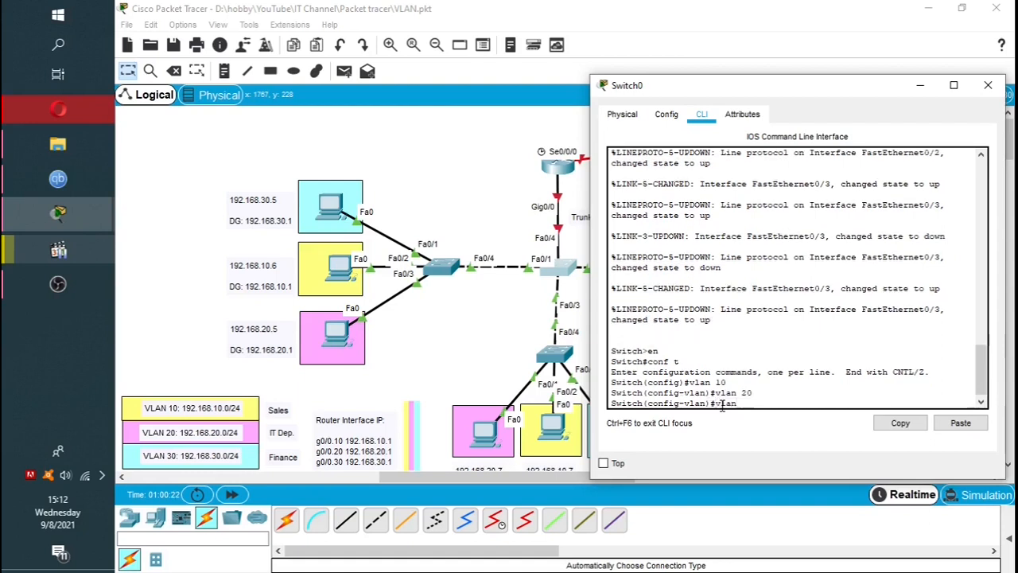
{"action": "type", "text": " 30"}
{"action": "key", "text": "BackSpace"}
{"action": "type", "text": "0"}
{"action": "key", "text": "Return"}
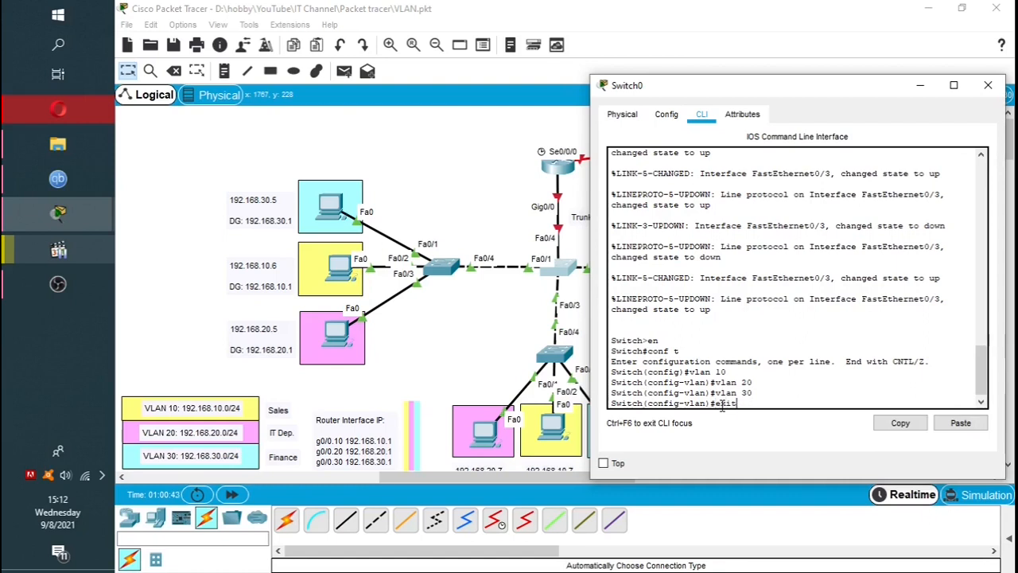
{"action": "key", "text": "Return"}
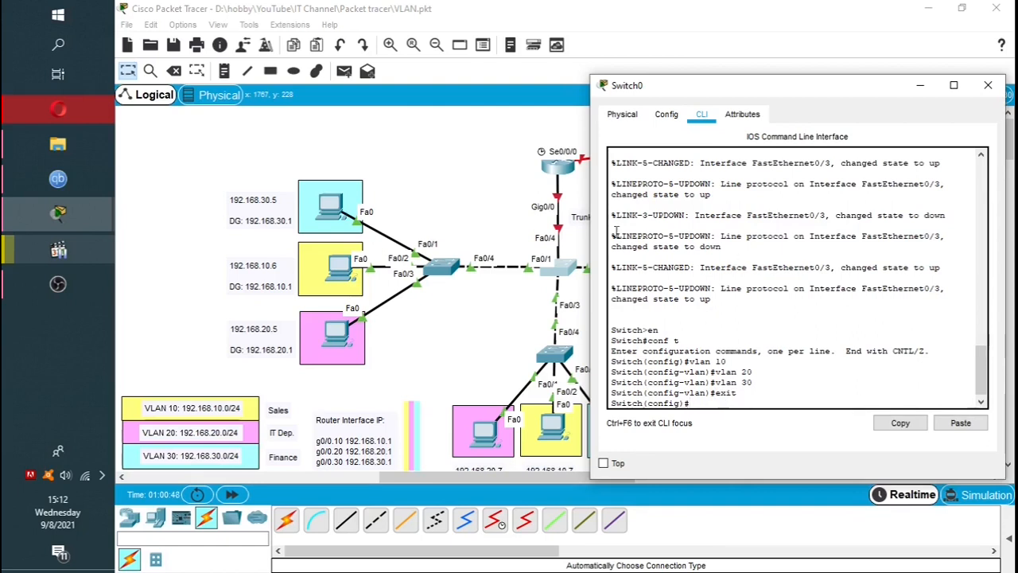
Move the Trunk label beside the link between the router's Gig0/0 and Switch0's Fa0/4
{"action": "left_click_drag", "start_coordinate": [781, 90], "coordinate": [941, 93]}
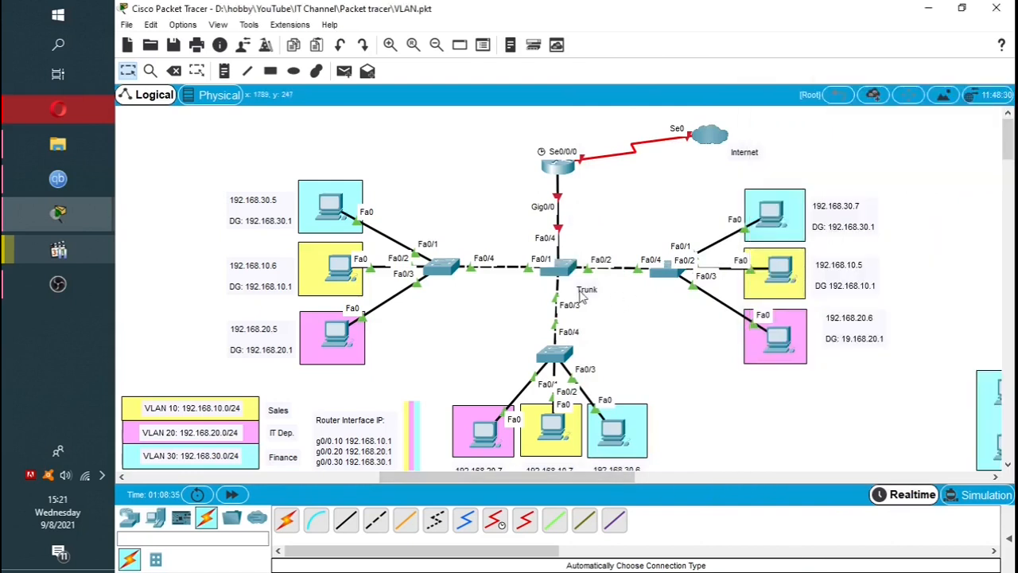
{"action": "left_click_drag", "start_coordinate": [581, 294], "coordinate": [575, 223]}
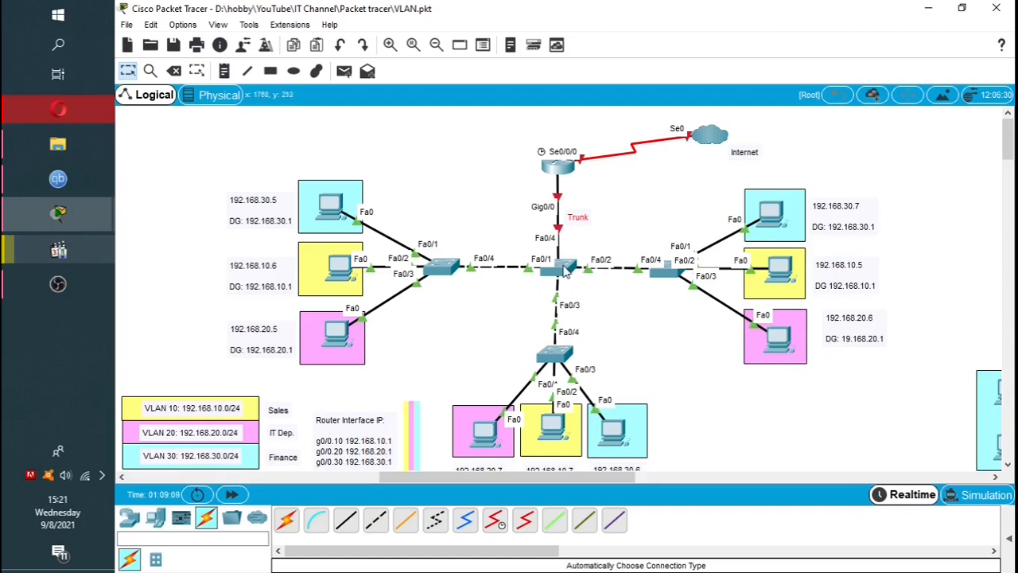
Enter interface range configuration for Switch0's ports f0/1 - 4 with int range
{"action": "left_click", "coordinate": [564, 272]}
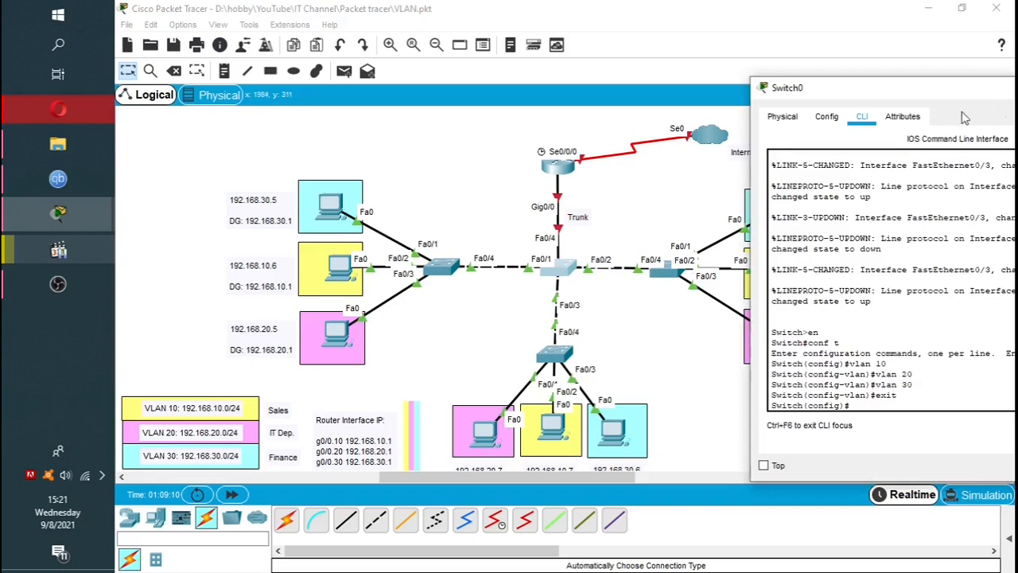
{"action": "left_click_drag", "start_coordinate": [849, 89], "coordinate": [764, 44]}
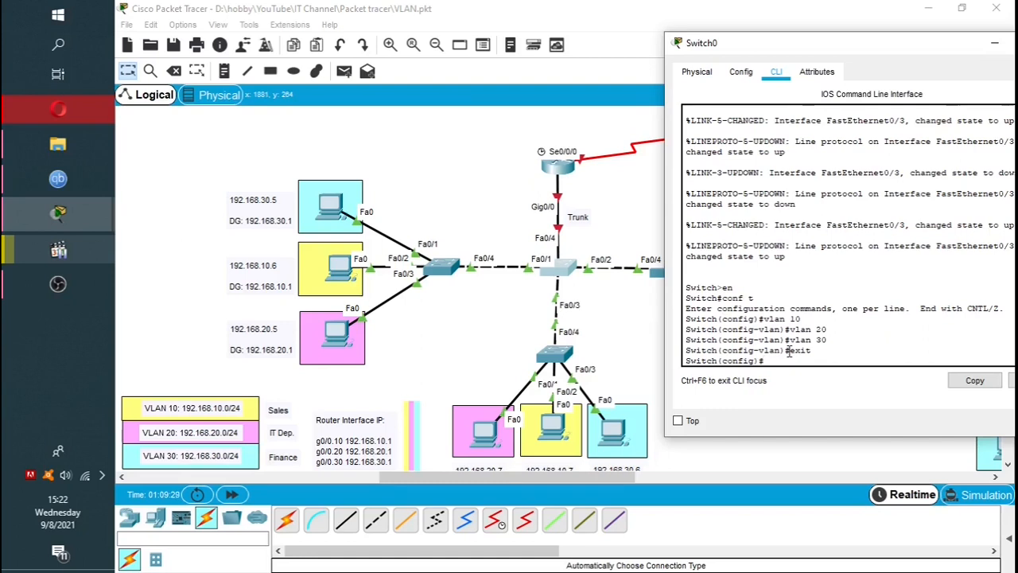
{"action": "type", "text": "int fange f0/"}
{"action": "type", "text": "1 - 4"}
{"action": "key", "text": "Return"}
{"action": "left_click_drag", "start_coordinate": [802, 362], "coordinate": [718, 363]}
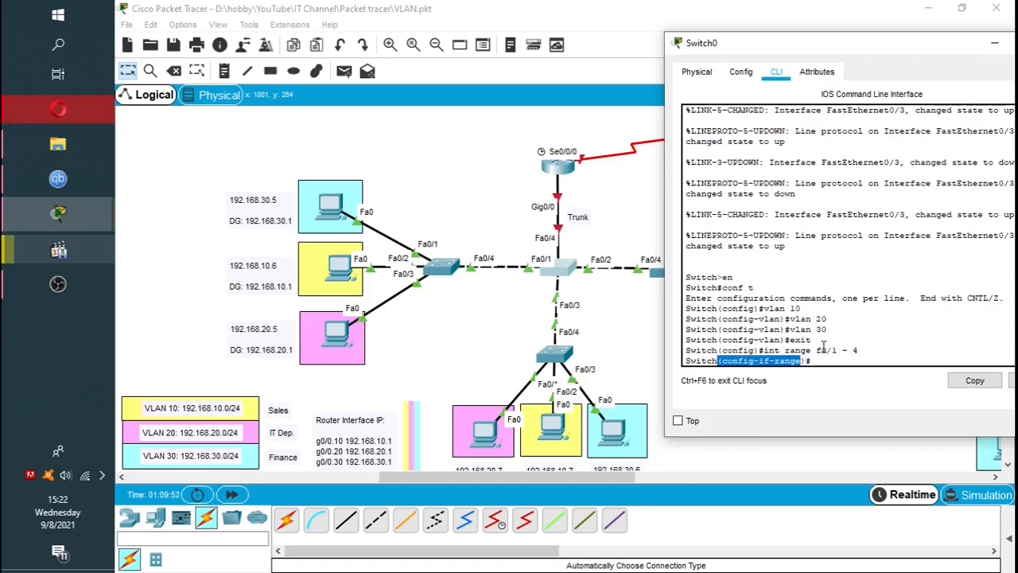
Set Switch0's ports f0/1 - 4 to trunk mode with switchport mode trunk
{"action": "left_click", "coordinate": [815, 360]}
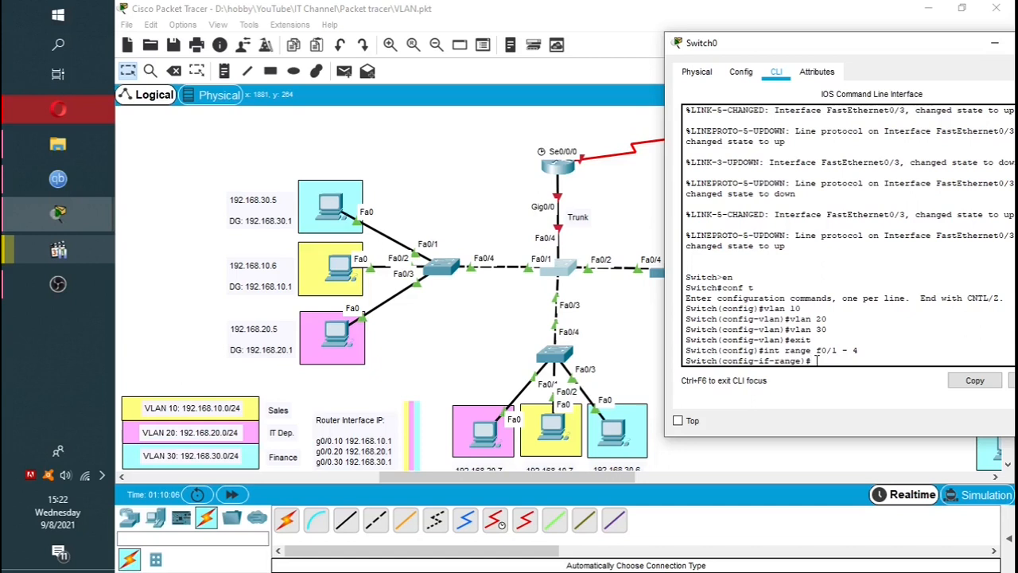
{"action": "type", "text": "sw"}
{"action": "key", "text": "Tab"}
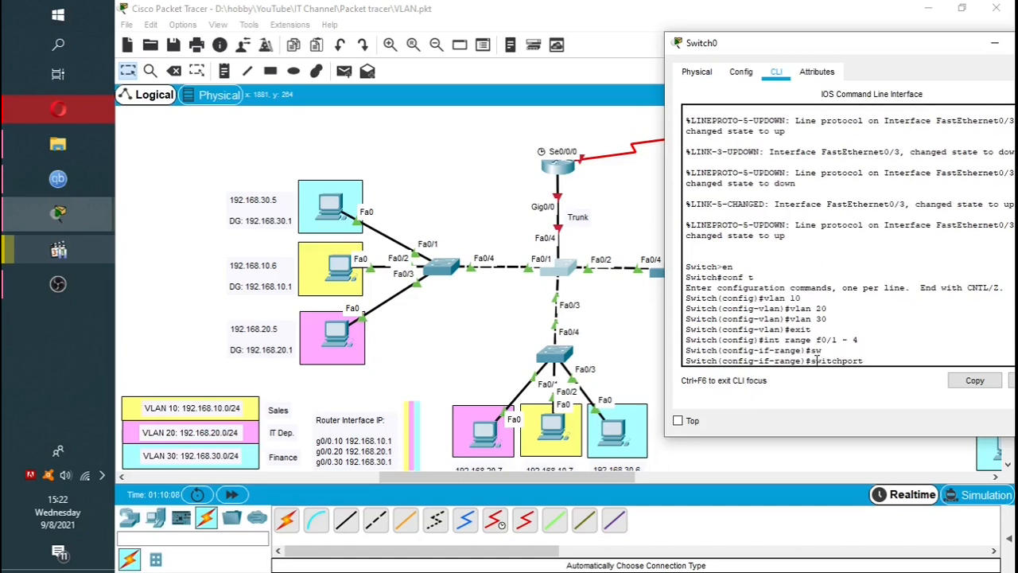
{"action": "type", "text": "mode trunk"}
{"action": "key", "text": "Return"}
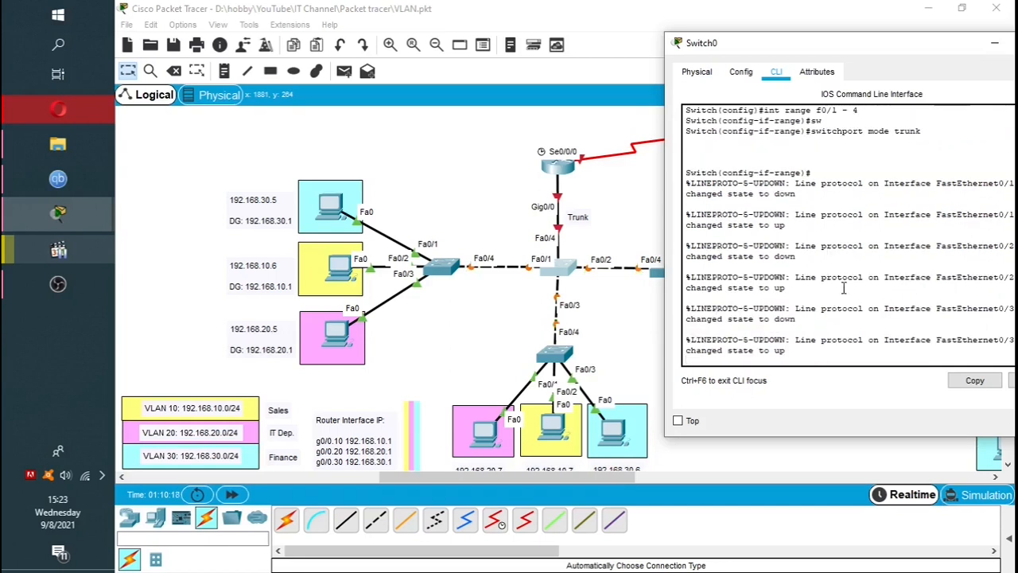
Review the line protocol messages for FastEthernet0/1 to FastEthernet0/3 in Switch0's command line
{"action": "left_click_drag", "start_coordinate": [809, 48], "coordinate": [737, 53]}
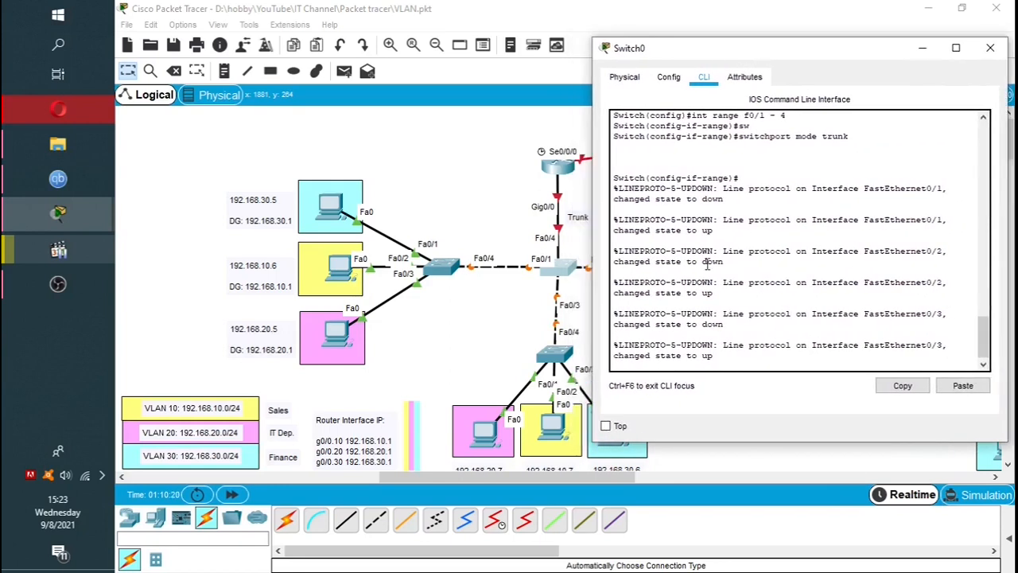
{"action": "left_click_drag", "start_coordinate": [859, 190], "coordinate": [949, 220]}
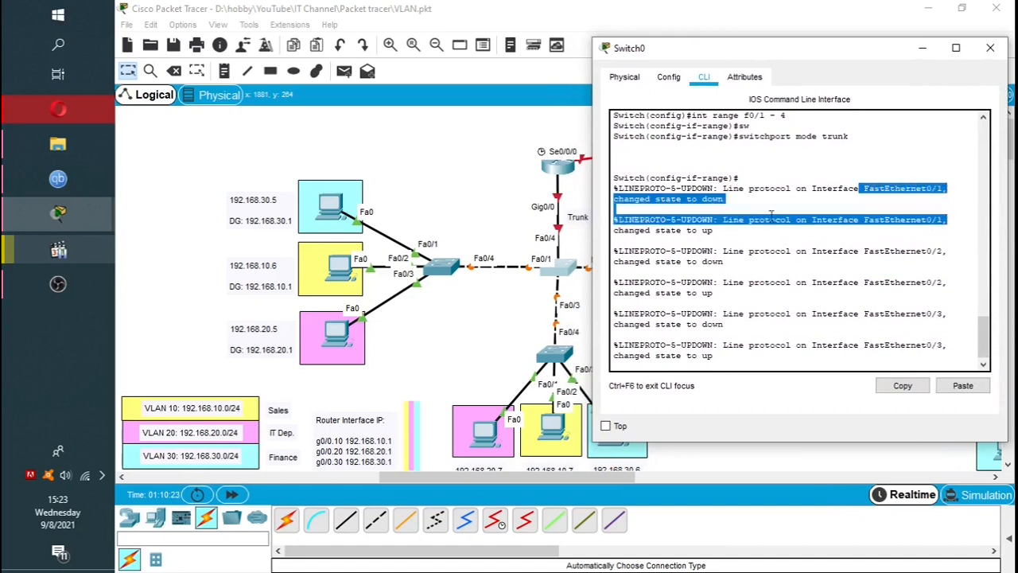
{"action": "left_click_drag", "start_coordinate": [720, 230], "coordinate": [629, 230]}
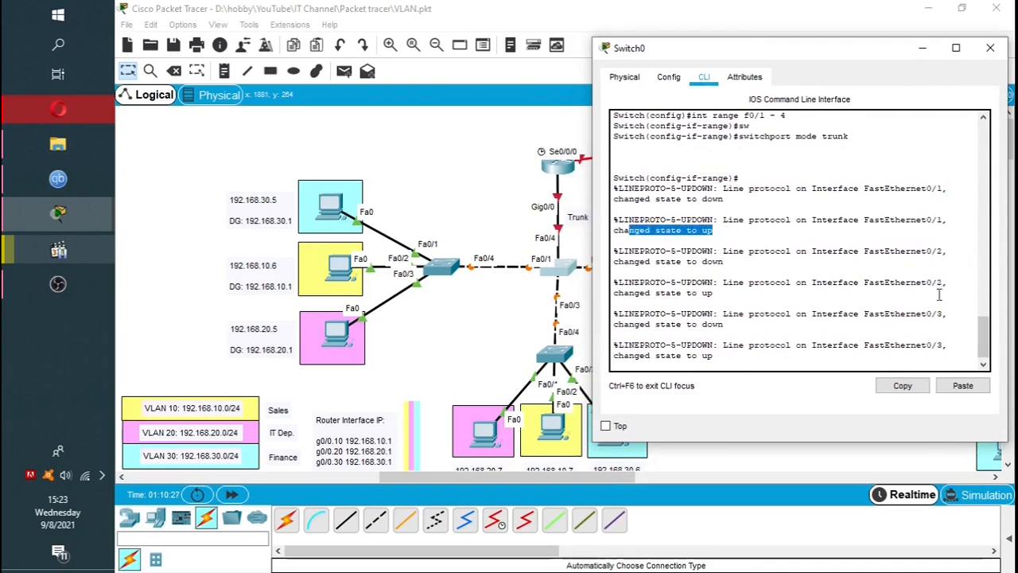
{"action": "left_click", "coordinate": [986, 363]}
{"action": "mouse_move", "coordinate": [989, 358]}
{"action": "left_mouse_down"}
{"action": "mouse_move", "coordinate": [987, 288]}
{"action": "mouse_move", "coordinate": [993, 370]}
{"action": "left_mouse_up"}
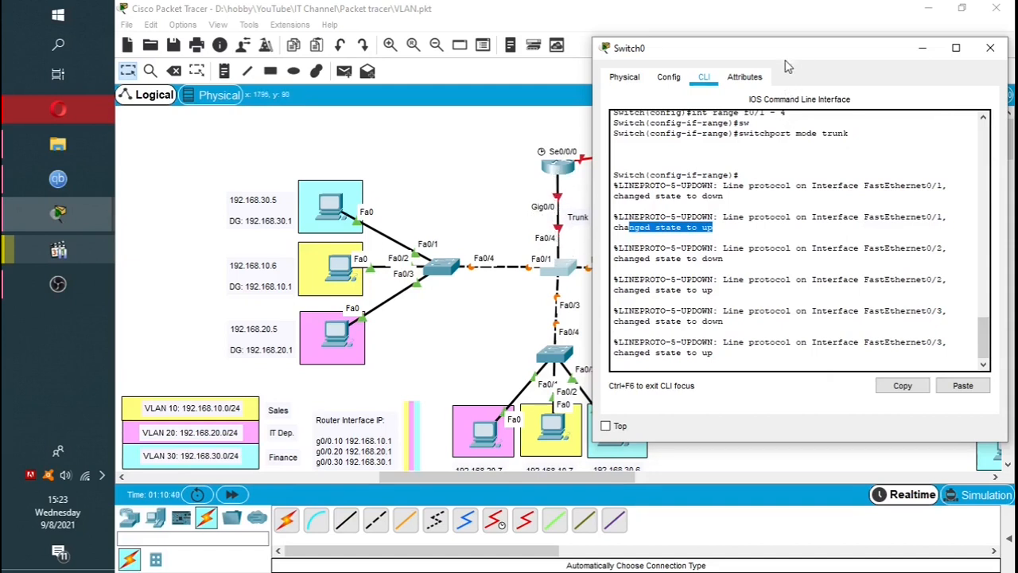
{"action": "left_click_drag", "start_coordinate": [787, 59], "coordinate": [818, 59]}
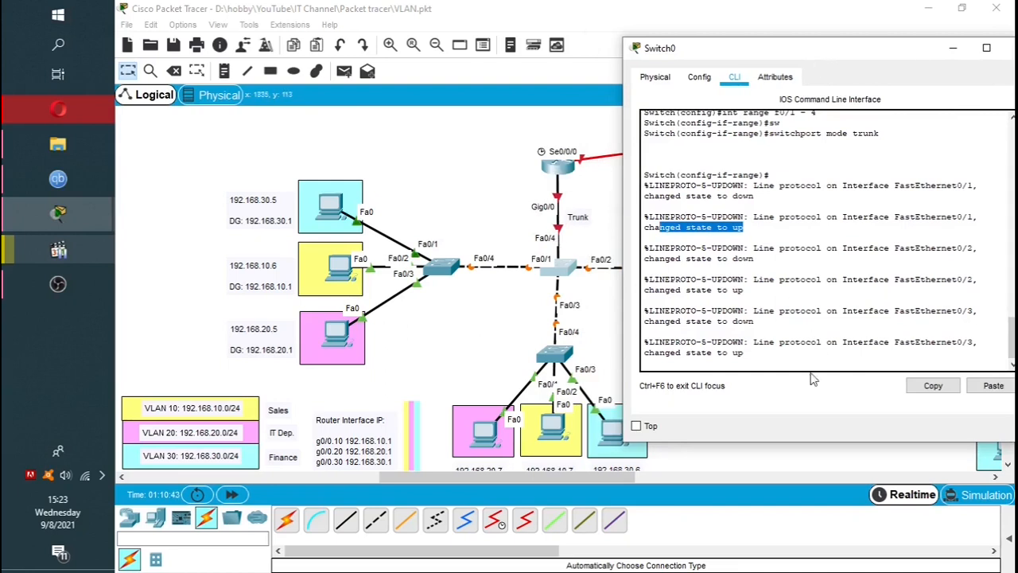
{"action": "left_click", "coordinate": [758, 365]}
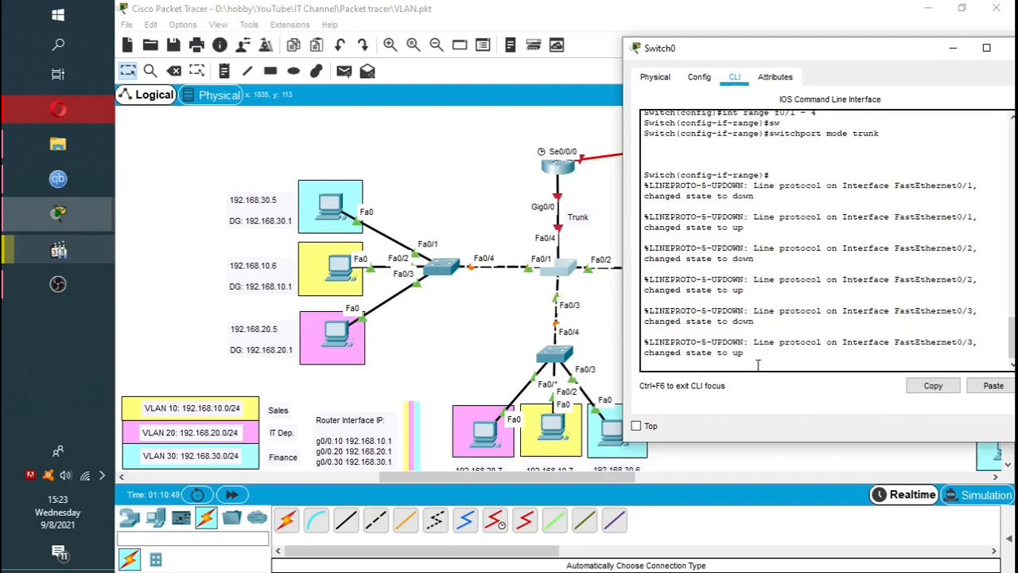
List the options of switchport trunk with ? and examine the allowed and native entries in the enlarged Switch0 window
{"action": "key", "text": "Return"}
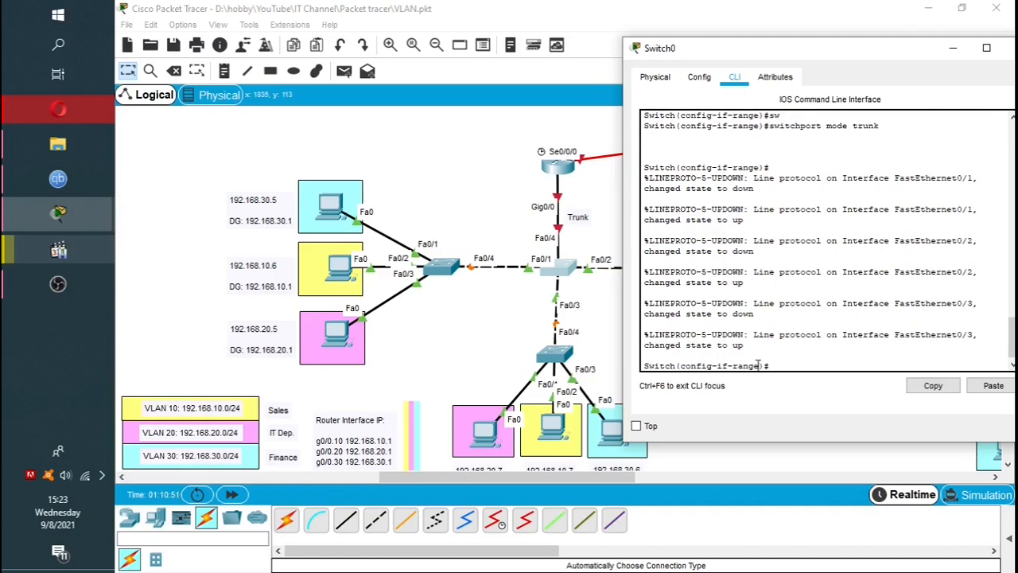
{"action": "type", "text": "sw"}
{"action": "key", "text": "Tab"}
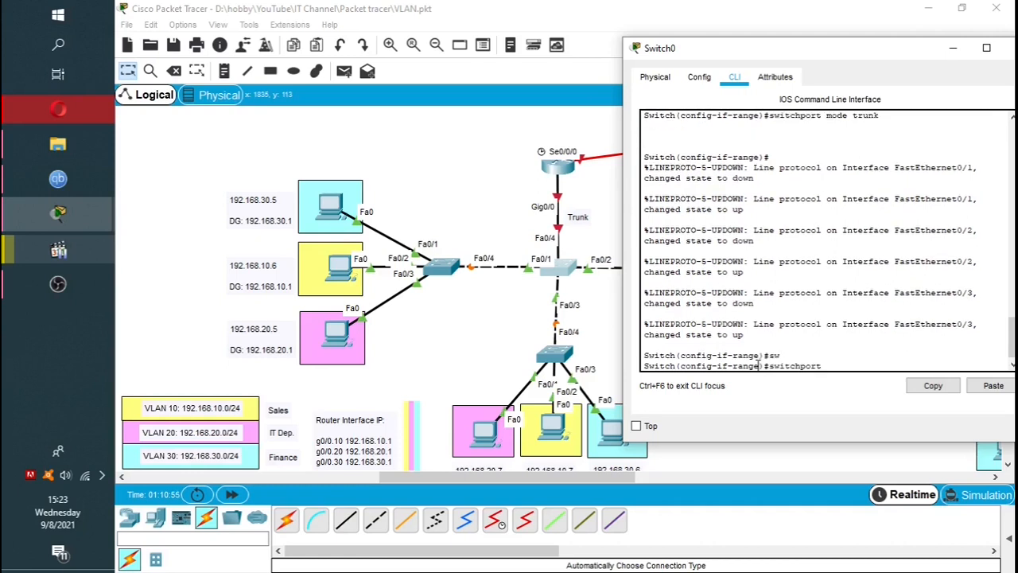
{"action": "type", "text": "trunk ?"}
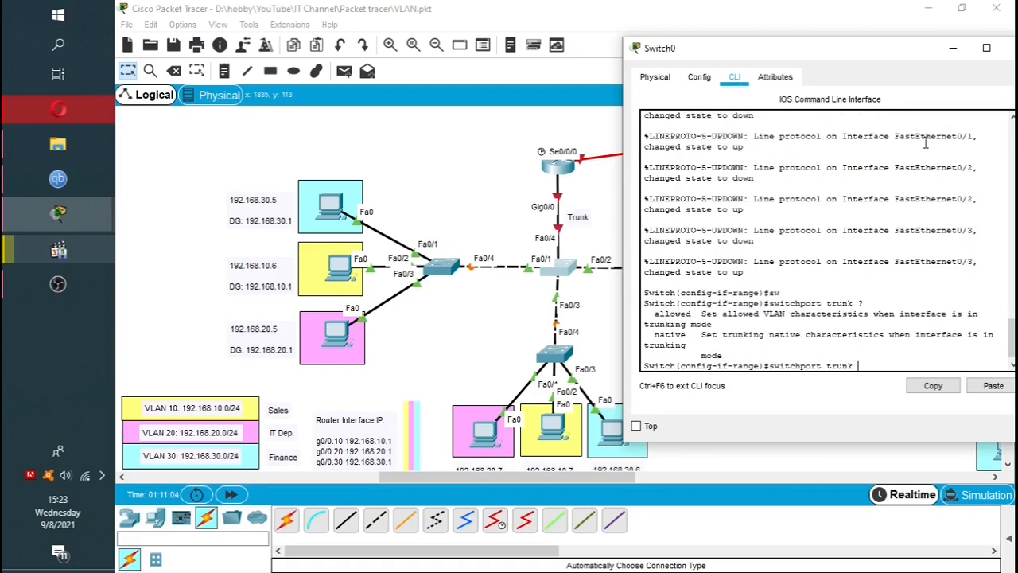
{"action": "left_click", "coordinate": [987, 48]}
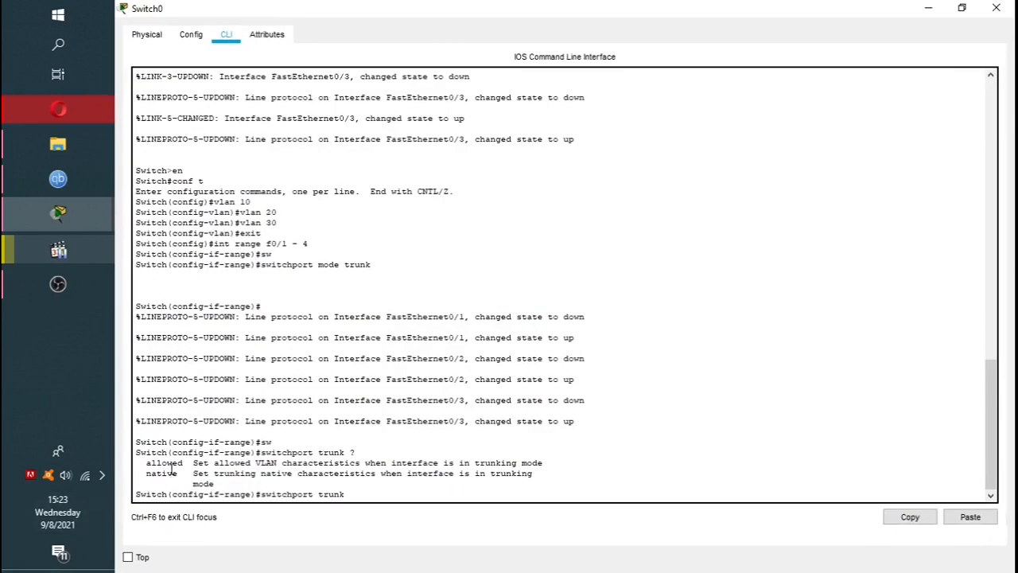
{"action": "mouse_move", "coordinate": [147, 465]}
{"action": "left_mouse_down"}
{"action": "mouse_move", "coordinate": [181, 474]}
{"action": "mouse_move", "coordinate": [136, 474]}
{"action": "left_mouse_up"}
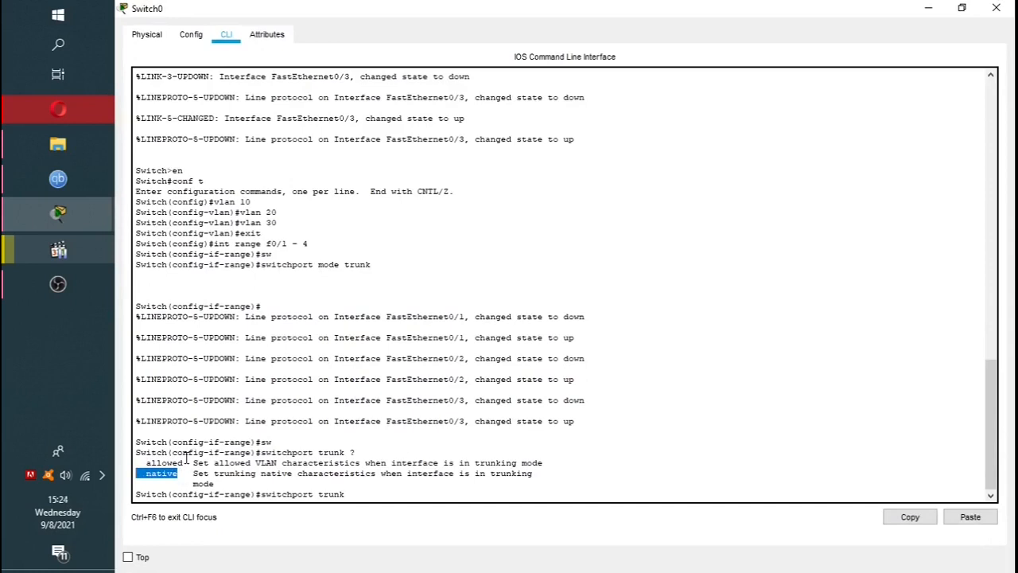
{"action": "left_click_drag", "start_coordinate": [183, 463], "coordinate": [157, 462]}
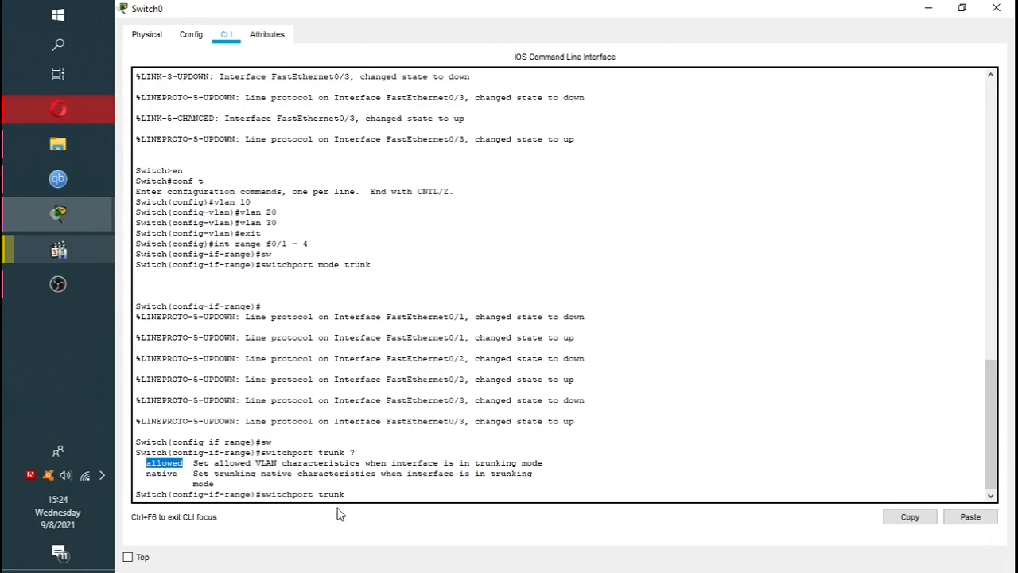
Try to allow all VLANs on the trunk ports with switchport trunk allowed all
{"action": "left_click", "coordinate": [363, 493]}
{"action": "type", "text": "allowd"}
{"action": "key", "text": "BackSpace"}
{"action": "key", "text": "BackSpace"}
{"action": "type", "text": "wed"}
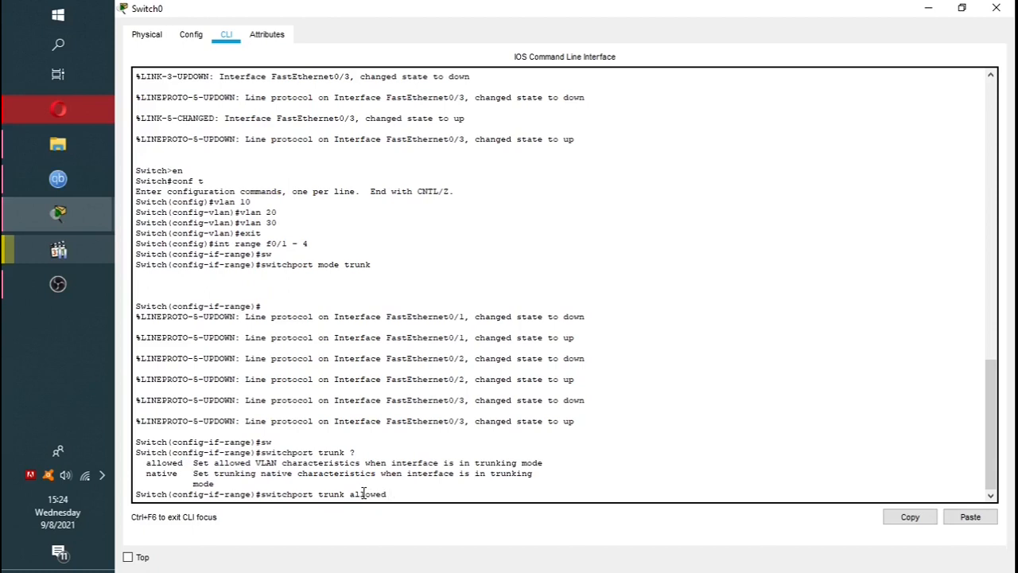
{"action": "type", "text": " 10"}
{"action": "key", "text": "BackSpace"}
{"action": "key", "text": "BackSpace"}
{"action": "type", "text": "all"}
{"action": "key", "text": "Return"}
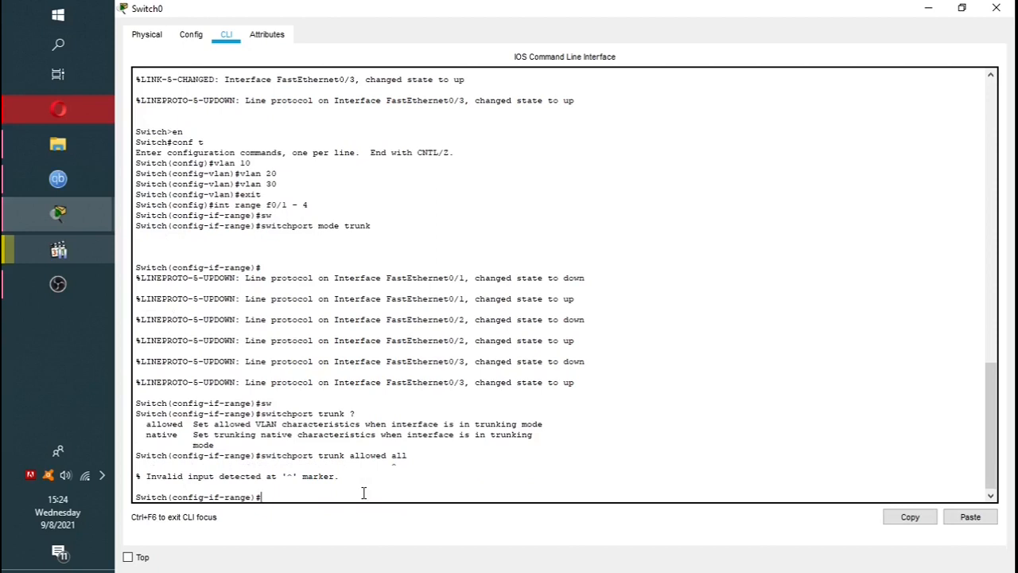
Allow all VLANs on Switch0's trunk ports with switchport trunk allowed vlan all
{"action": "key", "text": "Up"}
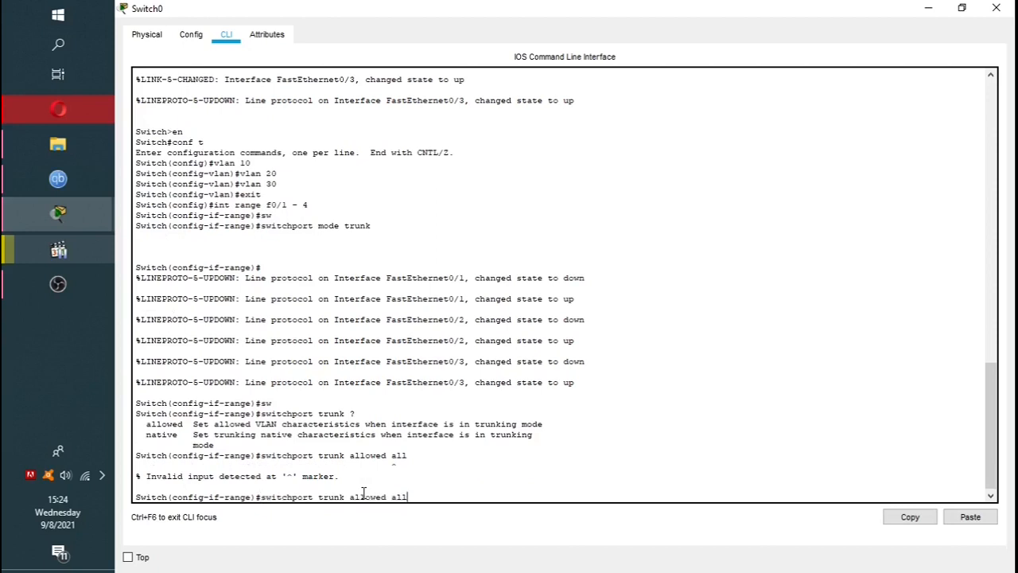
{"action": "key", "text": "BackSpace"}
{"action": "key", "text": "BackSpace"}
{"action": "key", "text": "BackSpace"}
{"action": "type", "text": "vlan al"}
{"action": "key", "text": "Return"}
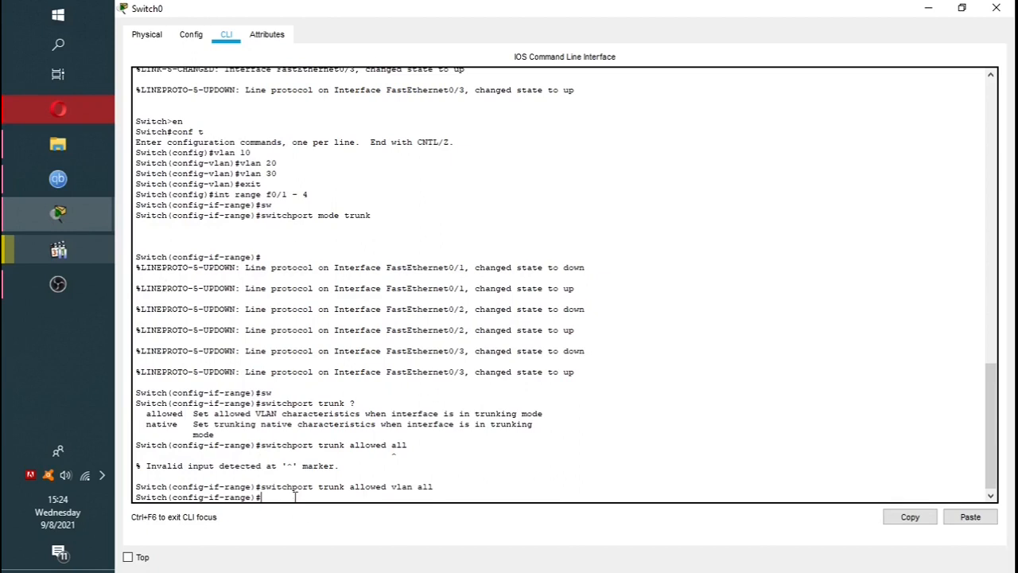
Check Switch0's trunks with do sh int trunk, examine the VLANs allowed and active per port, and minimize the Switch0 window
{"action": "type", "text": "do sh "}
{"action": "type", "text": "trunk"}
{"action": "key", "text": "Left"}
{"action": "key", "text": "Left"}
{"action": "key", "text": "Left"}
{"action": "key", "text": "Left"}
{"action": "key", "text": "Left"}
{"action": "key", "text": "Left"}
{"action": "type", "text": "int"}
{"action": "key", "text": "End"}
{"action": "key", "text": "Return"}
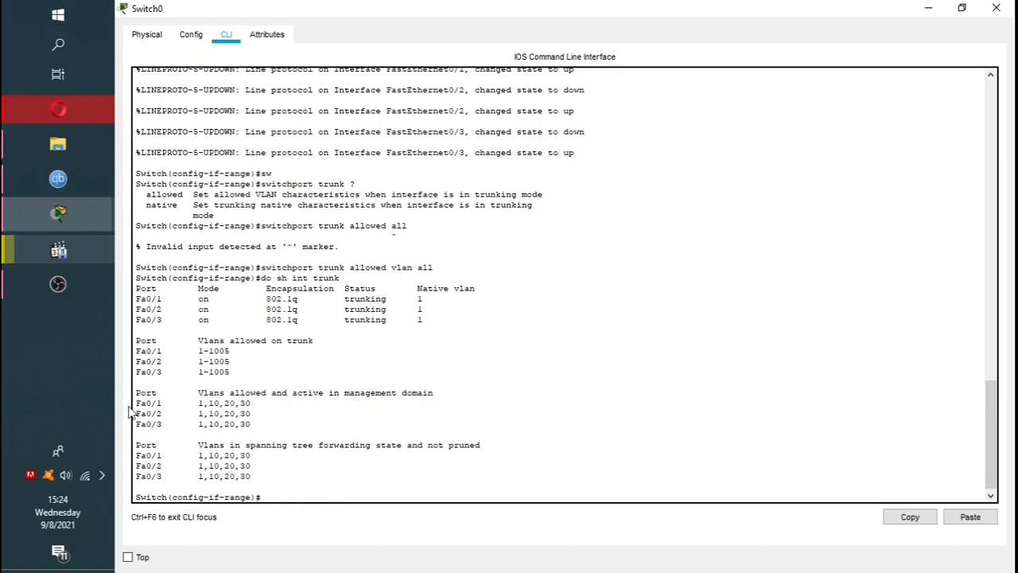
{"action": "left_click_drag", "start_coordinate": [135, 403], "coordinate": [269, 424]}
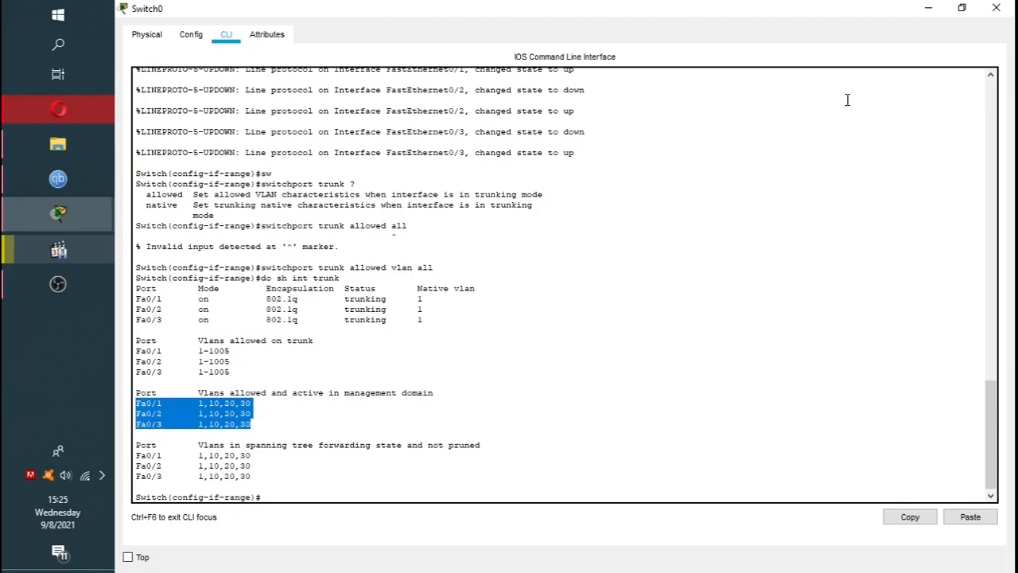
{"action": "left_click", "coordinate": [929, 8]}
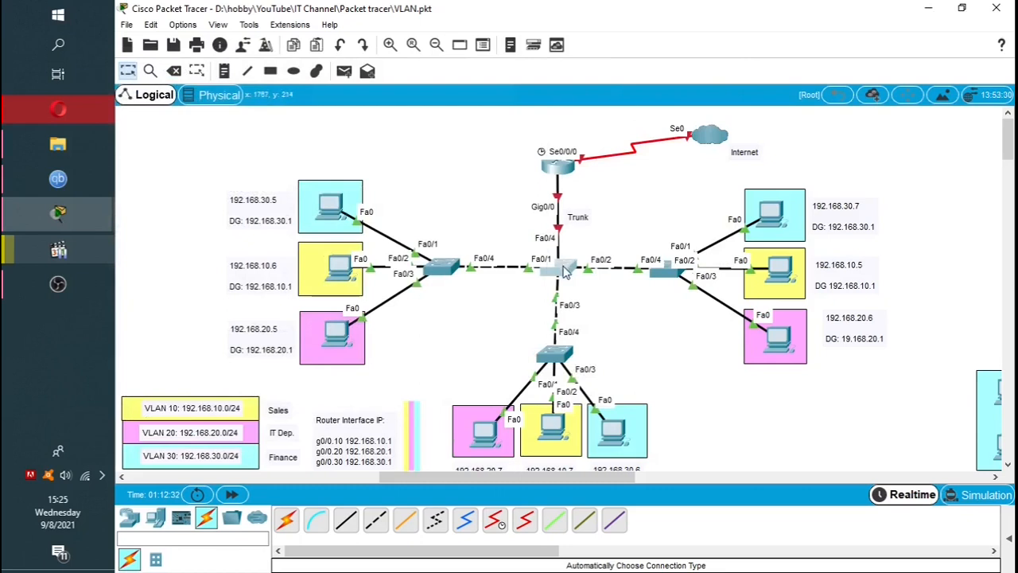
Ping 192.168.30.5 from the command prompt of the VLAN 30 PC with address 192.168.30.7
{"action": "mouse_move", "coordinate": [558, 270]}
{"action": "left_click", "coordinate": [776, 222]}
{"action": "left_click", "coordinate": [728, 164]}
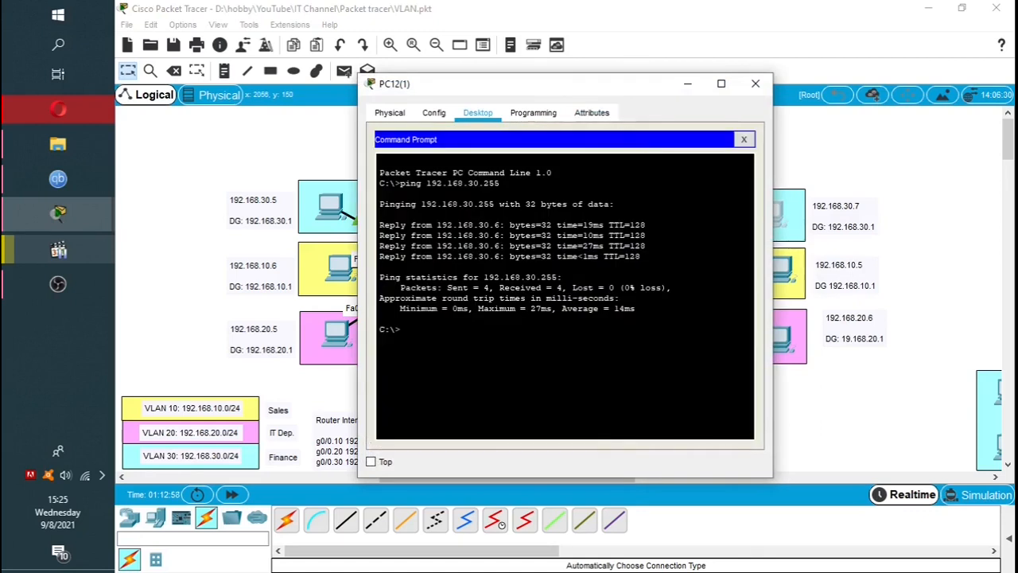
{"action": "key", "text": "Up"}
{"action": "key", "text": "BackSpace"}
{"action": "key", "text": "BackSpace"}
{"action": "key", "text": "BackSpace"}
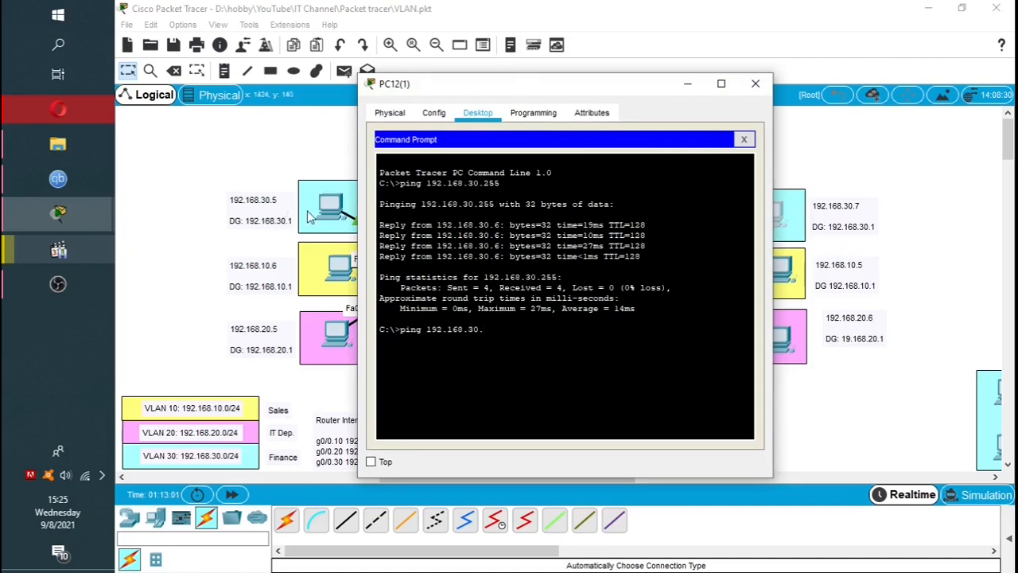
{"action": "left_click_drag", "start_coordinate": [558, 87], "coordinate": [584, 127]}
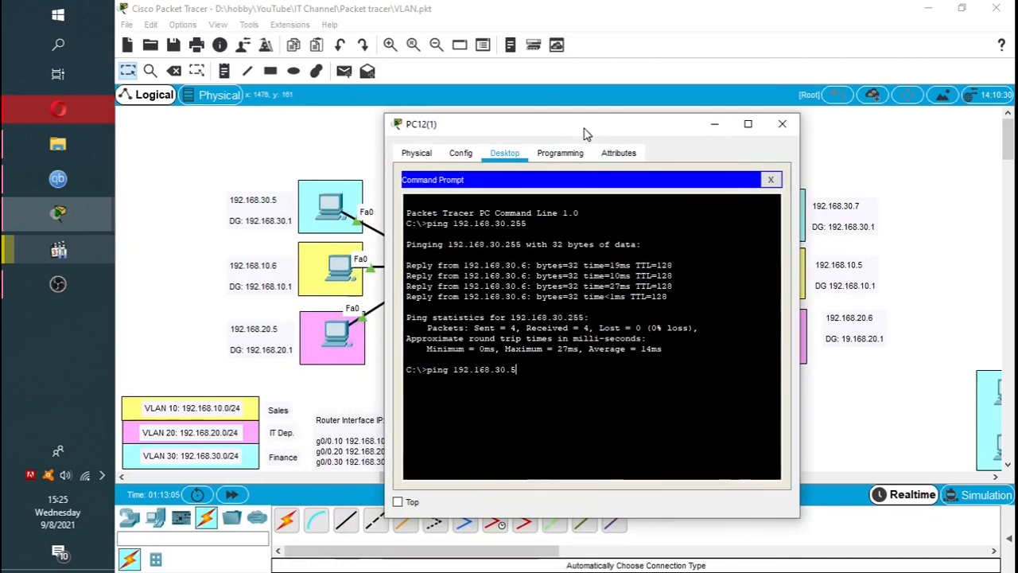
{"action": "key", "text": "Return"}
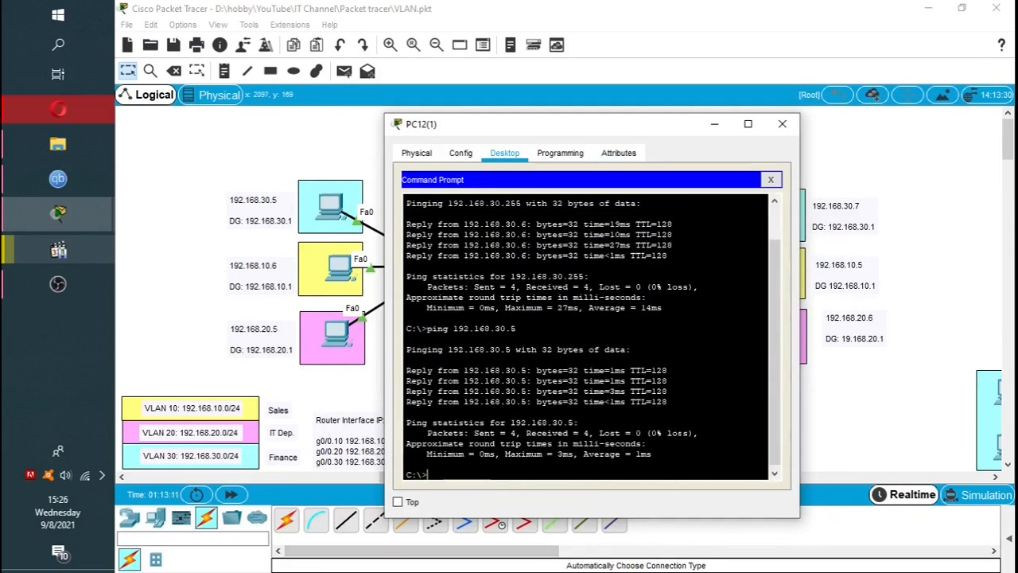
Ping 192.168.10.6 from the same PC, fast-forwarding simulation time with its window kept on top, and close the PC window
{"action": "left_click_drag", "start_coordinate": [683, 129], "coordinate": [647, 143]}
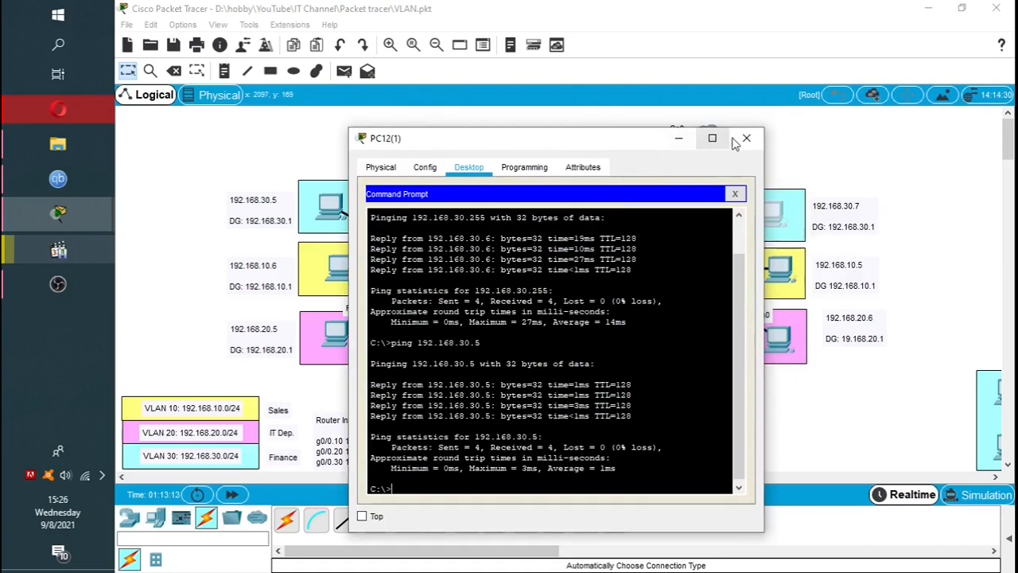
{"action": "left_click_drag", "start_coordinate": [469, 139], "coordinate": [558, 88]}
{"action": "type", "text": "ping"}
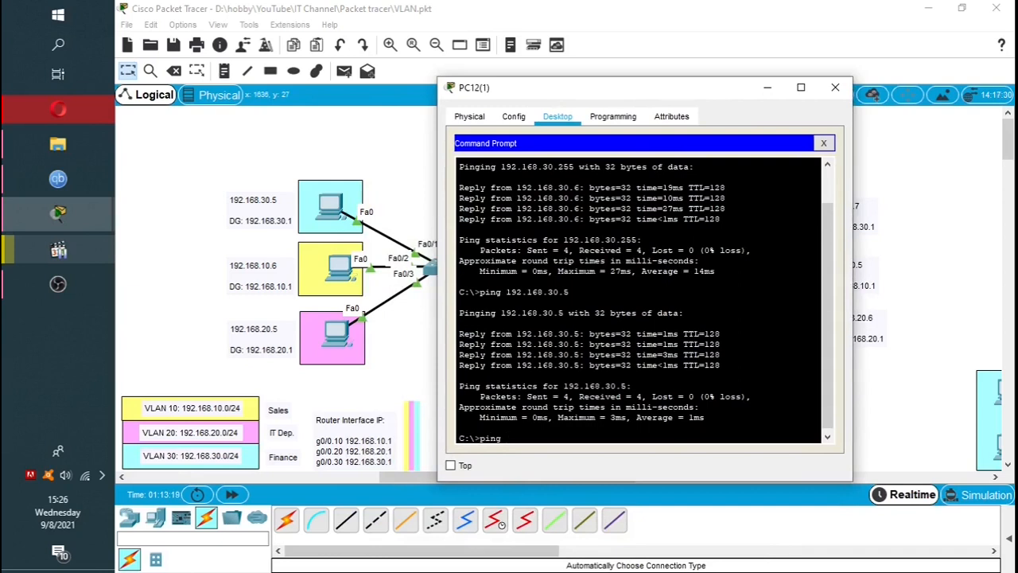
{"action": "type", "text": " 192.168.10.68.2"}
{"action": "key", "text": "Return"}
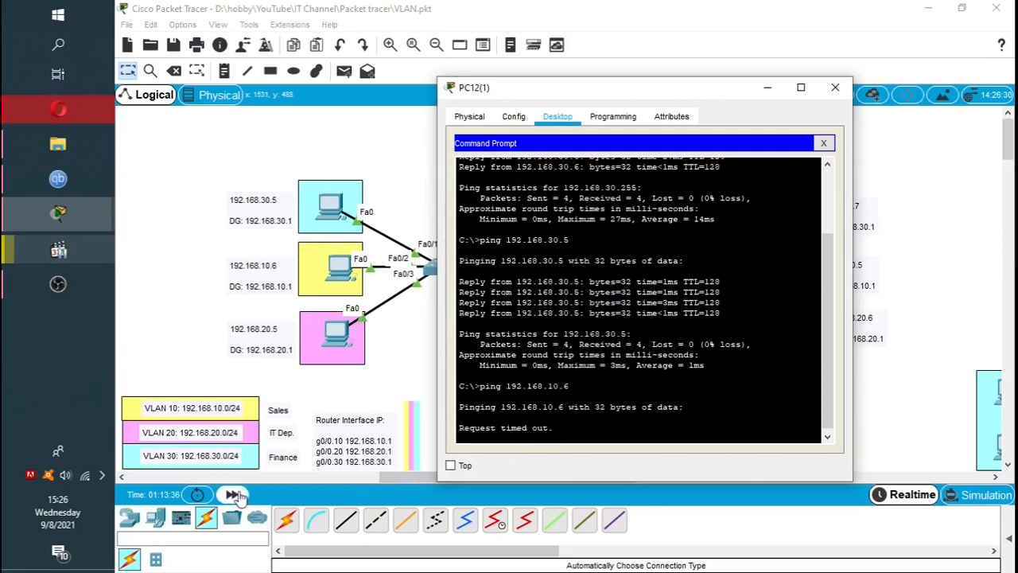
{"action": "left_click", "coordinate": [451, 466]}
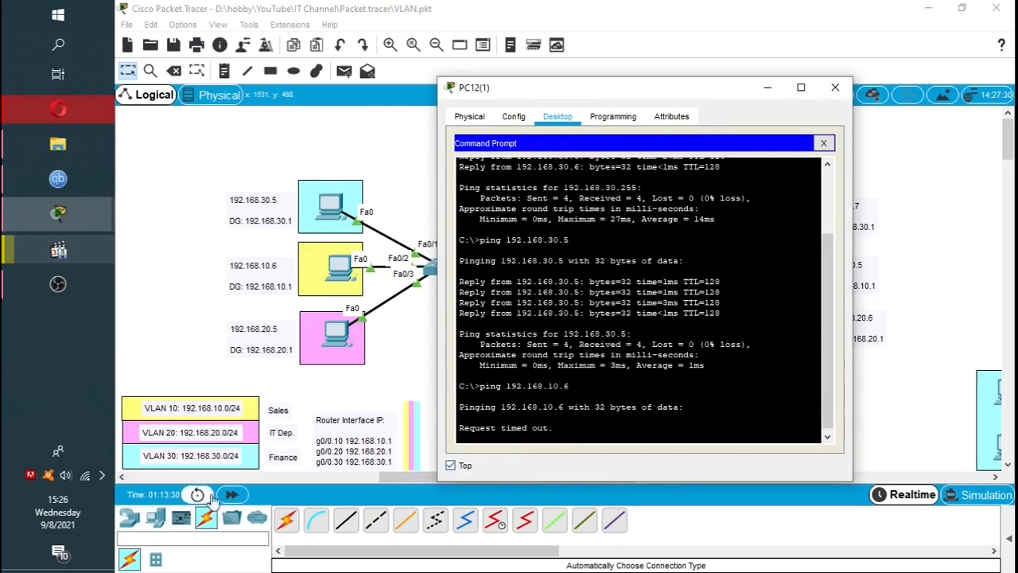
{"action": "left_click", "coordinate": [232, 494]}
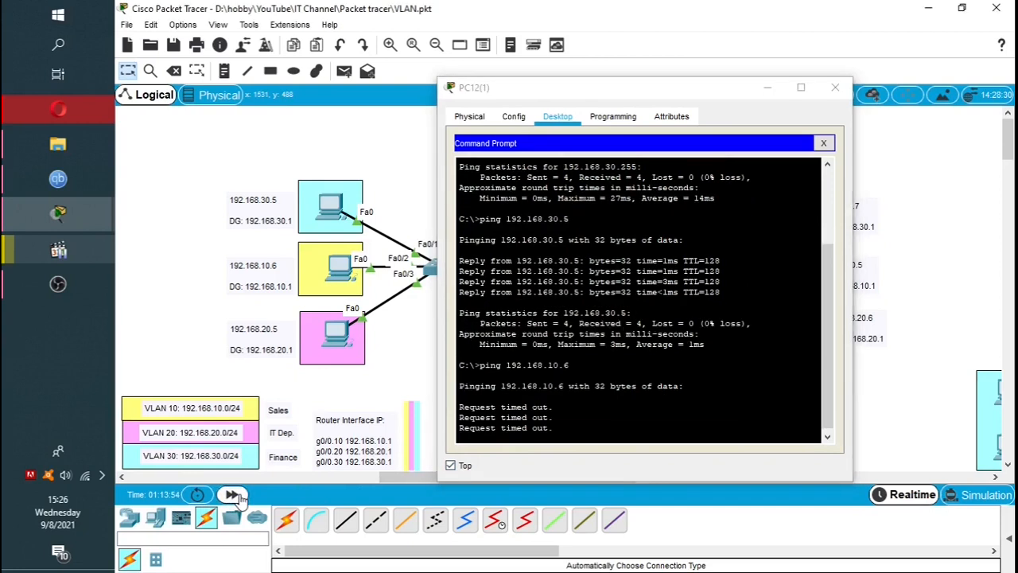
{"action": "left_click", "coordinate": [232, 495]}
{"action": "left_click", "coordinate": [836, 88]}
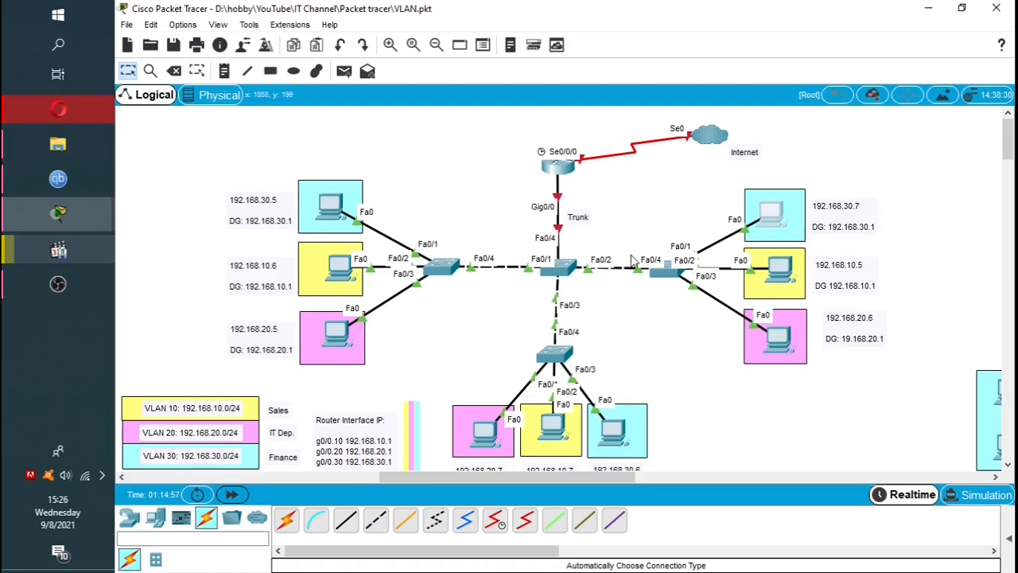
Open Router1's command line and enter global configuration mode with en and conf t
{"action": "left_click", "coordinate": [564, 171]}
{"action": "left_click_drag", "start_coordinate": [277, 65], "coordinate": [757, 76]}
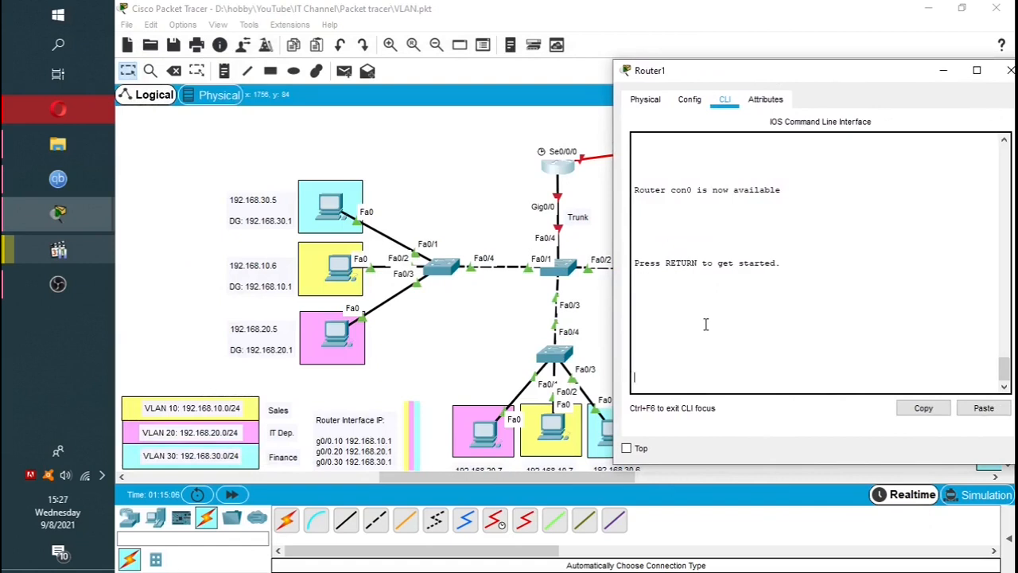
{"action": "key", "text": "Return"}
{"action": "type", "text": "en"}
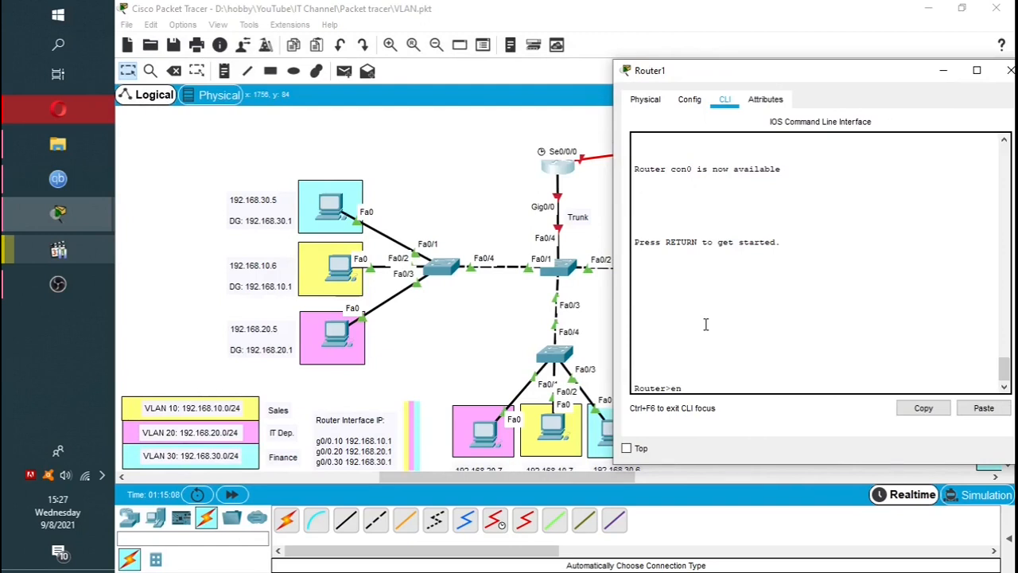
{"action": "key", "text": "Return"}
{"action": "type", "text": "conf"}
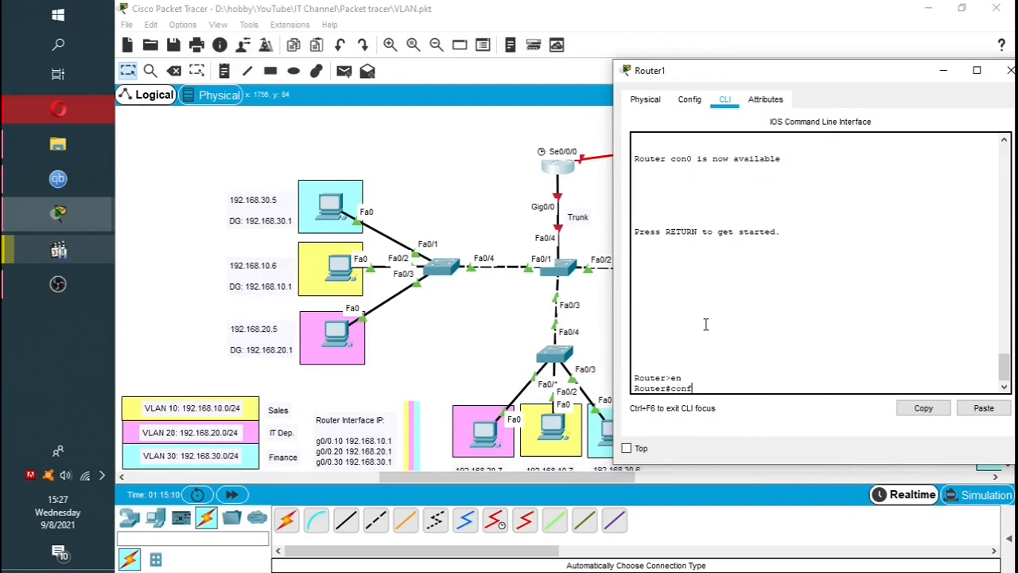
{"action": "type", "text": " t"}
{"action": "key", "text": "Return"}
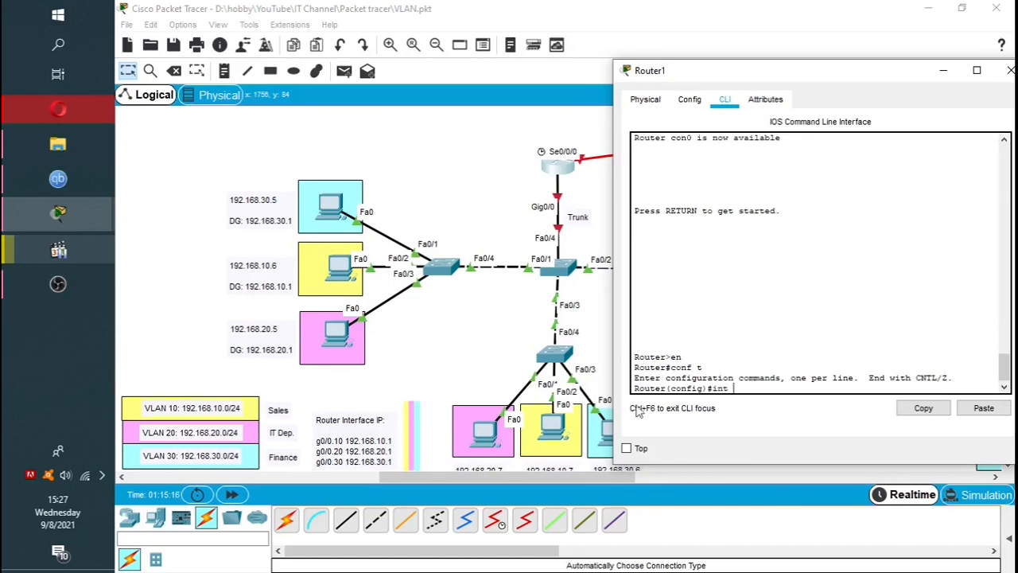
Move the Router Interface IP note beside Router1 in the topology, and clear the router's window from the workspace
{"action": "left_click_drag", "start_coordinate": [351, 457], "coordinate": [493, 183]}
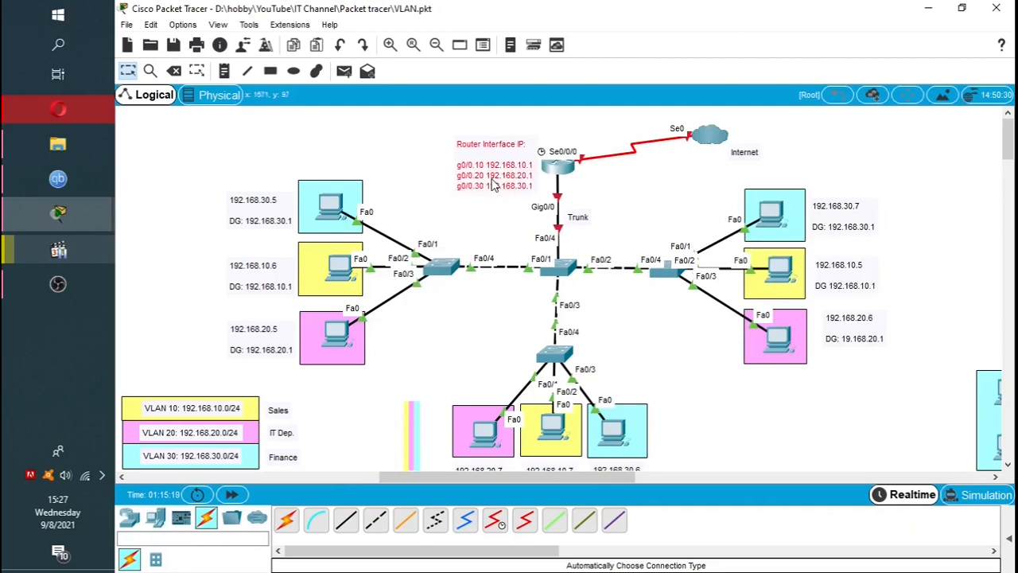
{"action": "left_click", "coordinate": [555, 171]}
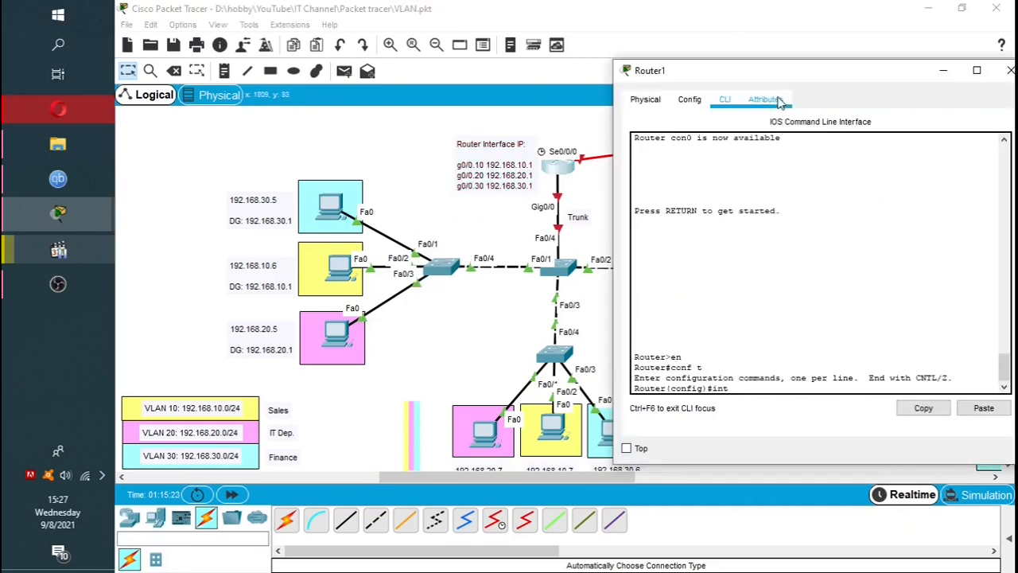
{"action": "left_click_drag", "start_coordinate": [780, 84], "coordinate": [852, 84]}
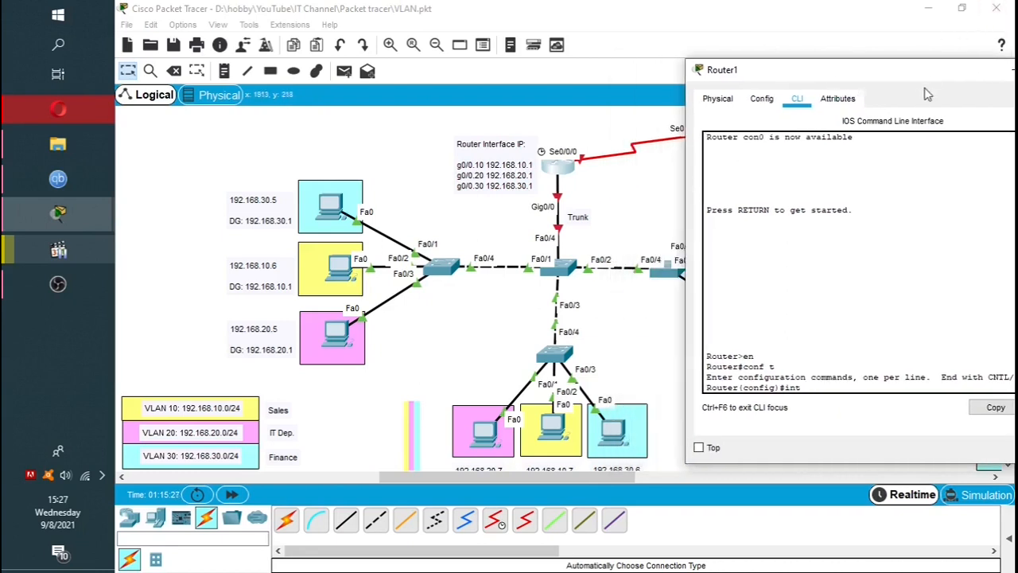
{"action": "left_click_drag", "start_coordinate": [928, 77], "coordinate": [857, 90]}
{"action": "left_click", "coordinate": [848, 83]}
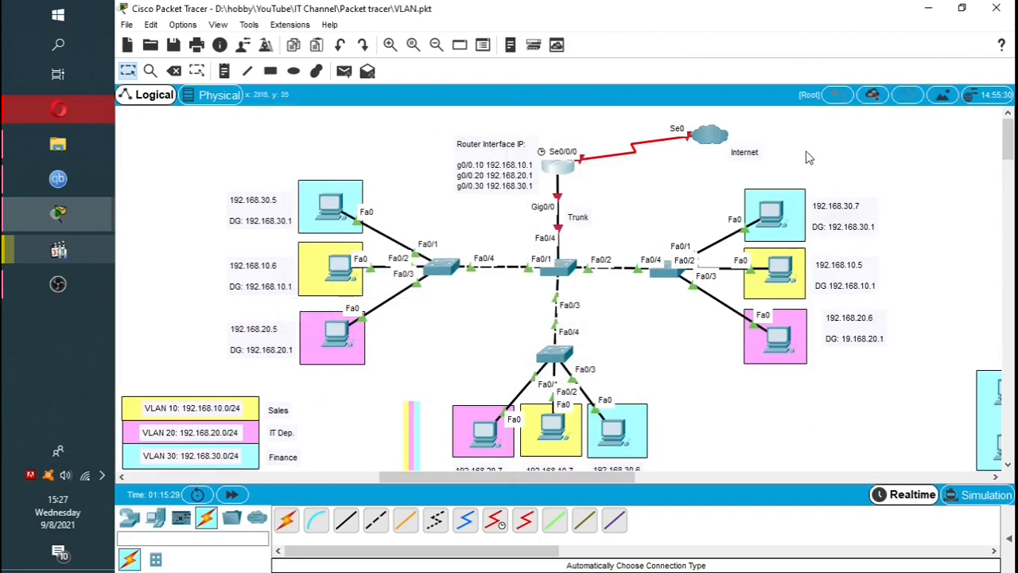
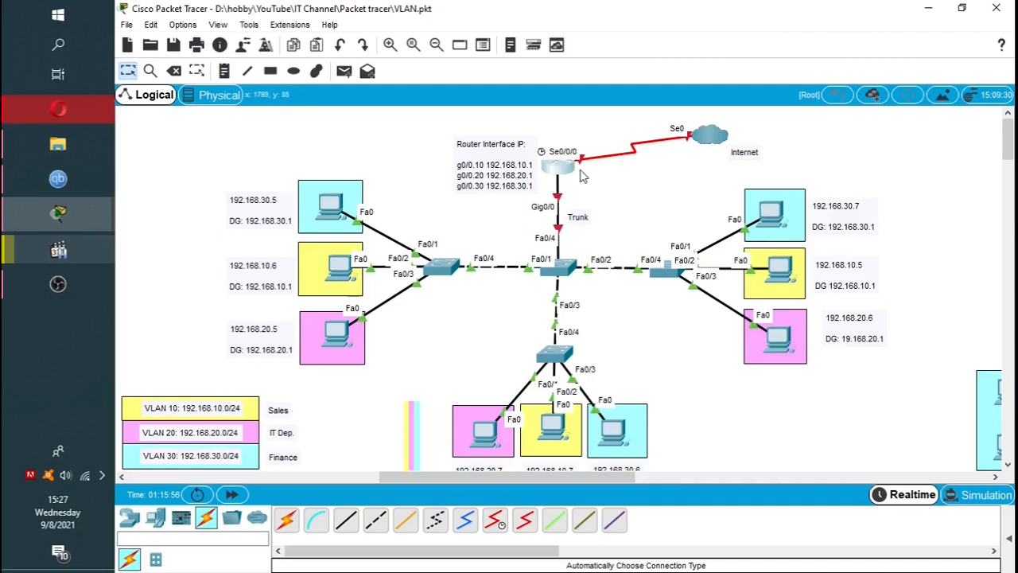
Select interface g0/0 in Router1's command line and enable it with no shutdown
{"action": "left_click", "coordinate": [565, 169]}
{"action": "left_click", "coordinate": [638, 404]}
{"action": "type", "text": "g)#int g"}
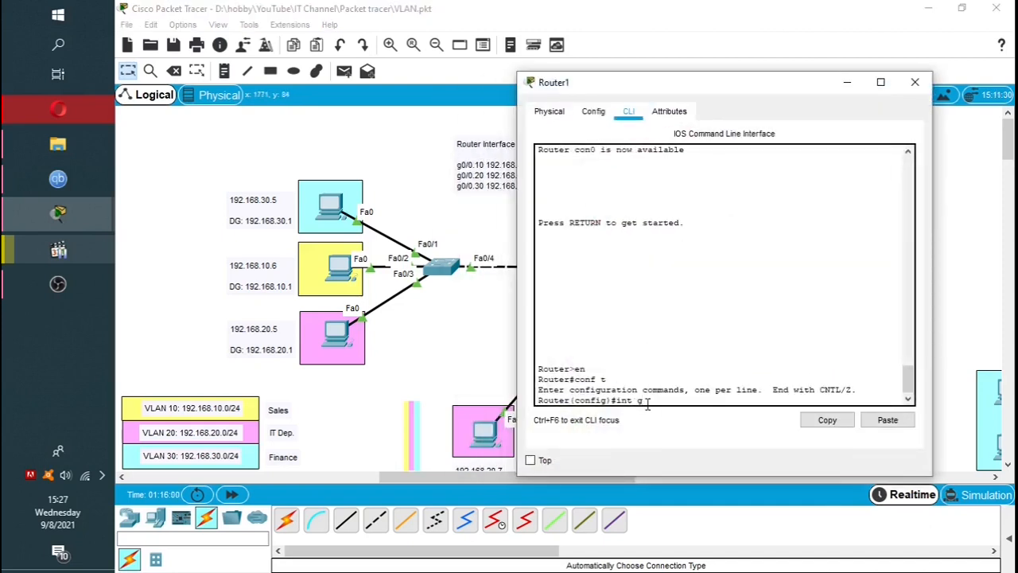
{"action": "type", "text": "0/0"}
{"action": "key", "text": "Return"}
{"action": "left_click_drag", "start_coordinate": [737, 92], "coordinate": [841, 92]}
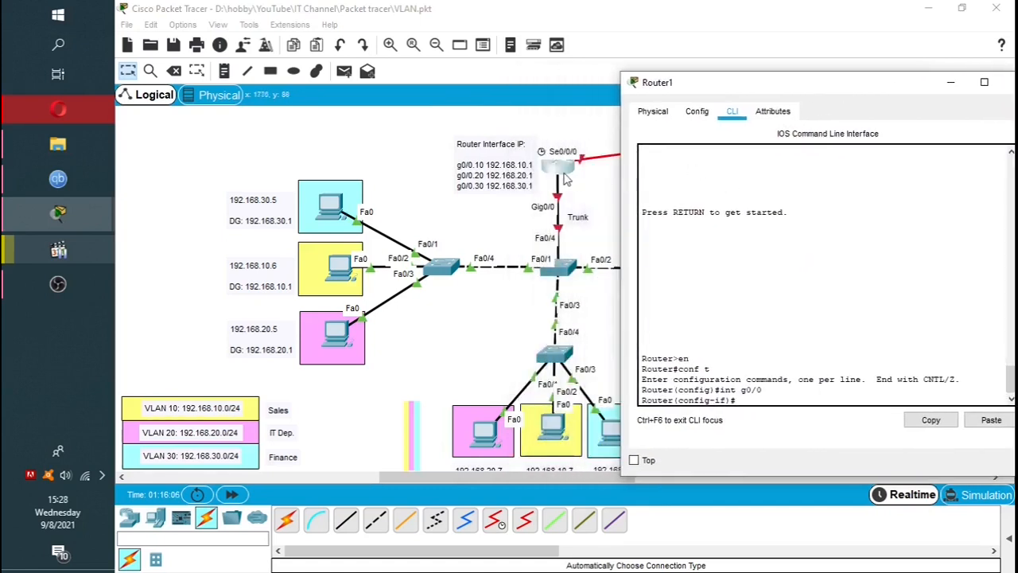
{"action": "type", "text": "no shut"}
{"action": "key", "text": "Tab"}
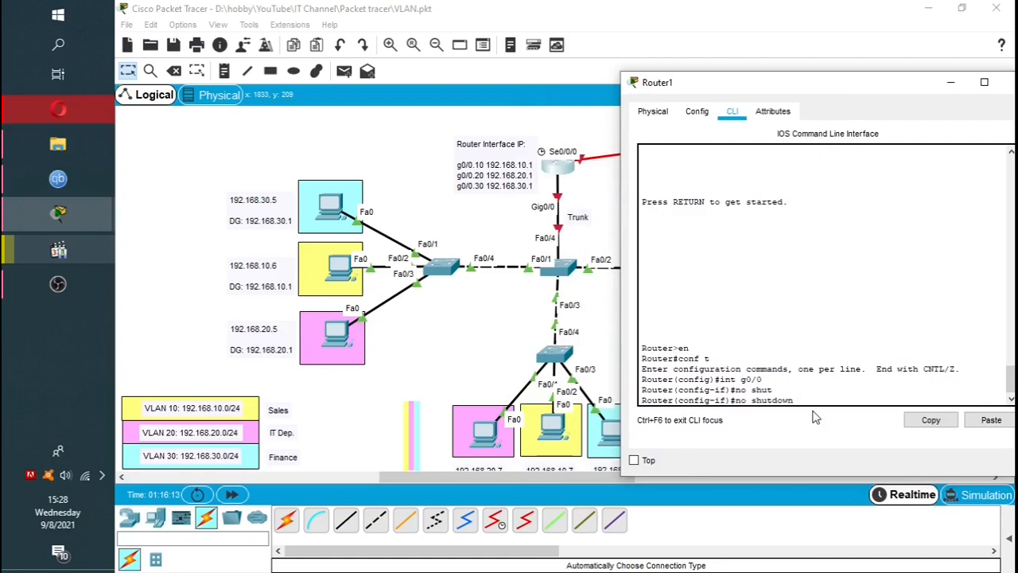
{"action": "key", "text": "Return"}
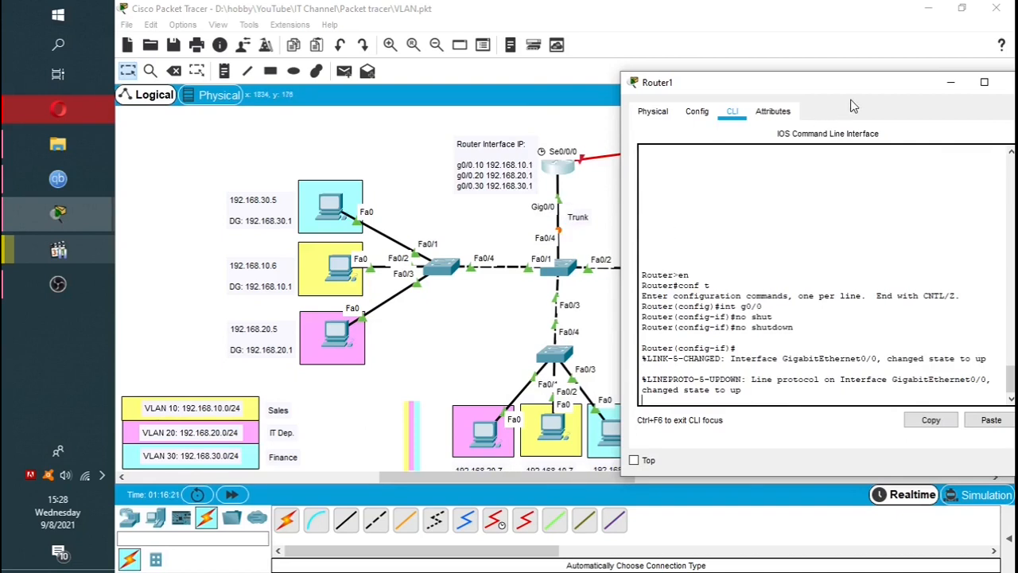
{"action": "left_click_drag", "start_coordinate": [912, 99], "coordinate": [878, 96]}
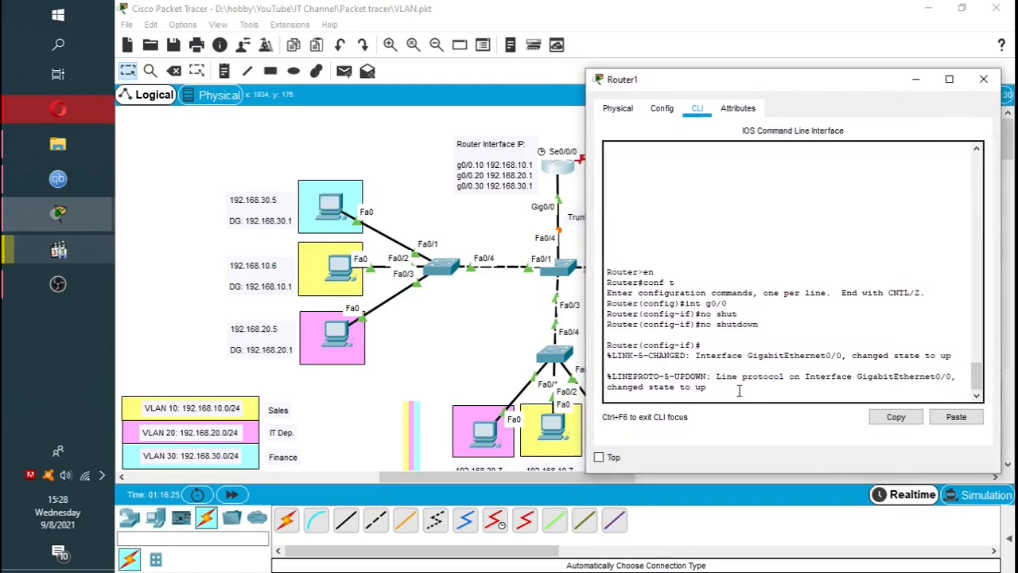
{"action": "key", "text": "Return"}
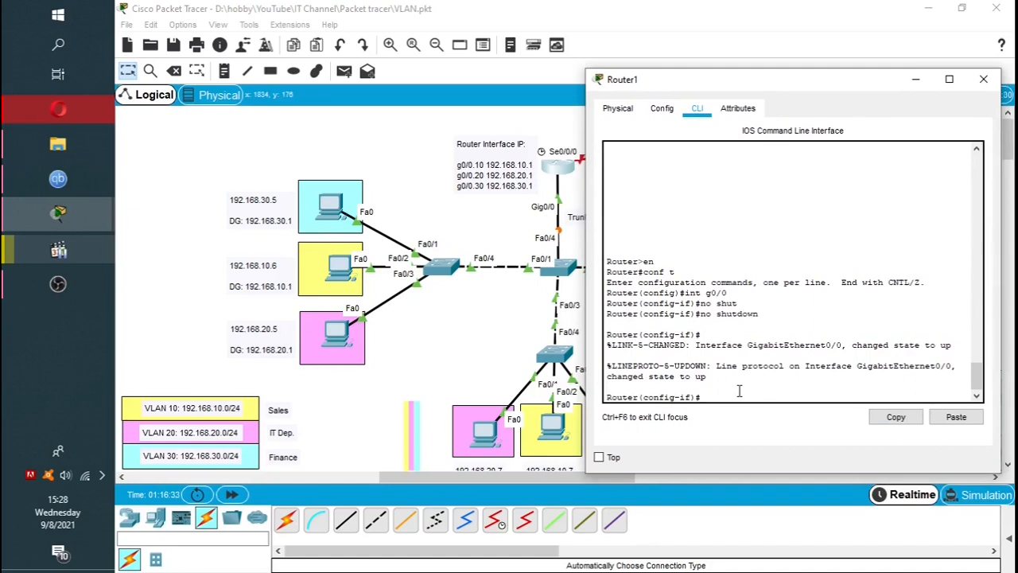
Create subinterface g0/0.10 on Router1 with int g0/0.10
{"action": "type", "text": "int g0/0.10"}
{"action": "key", "text": "BackSpace"}
{"action": "key", "text": "BackSpace"}
{"action": "type", "text": "2"}
{"action": "key", "text": "BackSpace"}
{"action": "key", "text": "BackSpace"}
{"action": "type", "text": "m"}
{"action": "key", "text": "Return"}
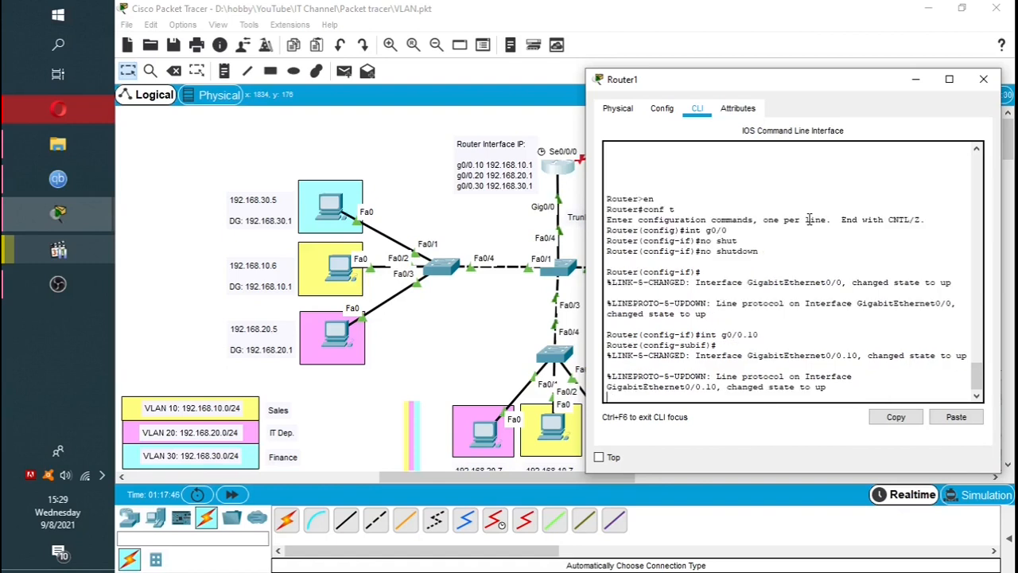
{"action": "key", "text": "Return"}
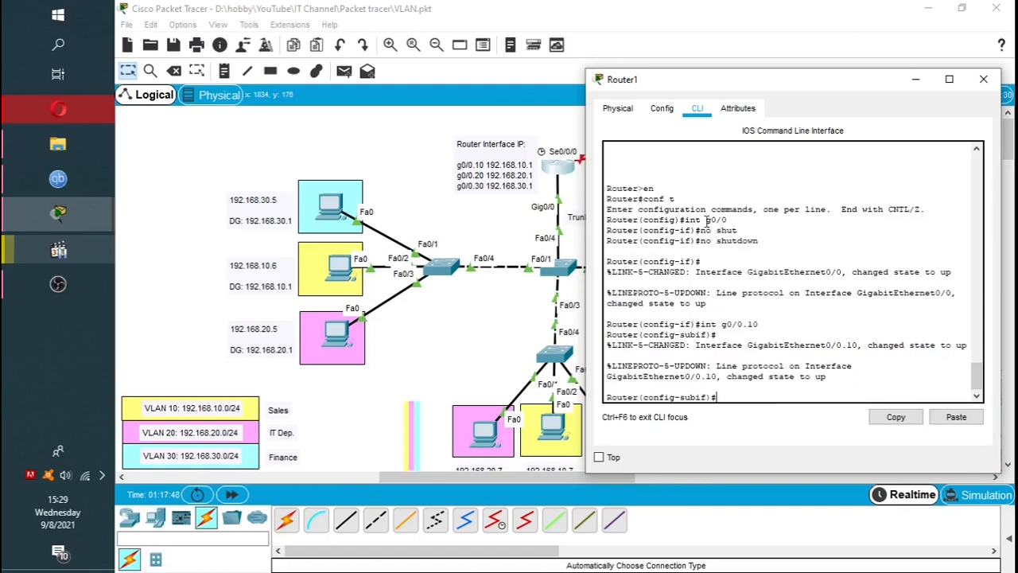
List the available subinterface commands with ? and examine the encapsulation and ip entries
{"action": "left_click_drag", "start_coordinate": [710, 398], "coordinate": [681, 400]}
{"action": "left_click", "coordinate": [725, 398]}
{"action": "type", "text": "?"}
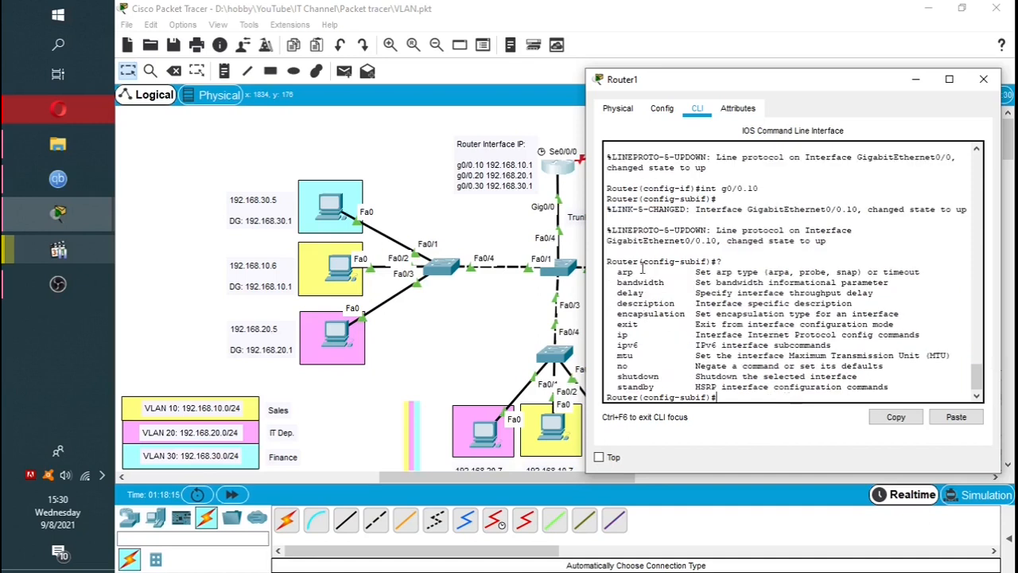
{"action": "double_click", "coordinate": [675, 264]}
{"action": "left_click_drag", "start_coordinate": [615, 314], "coordinate": [685, 314]}
{"action": "left_click_drag", "start_coordinate": [613, 335], "coordinate": [687, 315]}
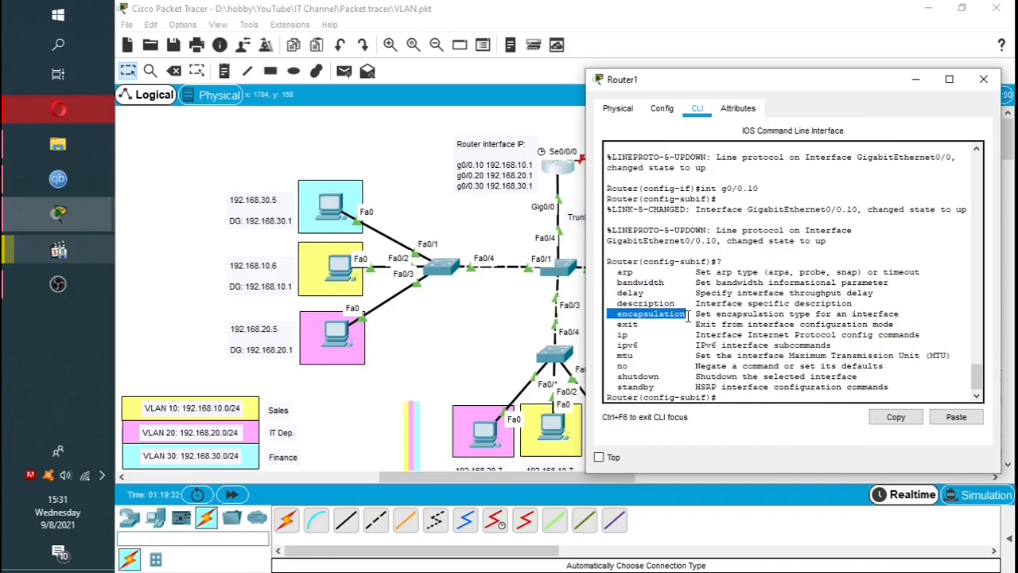
{"action": "left_click_drag", "start_coordinate": [612, 335], "coordinate": [629, 335]}
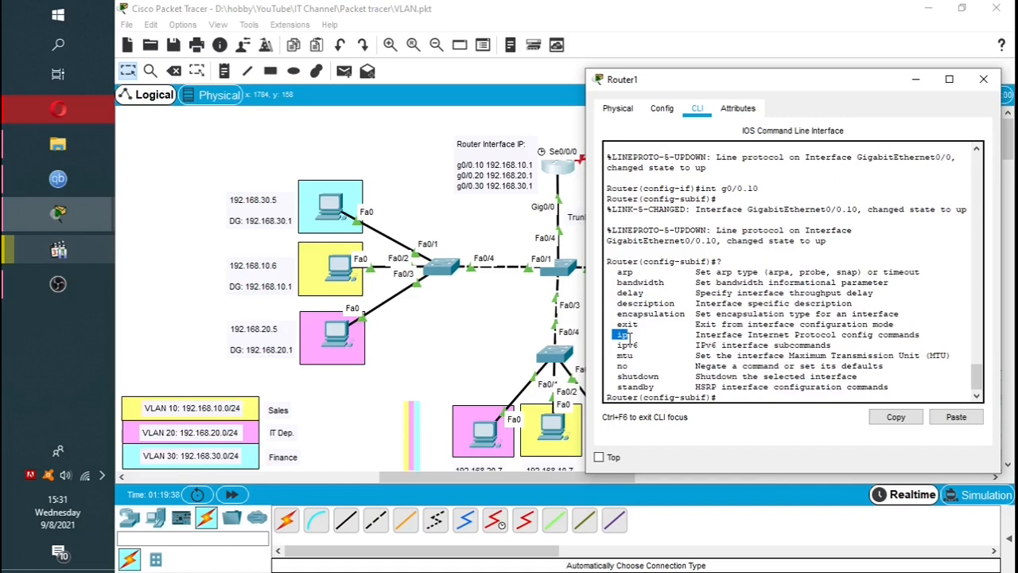
Set the encapsulation of subinterface g0/0.10 to dot1q for VLAN 10
{"action": "left_click", "coordinate": [723, 401]}
{"action": "type", "text": "enc"}
{"action": "key", "text": "Tab"}
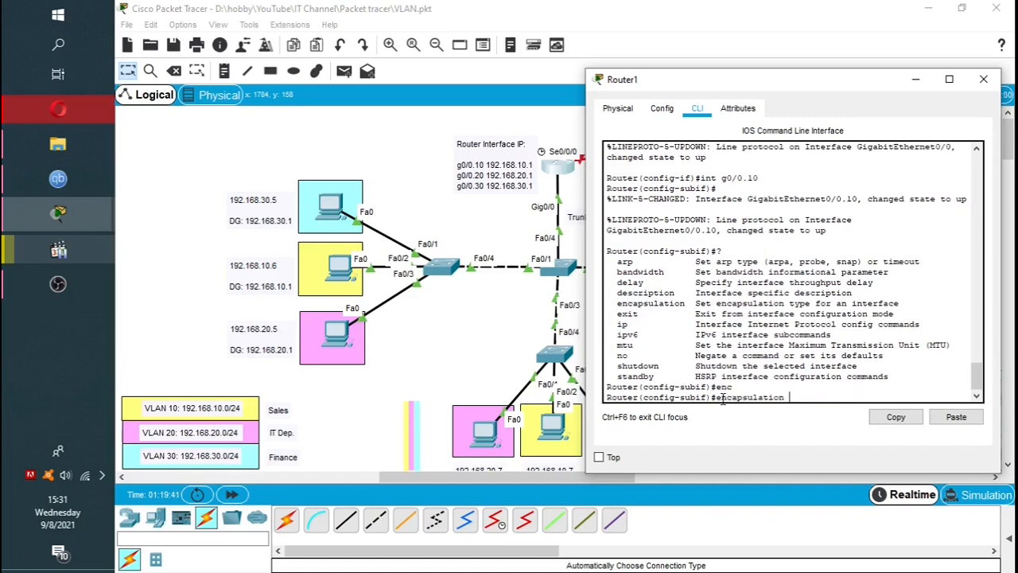
{"action": "type", "text": "dot1q"}
{"action": "type", "text": "10"}
{"action": "key", "text": "Return"}
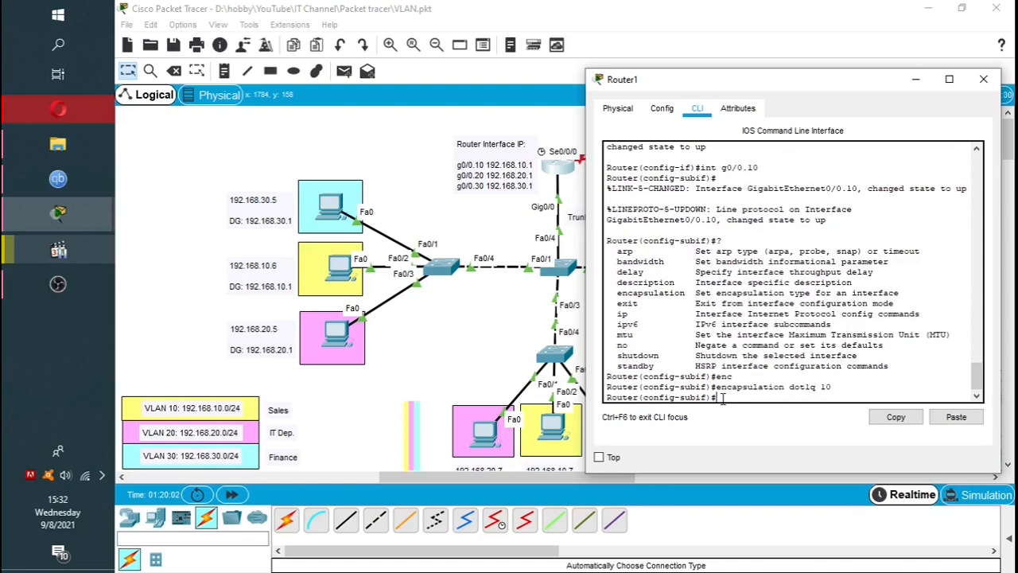
Assign IP address 192.168.10.1 with mask 255.255.255.0 to subinterface g0/0.10
{"action": "type", "text": "ip add"}
{"action": "key", "text": "Tab"}
{"action": "type", "text": "192.168.10."}
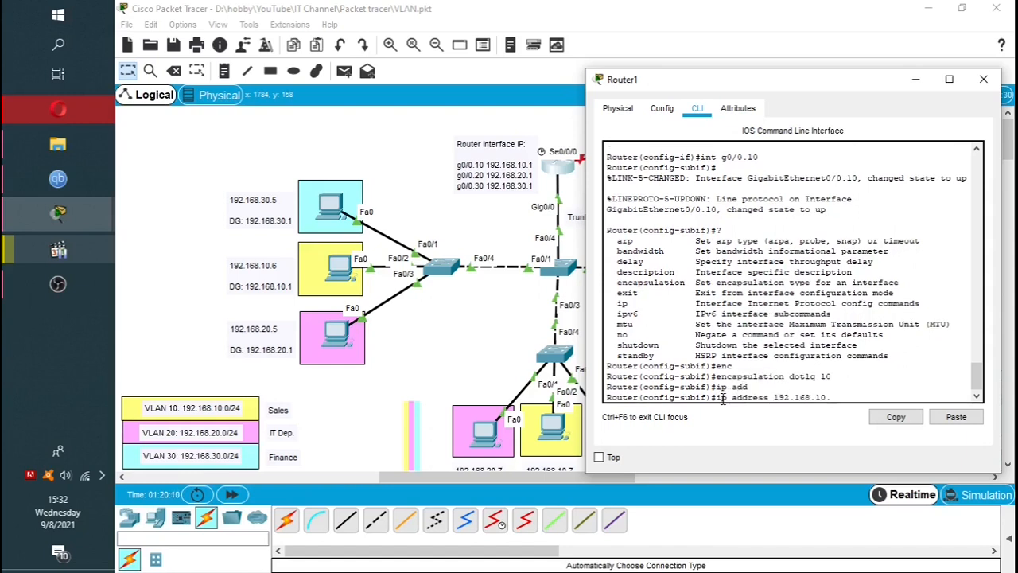
{"action": "type", "text": "1 255.255.255.0"}
{"action": "key", "text": "Return"}
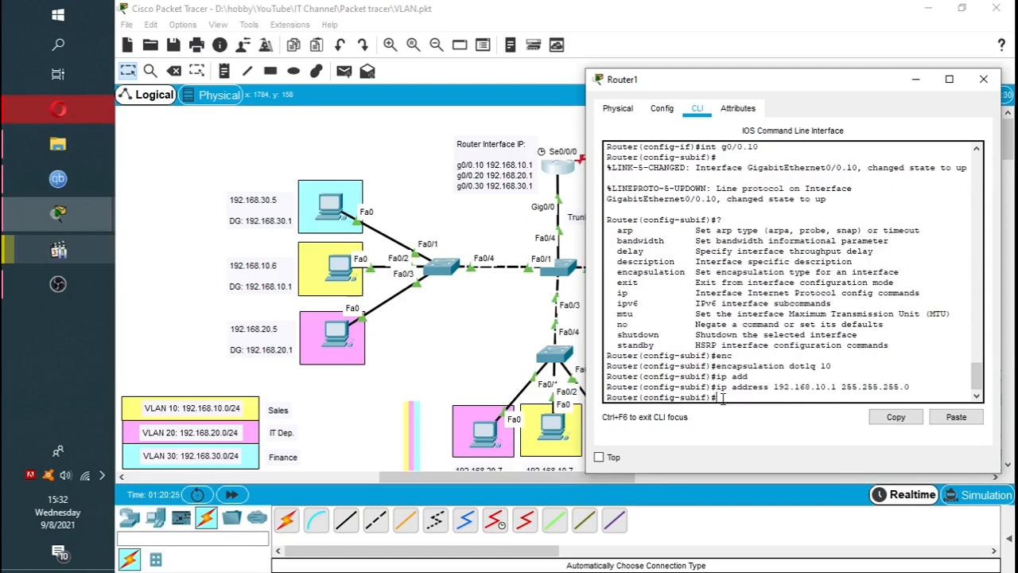
Create subinterface g0/0.20 on Router1 and set its encapsulation to dot1q 20
{"action": "type", "text": "int g0/0.20"}
{"action": "key", "text": "Return"}
{"action": "key", "text": "Return"}
{"action": "key", "text": "Return"}
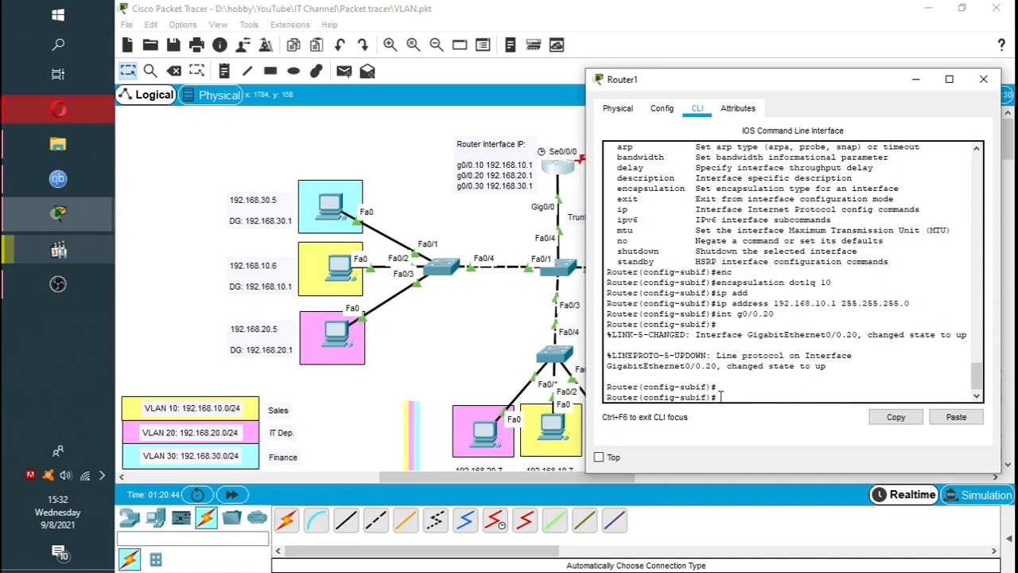
{"action": "type", "text": "enc"}
{"action": "key", "text": "Tab"}
{"action": "type", "text": "do"}
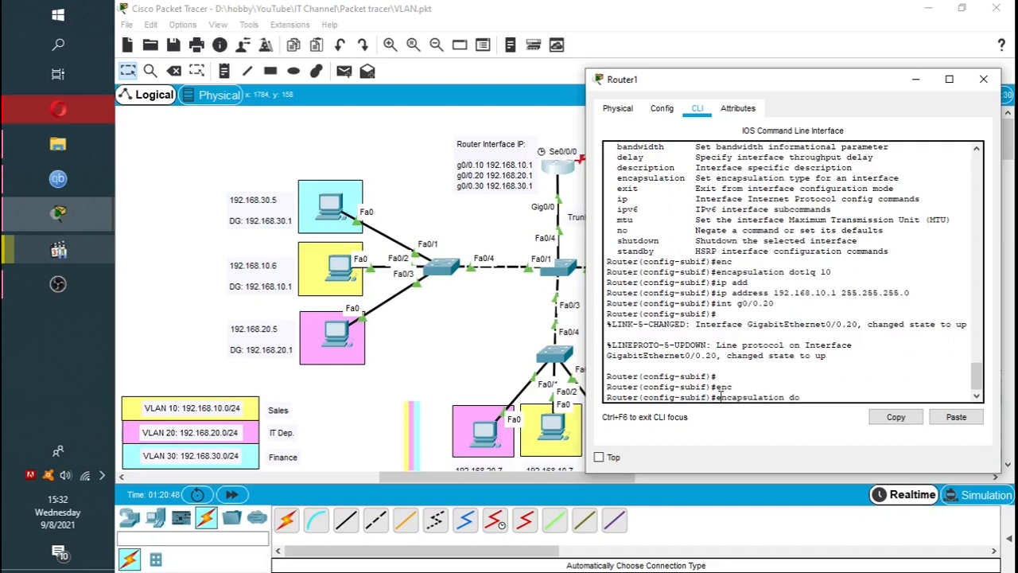
{"action": "type", "text": "t1q 20"}
{"action": "key", "text": "Return"}
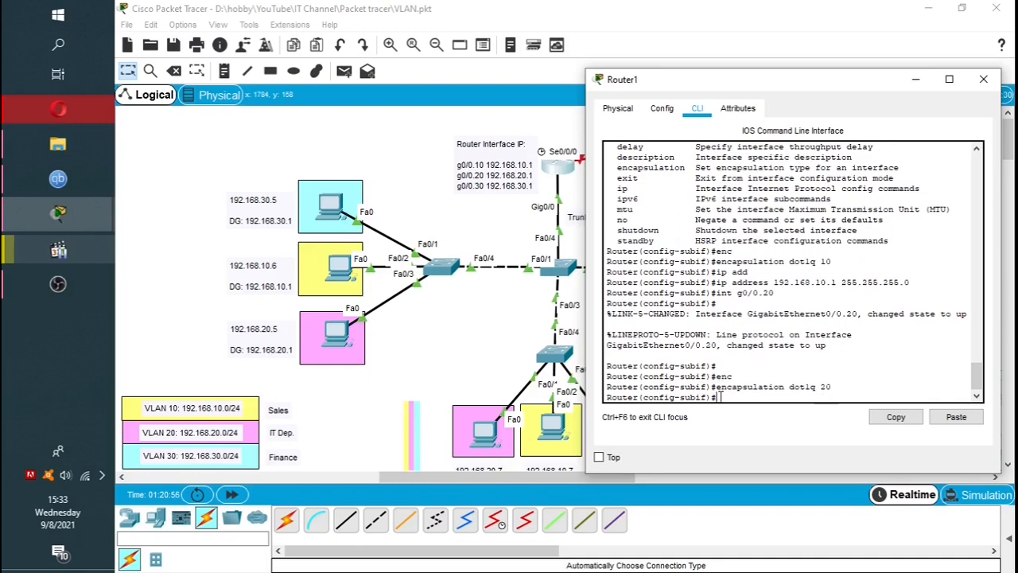
Assign IP address 192.168.20.1 with mask 255.255.255.0 to subinterface g0/0.20
{"action": "type", "text": "ip add"}
{"action": "key", "text": "Tab"}
{"action": "type", "text": "192.16"}
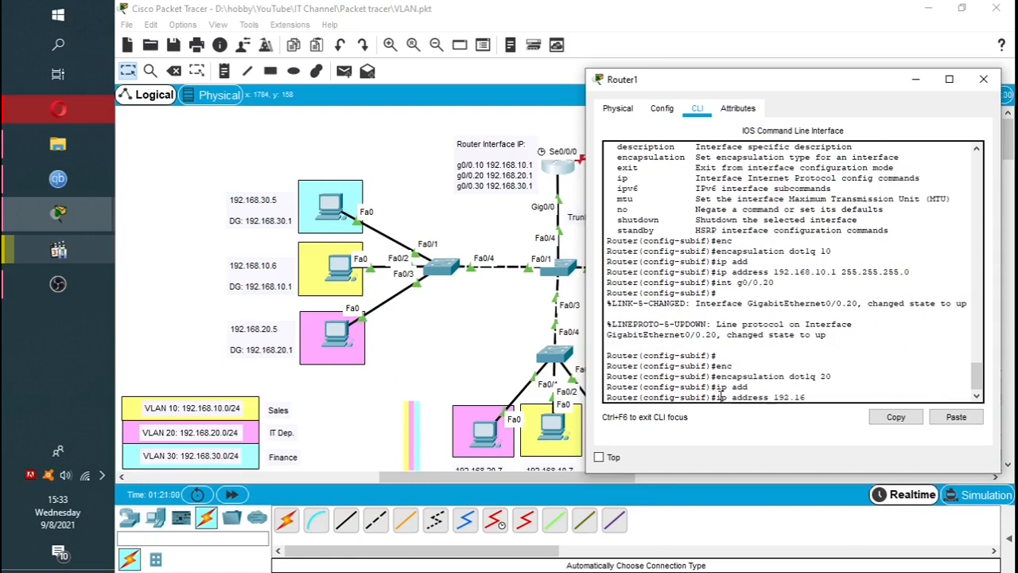
{"action": "type", "text": "8.20.1 255.255.255.0"}
{"action": "key", "text": "Return"}
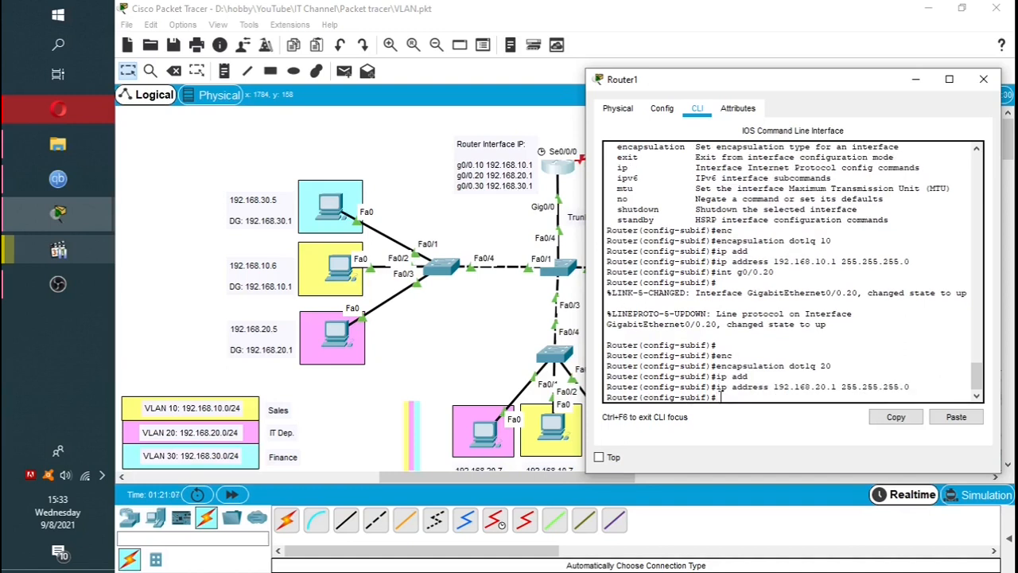
Create subinterface g0/0.30 on Router1 and set its encapsulation to dot1q 30
{"action": "type", "text": "int g0"}
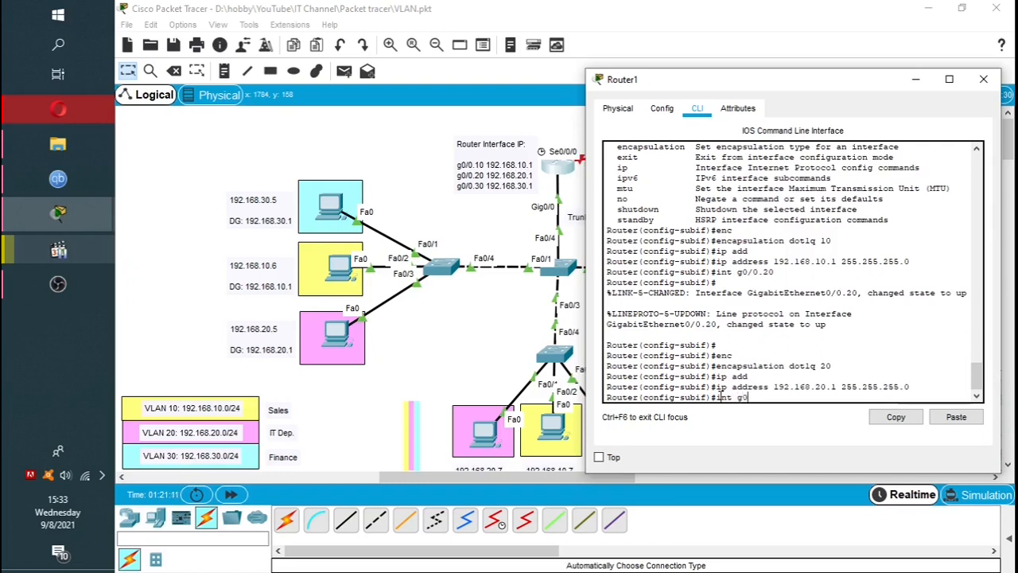
{"action": "type", "text": "/0.30"}
{"action": "key", "text": "Return"}
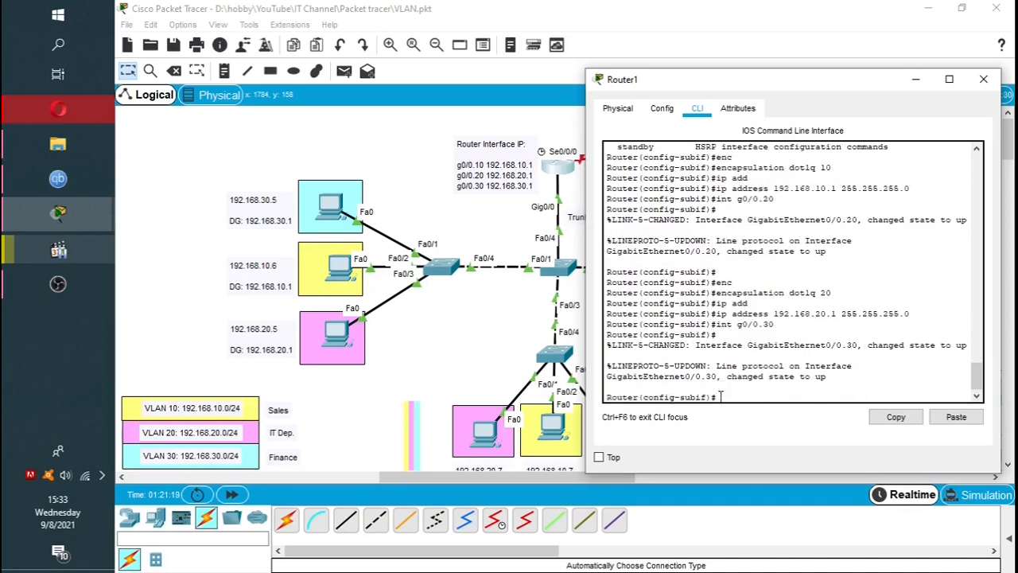
{"action": "type", "text": "enc"}
{"action": "key", "text": "Tab"}
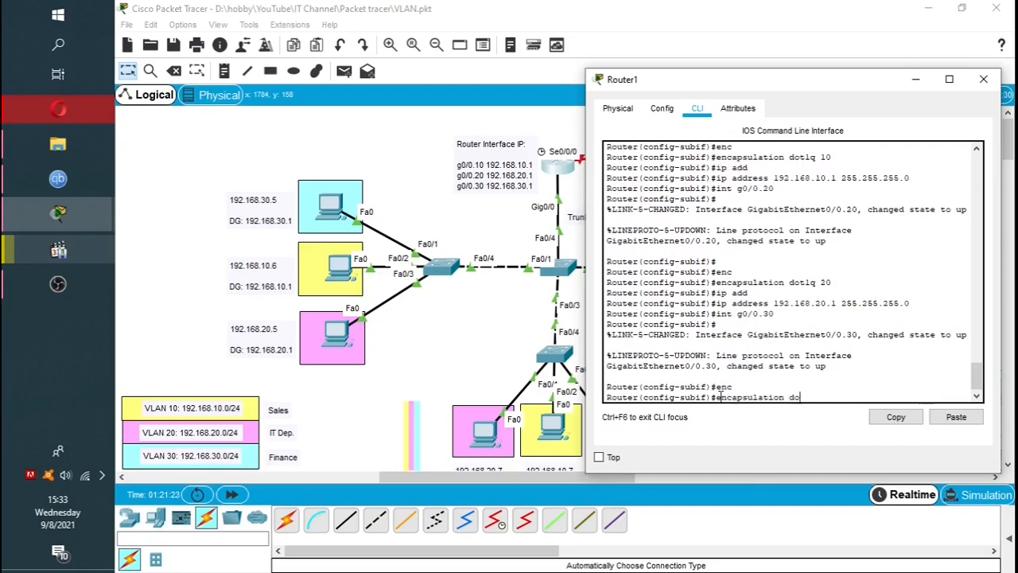
{"action": "type", "text": "t1q 30"}
{"action": "key", "text": "Return"}
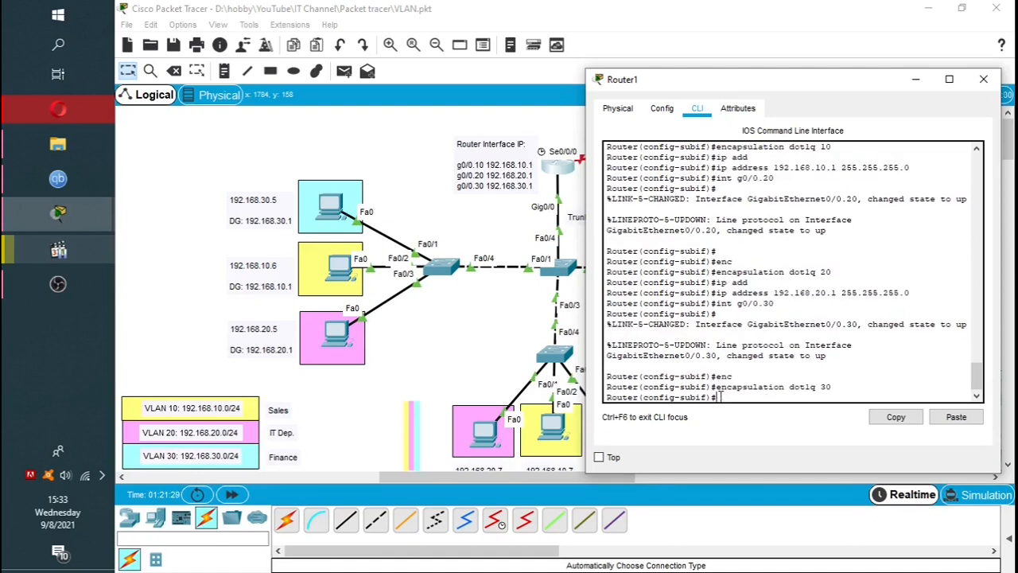
Assign IP address 192.168.30.1 with mask 255.255.255.0 to subinterface g0/0.30
{"action": "type", "text": "ip add"}
{"action": "key", "text": "Tab"}
{"action": "type", "text": "192"}
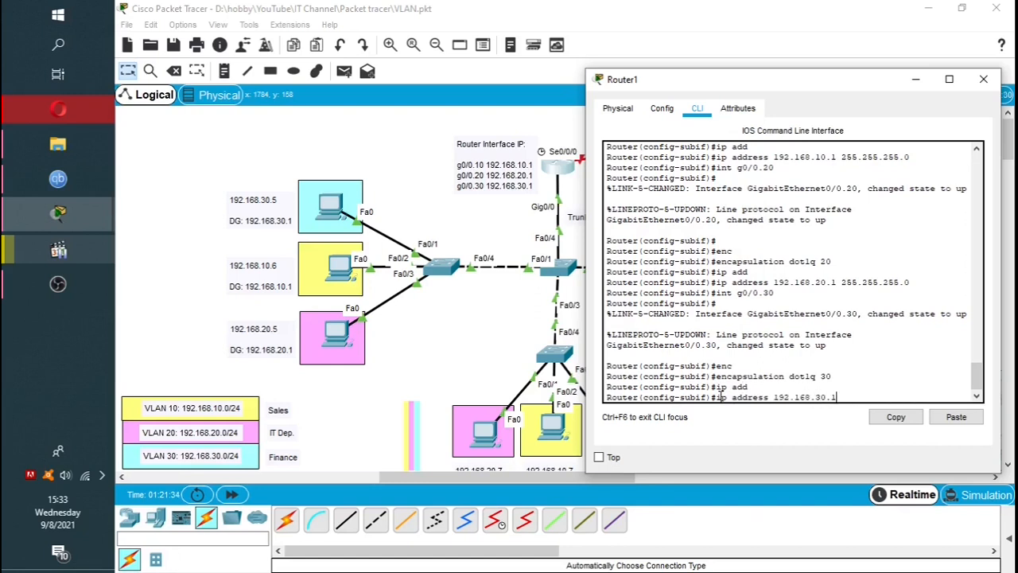
{"action": "type", "text": ".168.30.1 255.255.255.0"}
{"action": "key", "text": "Return"}
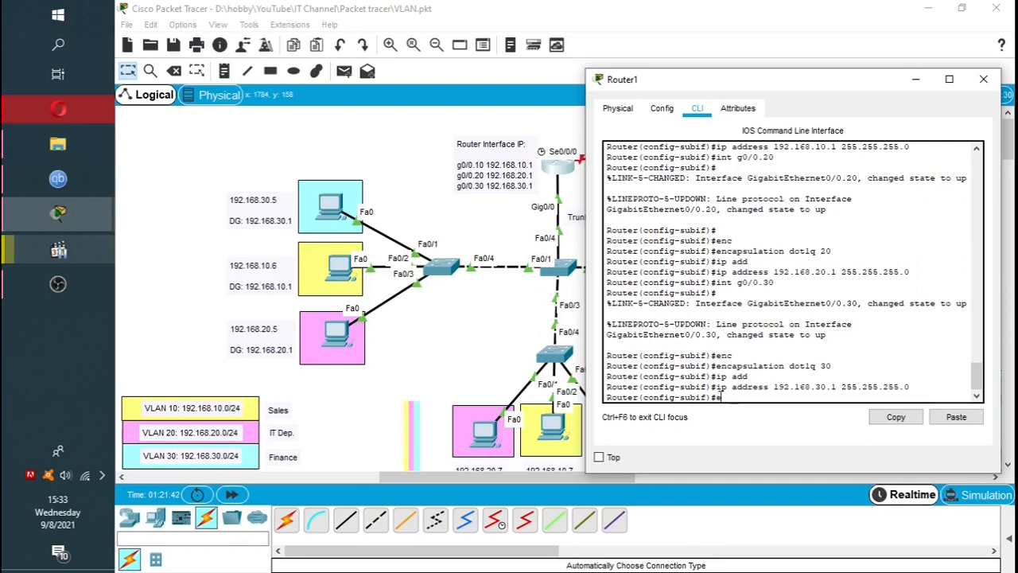
Exit subinterface configuration and display Router1's running configuration down to the GigabitEthernet interface entries
{"action": "key", "text": "Return"}
{"action": "type", "text": "do"}
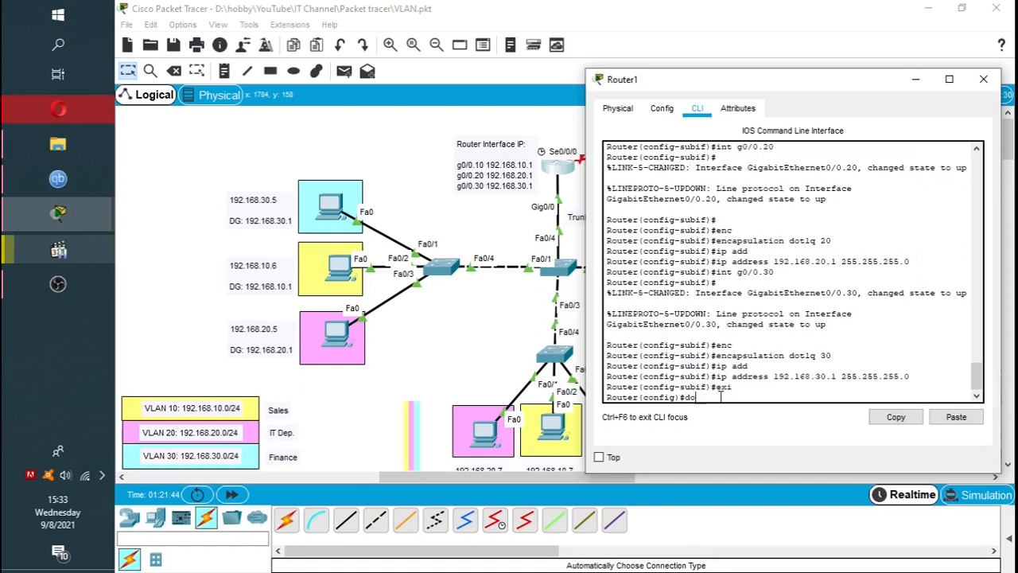
{"action": "type", "text": " sh r"}
{"action": "key", "text": "Return"}
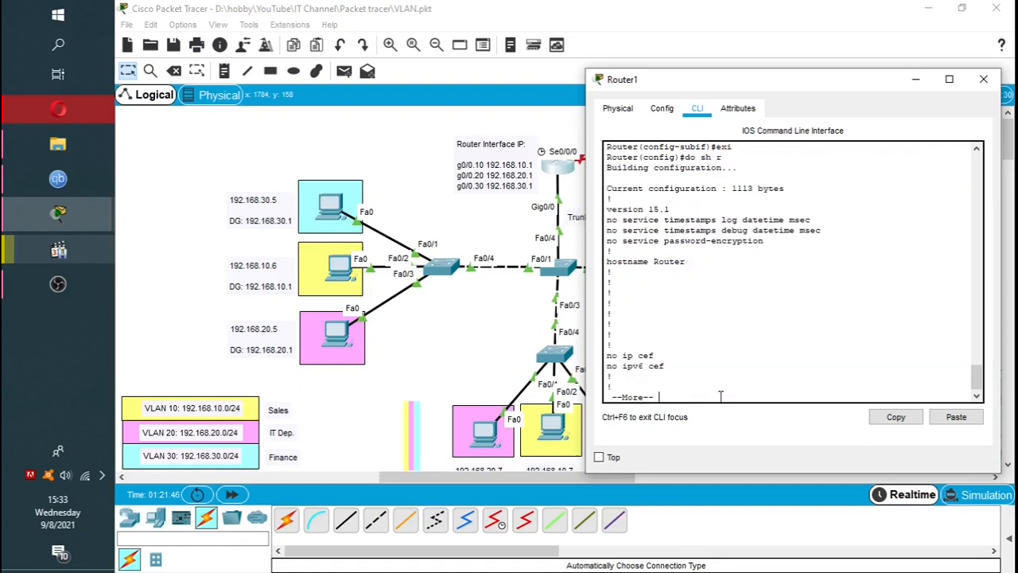
{"action": "key", "text": "Return"}
{"action": "key", "text": "Return"}
{"action": "key", "text": "Return"}
{"action": "key", "text": "Return"}
{"action": "key", "text": "Return"}
{"action": "key", "text": "Return"}
{"action": "key", "text": "Return"}
{"action": "key", "text": "Return"}
{"action": "key", "text": "Return"}
{"action": "key", "text": "Return"}
{"action": "key", "text": "Return"}
{"action": "key", "text": "Return"}
{"action": "key", "text": "Return"}
{"action": "key", "text": "Return"}
{"action": "key", "text": "Return"}
{"action": "key", "text": "Return"}
{"action": "key", "text": "Return"}
{"action": "key", "text": "Return"}
{"action": "key", "text": "Return"}
{"action": "key", "text": "Return"}
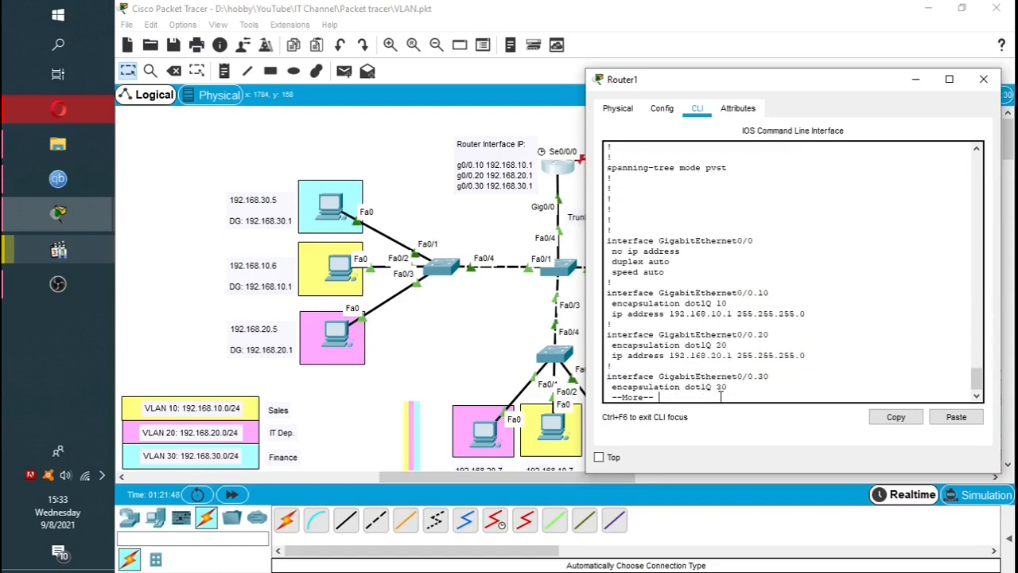
{"action": "key", "text": "Return"}
{"action": "key", "text": "Return"}
{"action": "key", "text": "Return"}
{"action": "key", "text": "Return"}
{"action": "key", "text": "Return"}
{"action": "key", "text": "Return"}
{"action": "key", "text": "Return"}
{"action": "key", "text": "Return"}
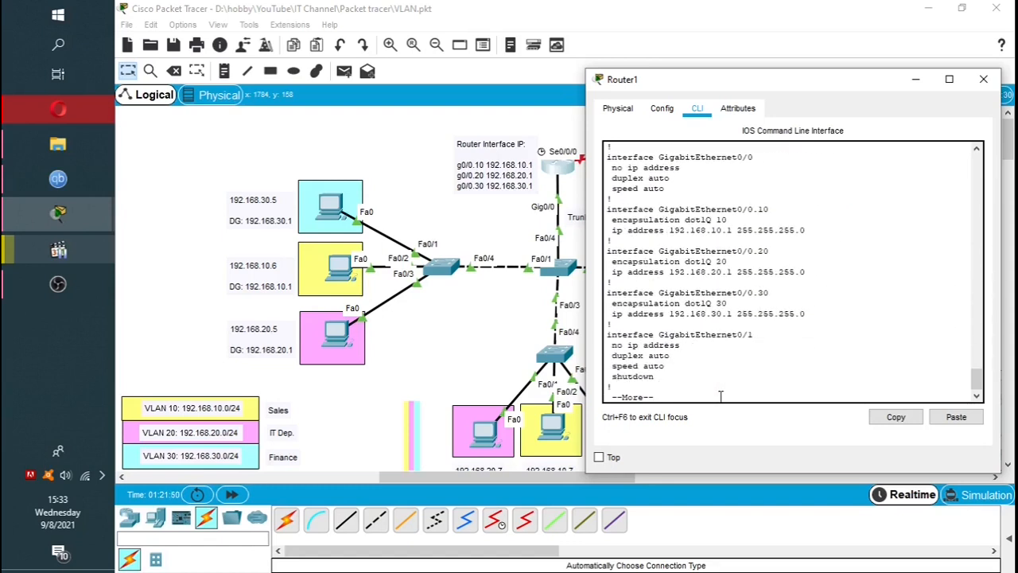
Review the GigabitEthernet0/0 entry and its .10, .20 and .30 subinterface settings, and minimize the Router1 window
{"action": "left_click_drag", "start_coordinate": [606, 157], "coordinate": [758, 159]}
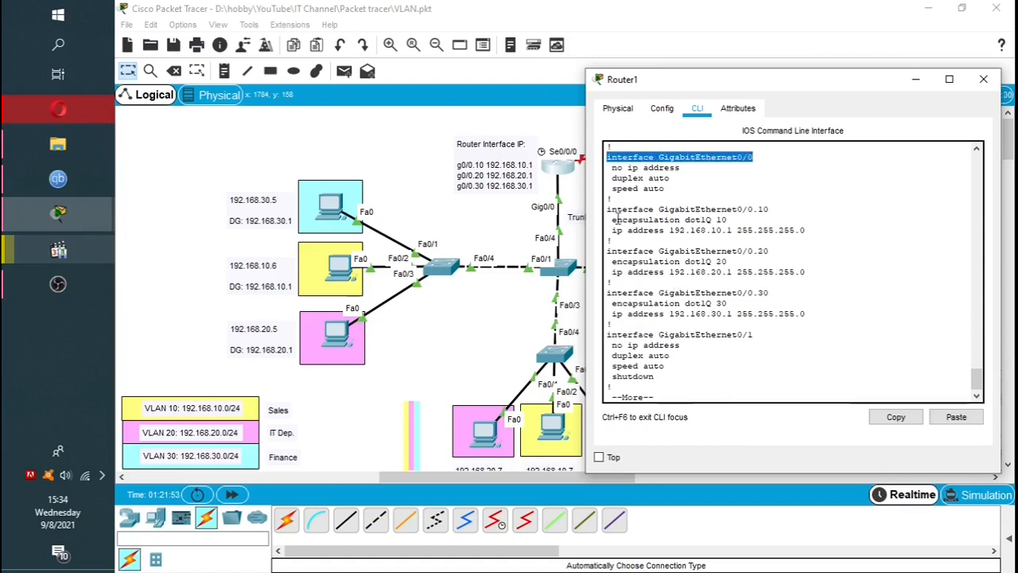
{"action": "left_click", "coordinate": [610, 211]}
{"action": "left_click_drag", "start_coordinate": [610, 211], "coordinate": [779, 321]}
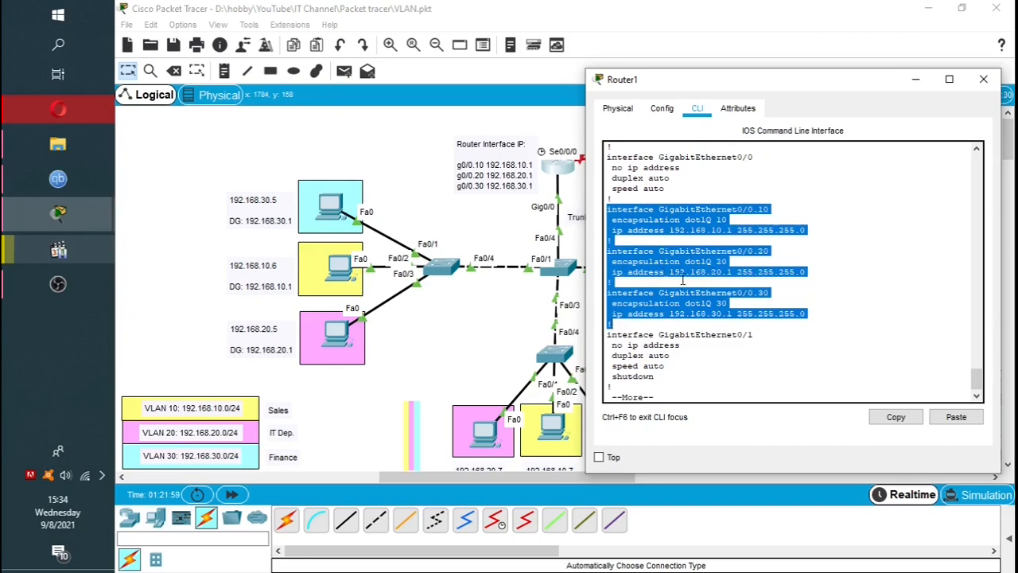
{"action": "left_click", "coordinate": [915, 79]}
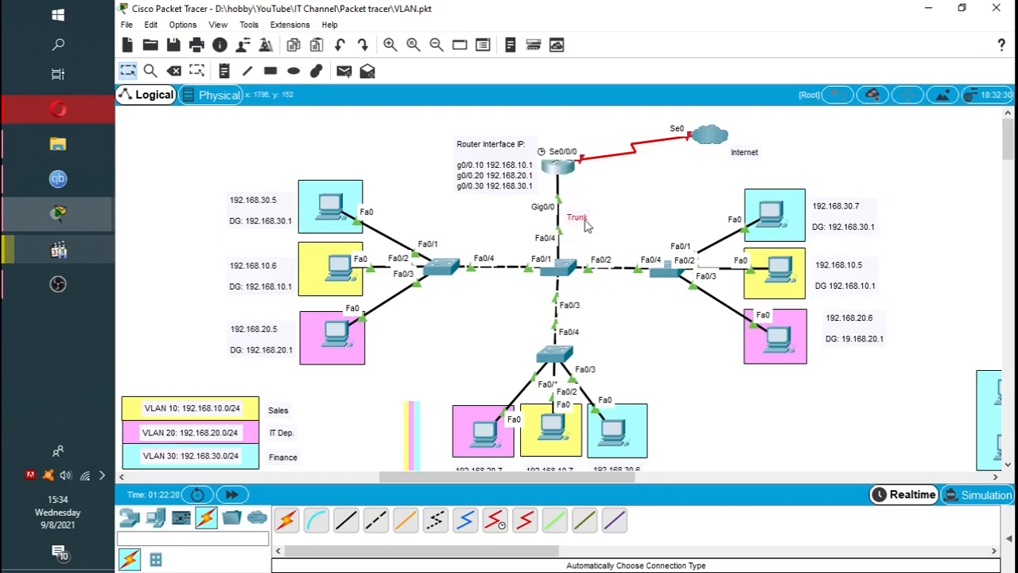
Repeat the ping to 192.168.10.6 from the command prompt of the PC labelled 192.168.30.7
{"action": "left_click", "coordinate": [776, 223]}
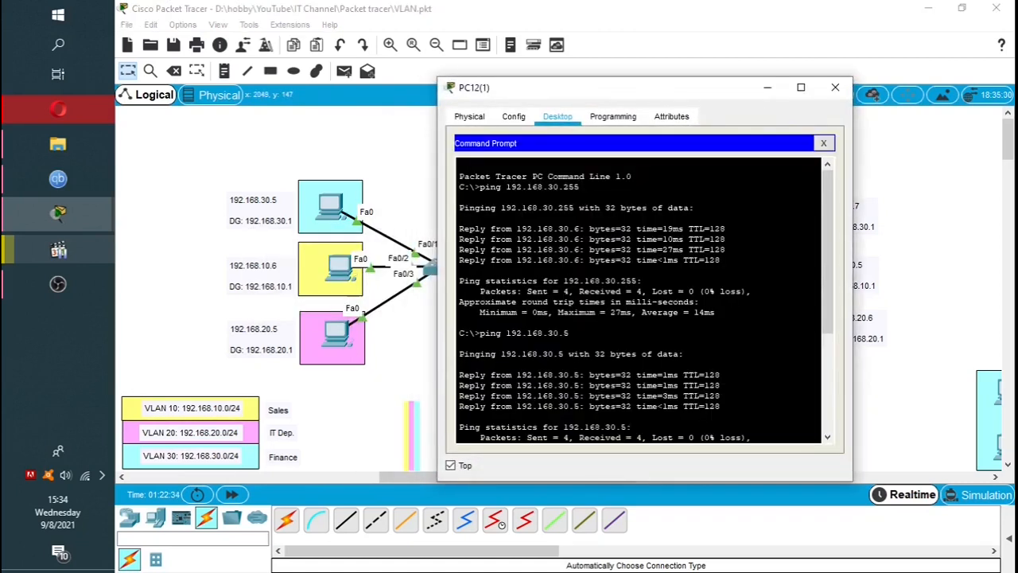
{"action": "scroll", "coordinate": [827, 271], "scroll_direction": "down", "scroll_amount": 5}
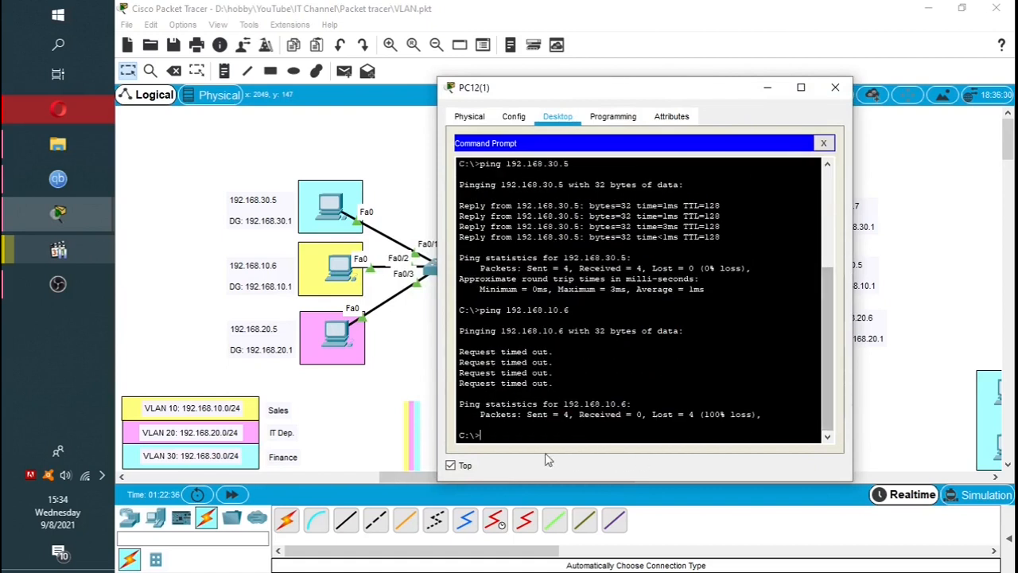
{"action": "mouse_move", "coordinate": [625, 90]}
{"action": "left_mouse_down"}
{"action": "mouse_move", "coordinate": [479, 81]}
{"action": "mouse_move", "coordinate": [619, 83]}
{"action": "left_mouse_up"}
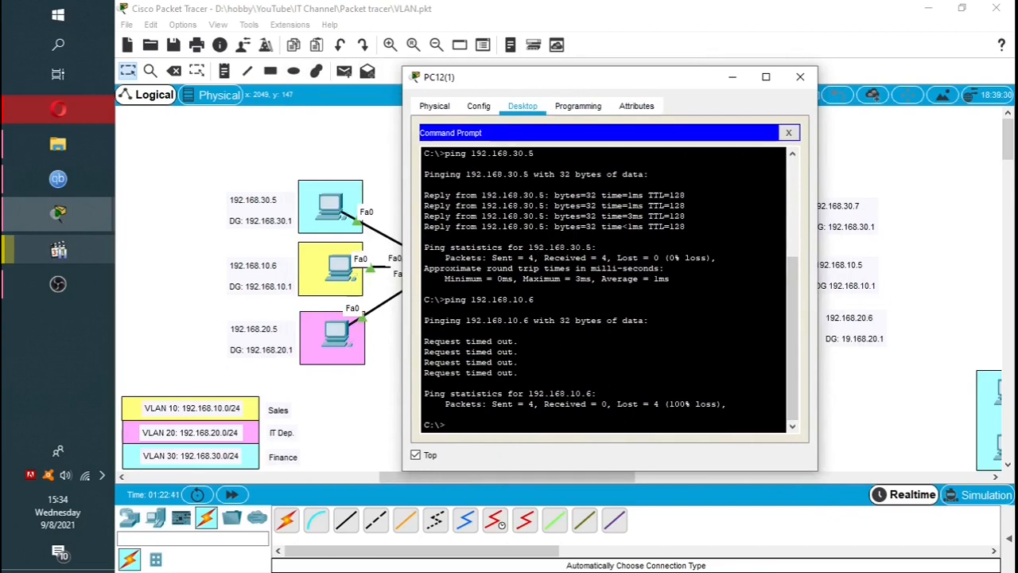
{"action": "key", "text": "Up"}
{"action": "key", "text": "Return"}
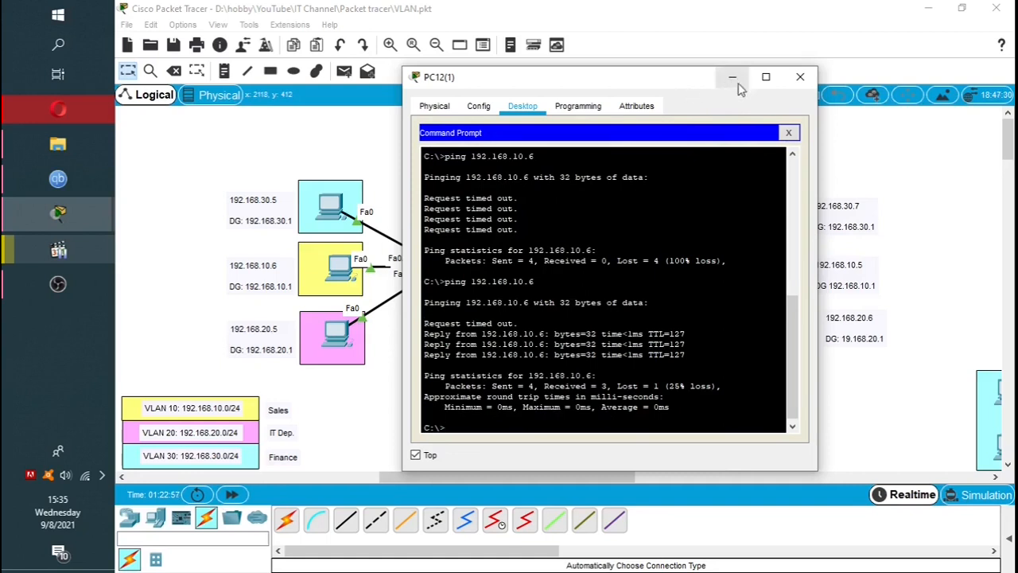
Switch to Simulation mode and ping 192.168.10.6 again from PC12(1)'s command prompt
{"action": "left_click_drag", "start_coordinate": [613, 84], "coordinate": [382, 86]}
{"action": "left_click", "coordinate": [969, 499]}
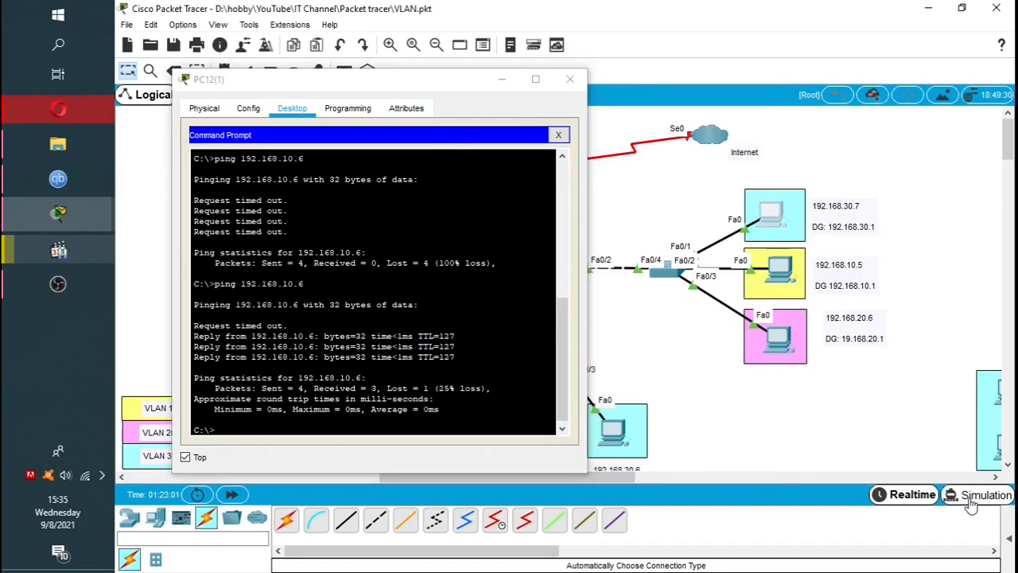
{"action": "left_click", "coordinate": [971, 499]}
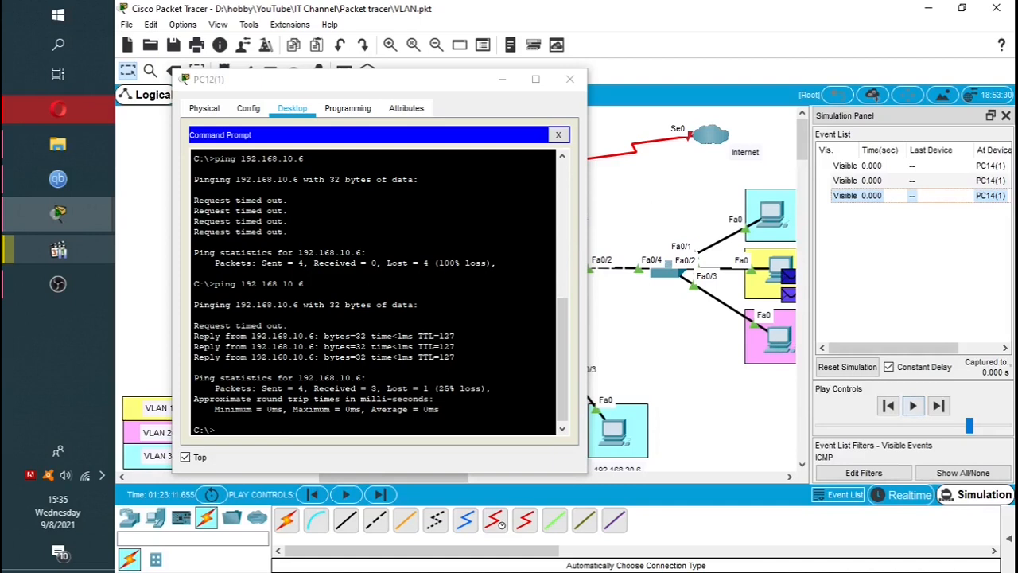
{"action": "key", "text": "Up"}
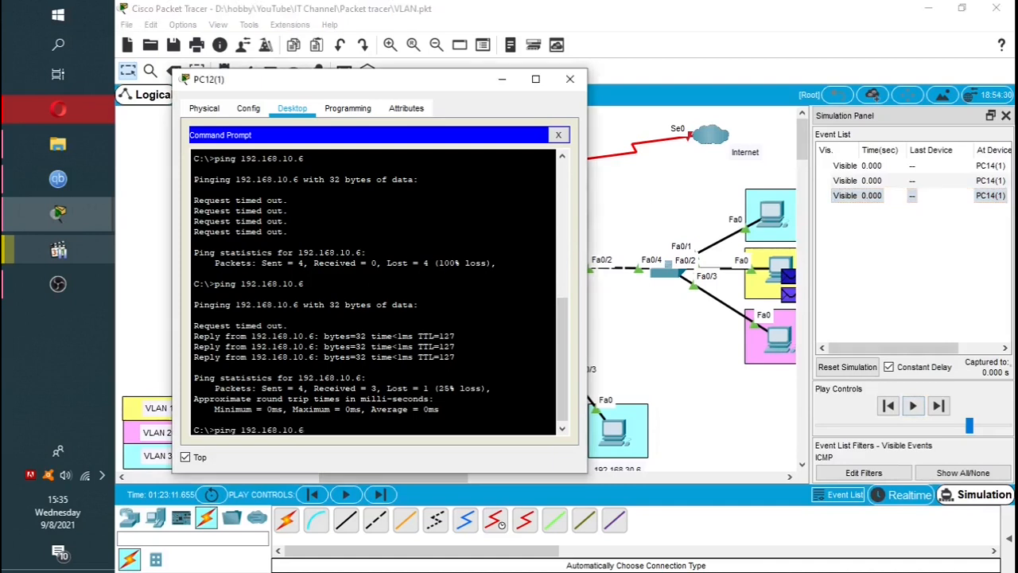
{"action": "key", "text": "Return"}
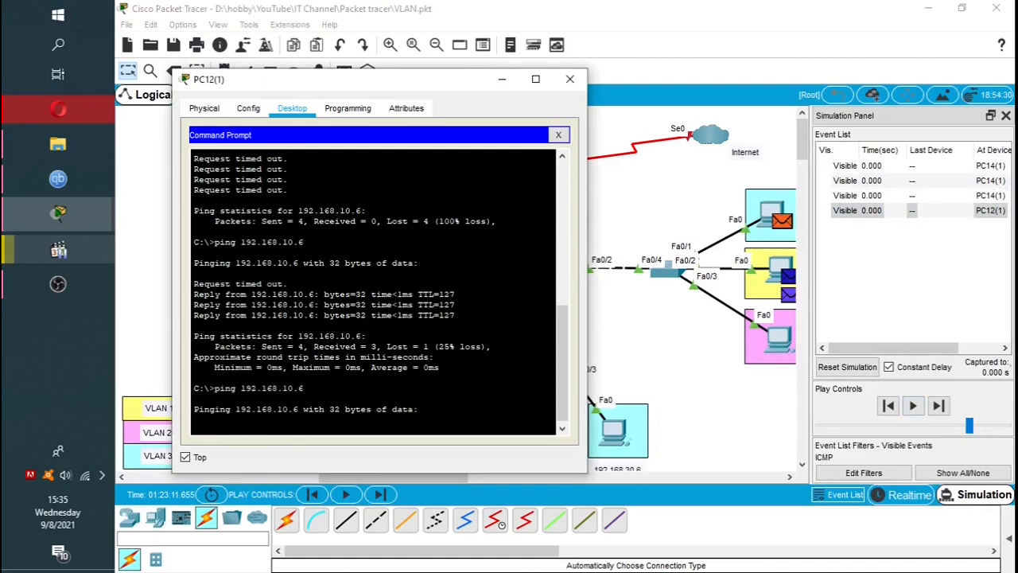
Play the simulation to trace the ping across the full topology, and reset the simulation
{"action": "left_click", "coordinate": [919, 415]}
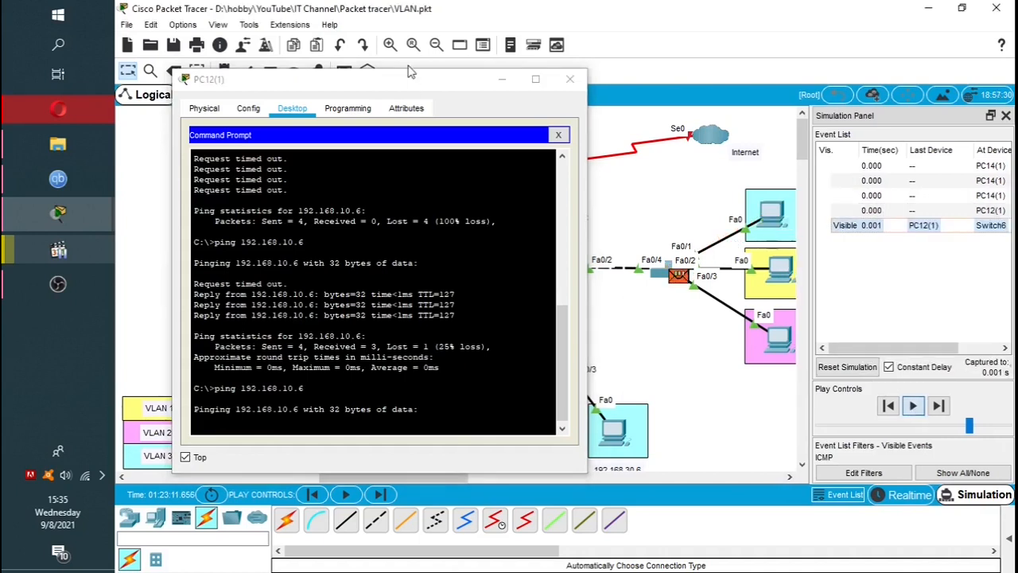
{"action": "left_click", "coordinate": [502, 79]}
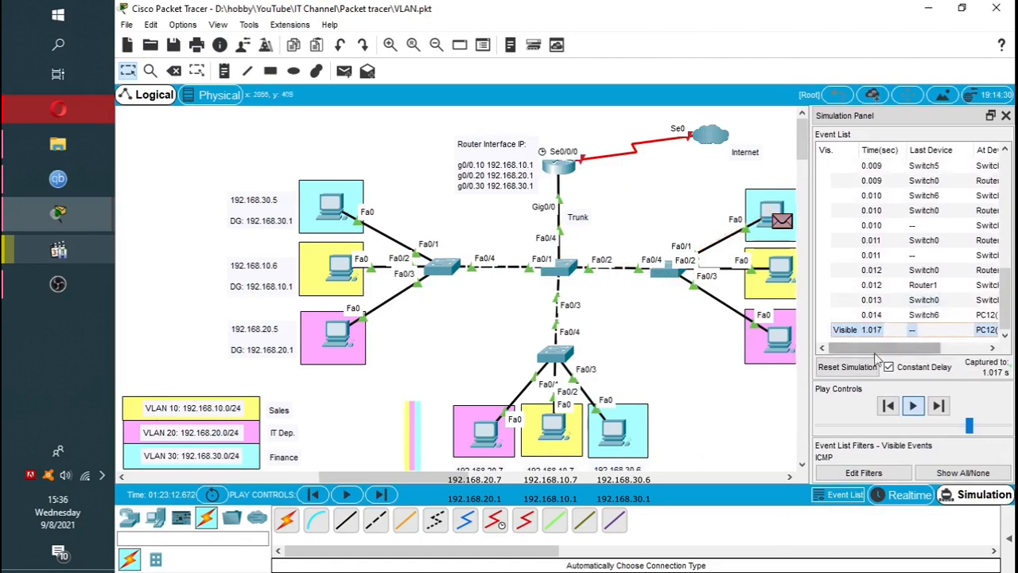
{"action": "left_click", "coordinate": [848, 367]}
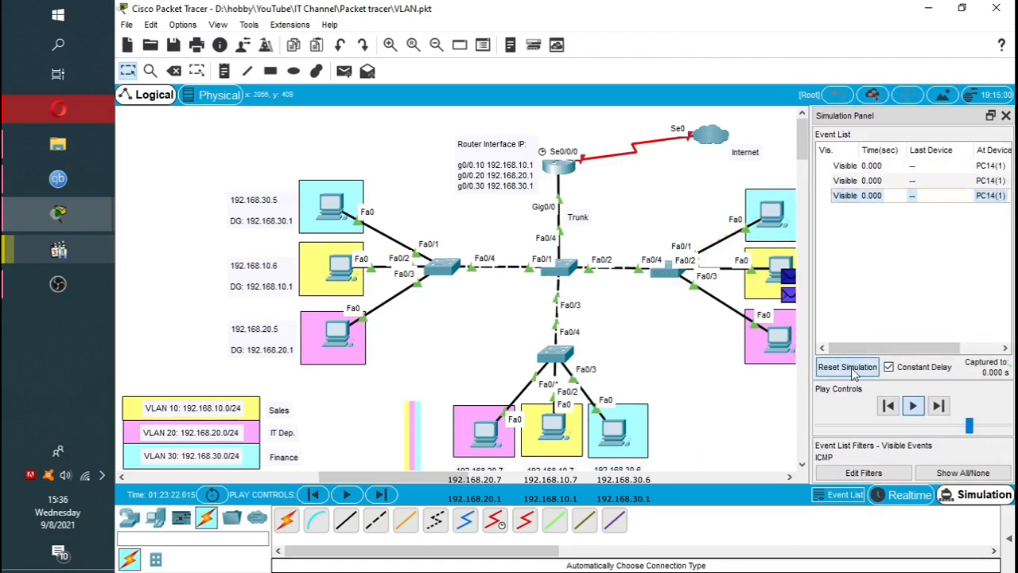